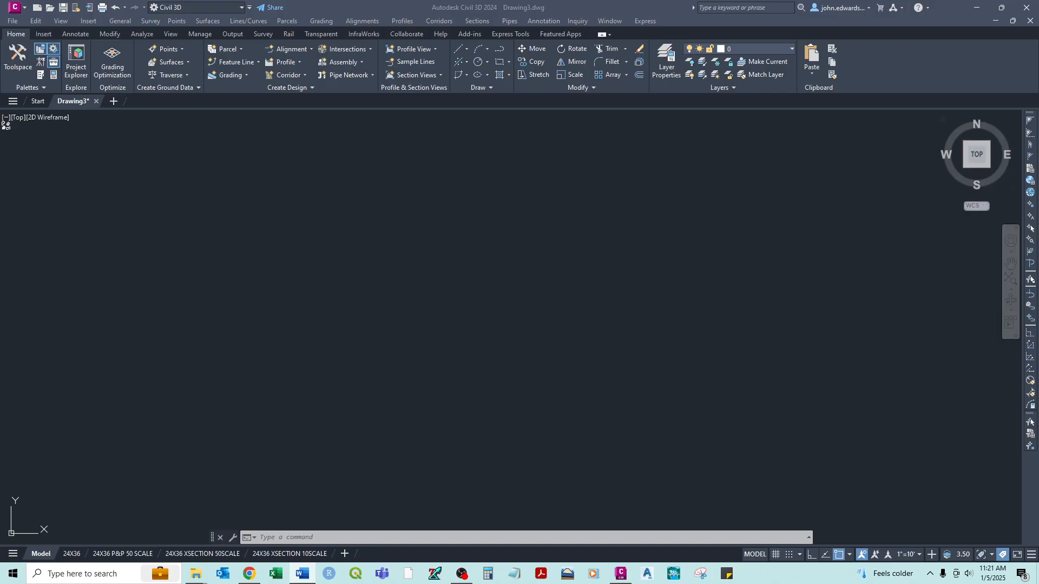
Draw a single diagonal line rising to the right in the empty model space
click(574, 326)
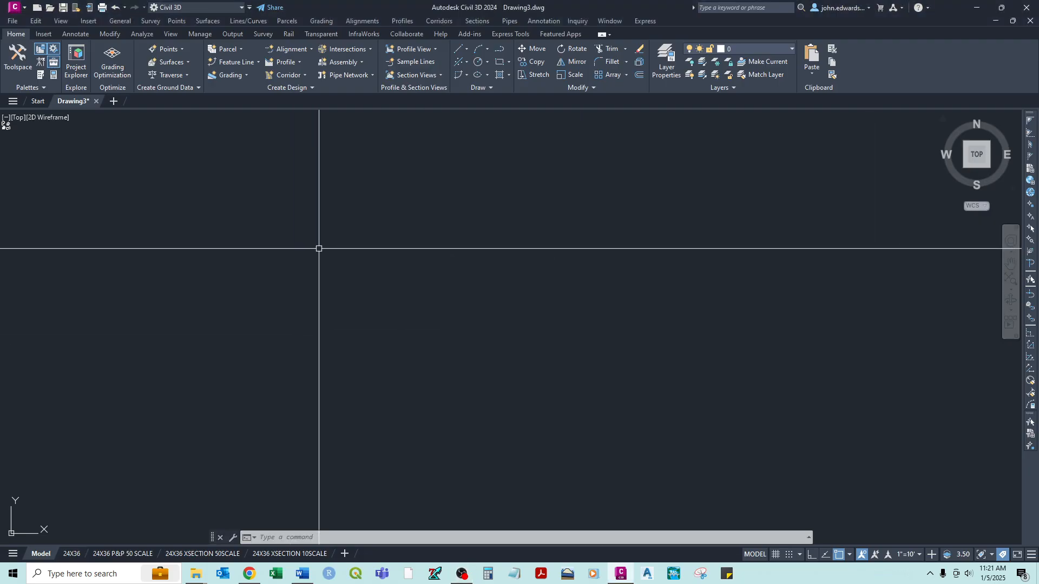
text(l)
key(Return)
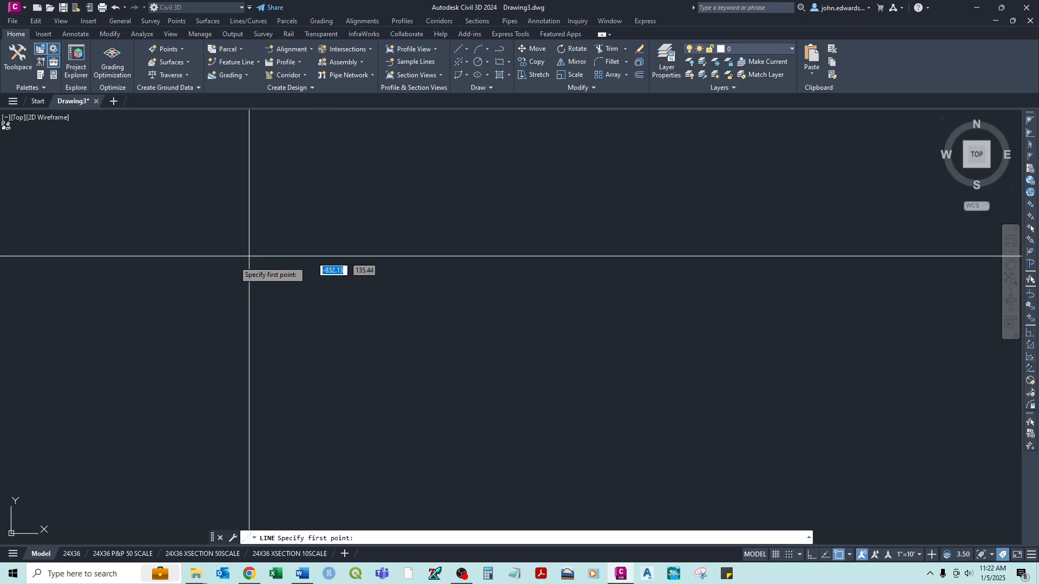
click(148, 304)
click(236, 187)
right_click(262, 195)
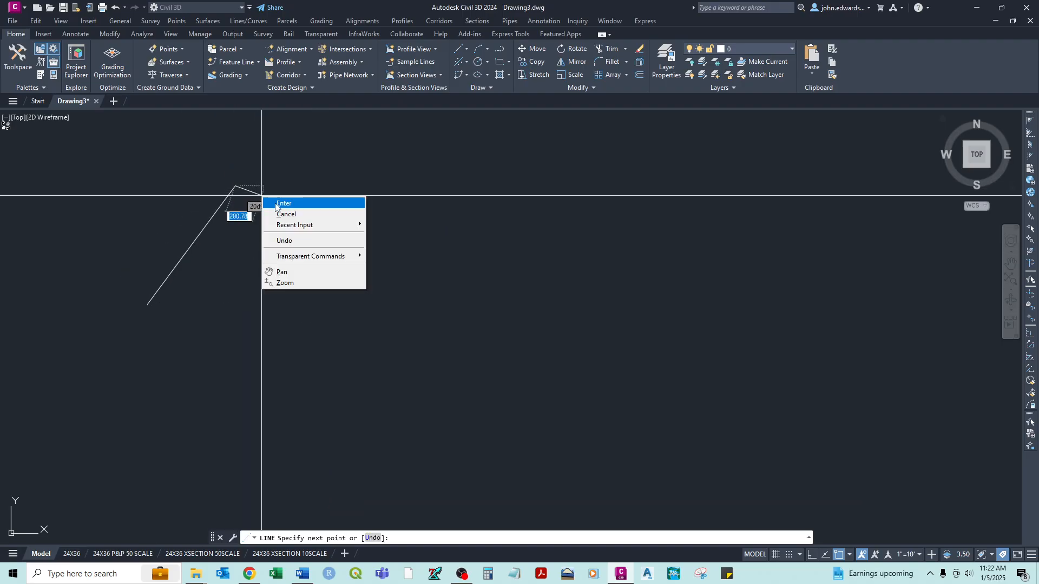
click(283, 203)
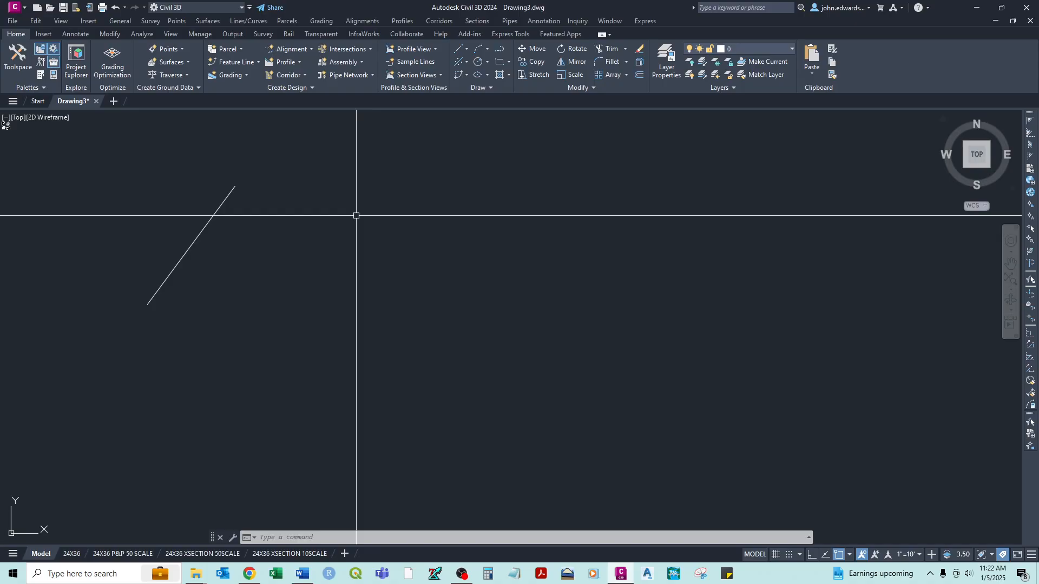
Draw an open four-segment polyline to the right of the diagonal line
text(pl)
key(Return)
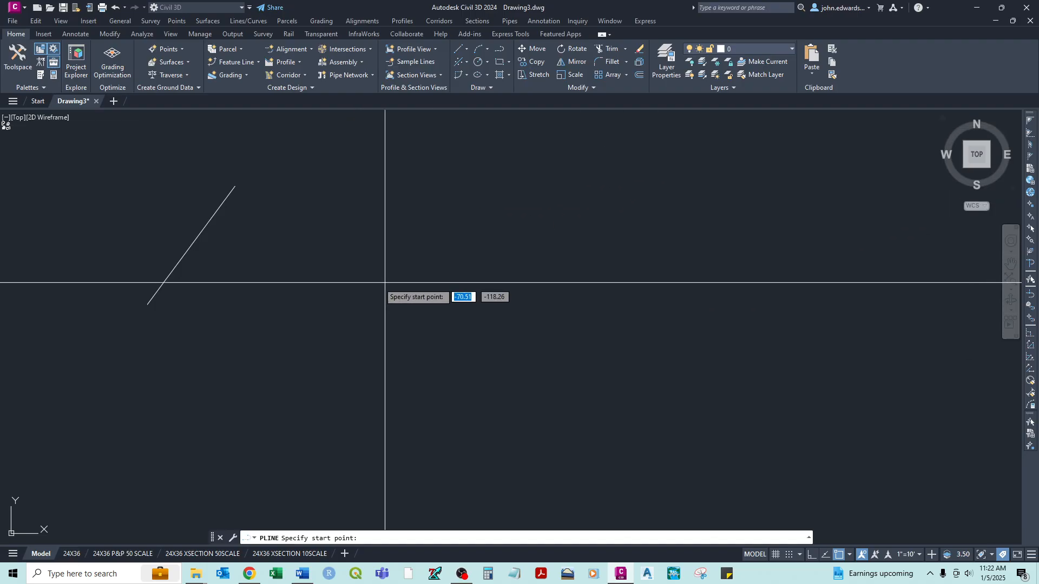
click(295, 310)
click(266, 238)
click(322, 160)
click(408, 164)
click(410, 205)
right_click(411, 205)
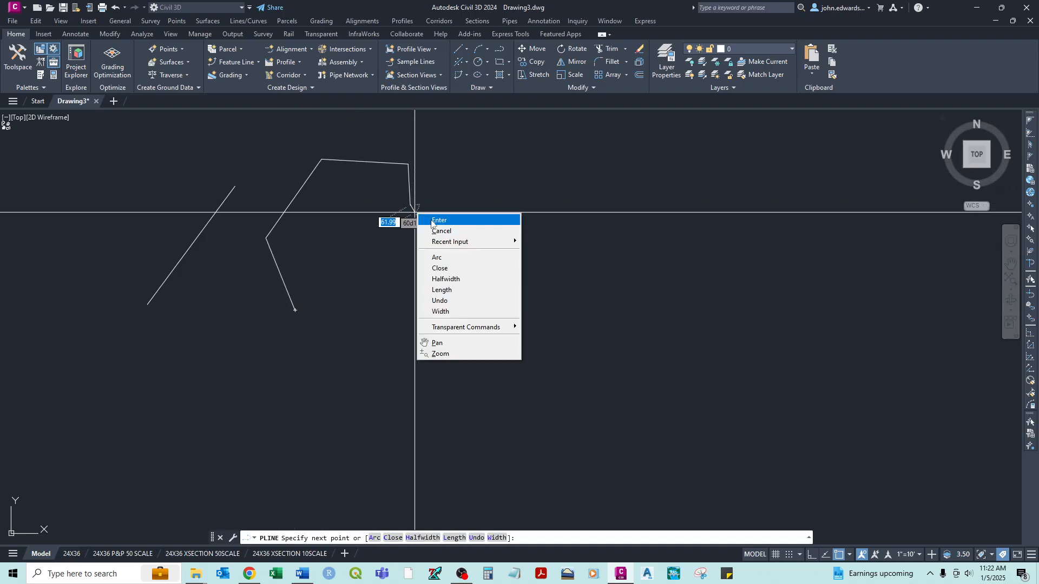
click(428, 219)
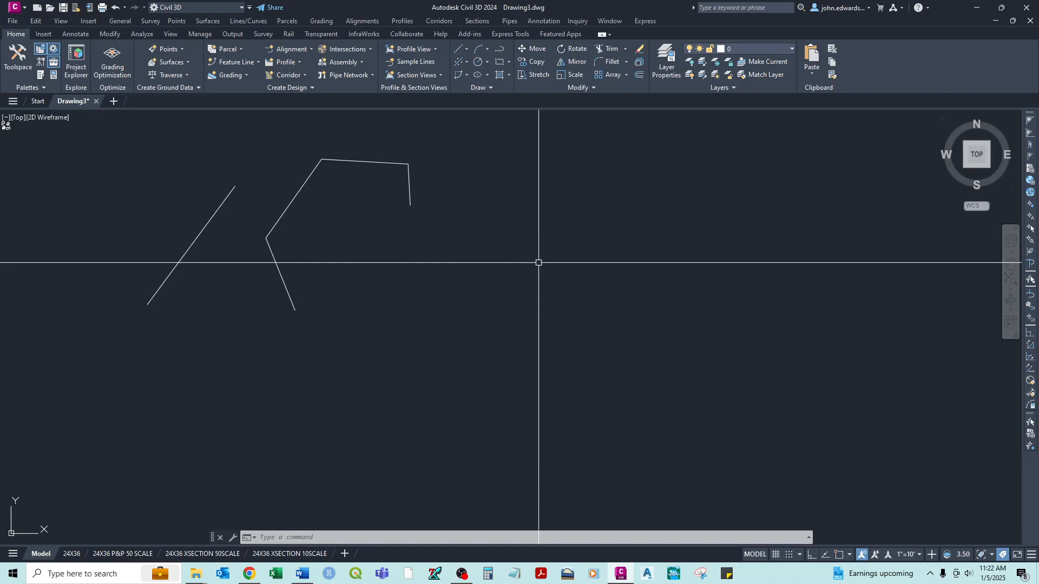
Start a polyline to the right of the open one and, with Ortho on, draw its first segment 200 units straight up
text(pl)
key(Return)
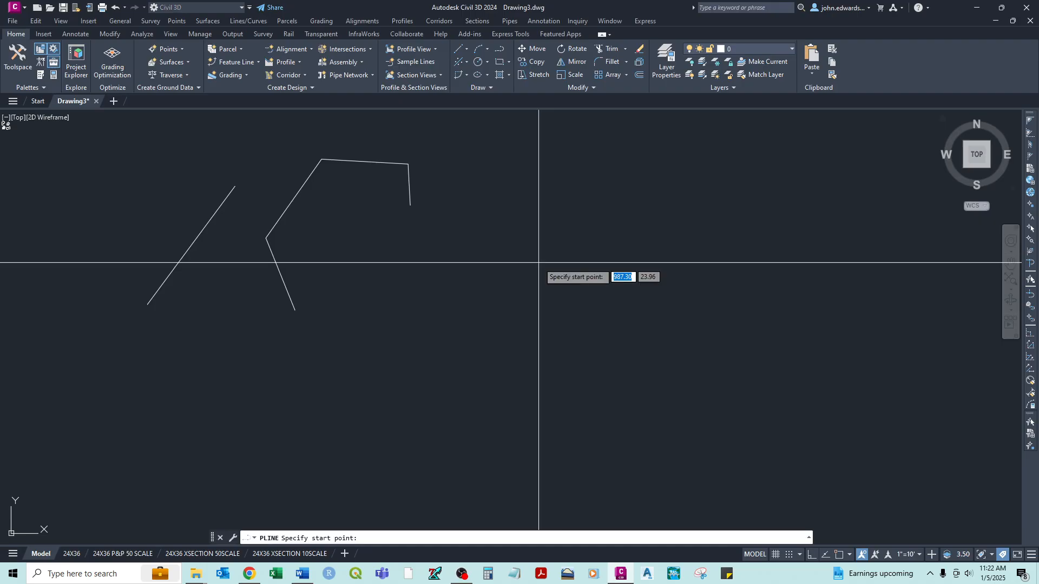
click(525, 282)
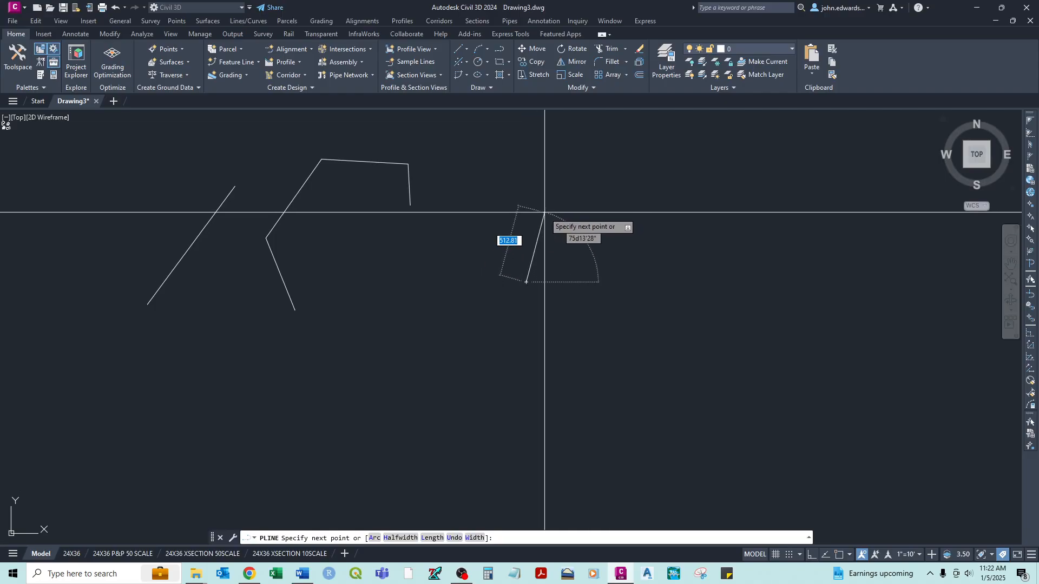
key(F8)
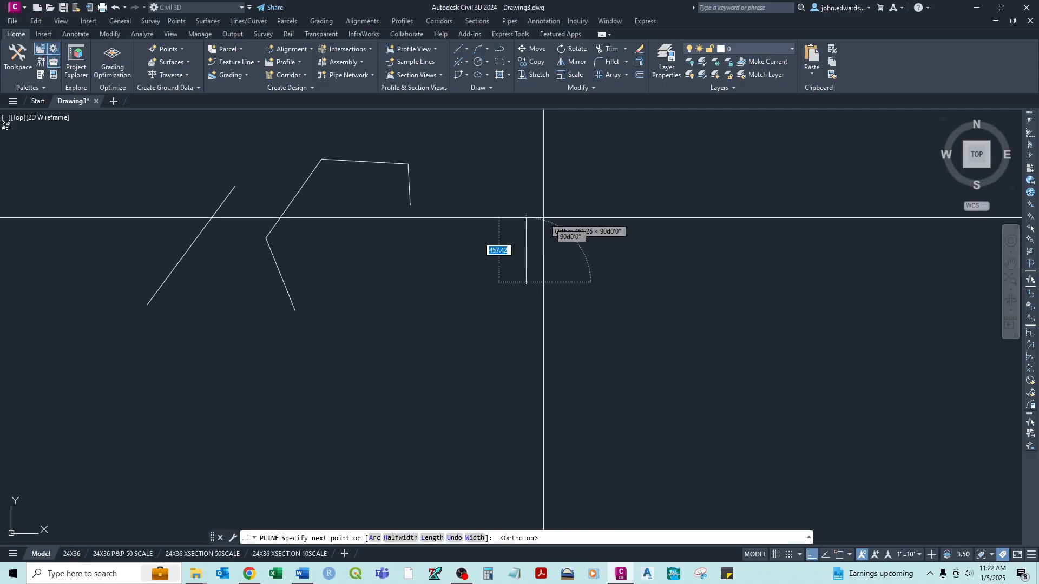
text(200)
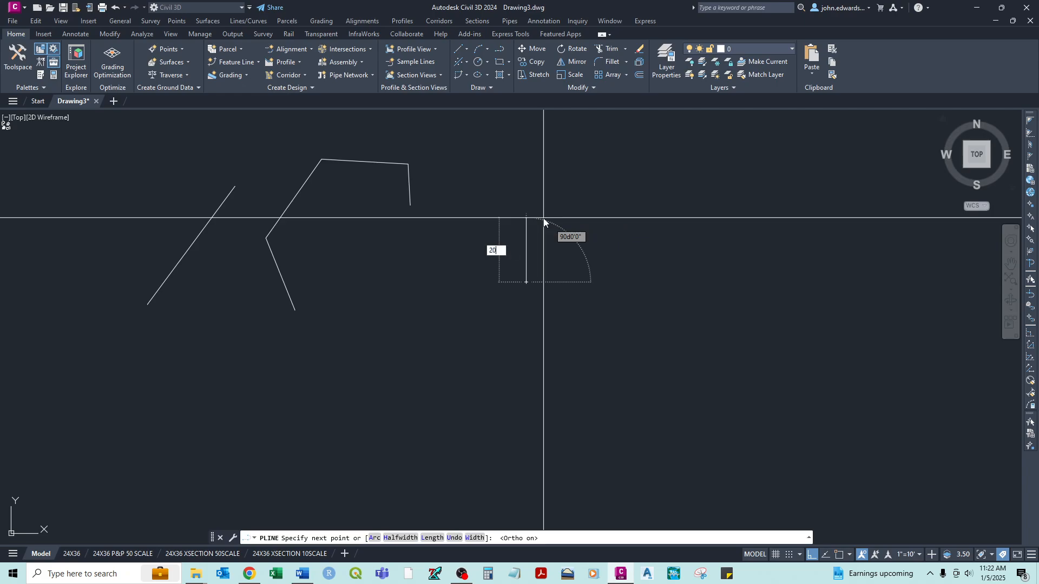
key(Return)
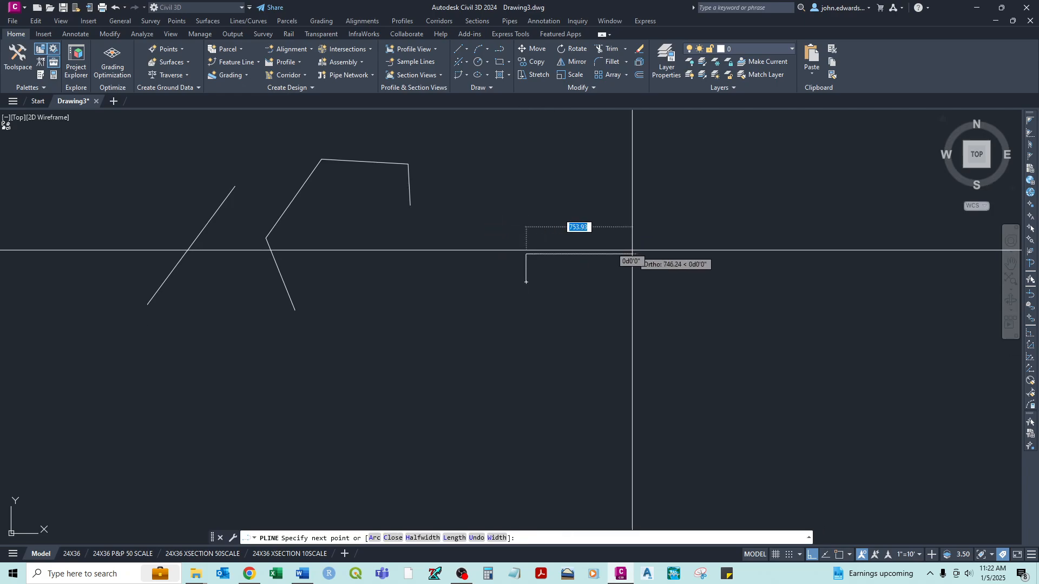
Continue the polyline 500 units to the right and 200 units down, close it into a rectangle, and check it as one object
text(500)
key(Return)
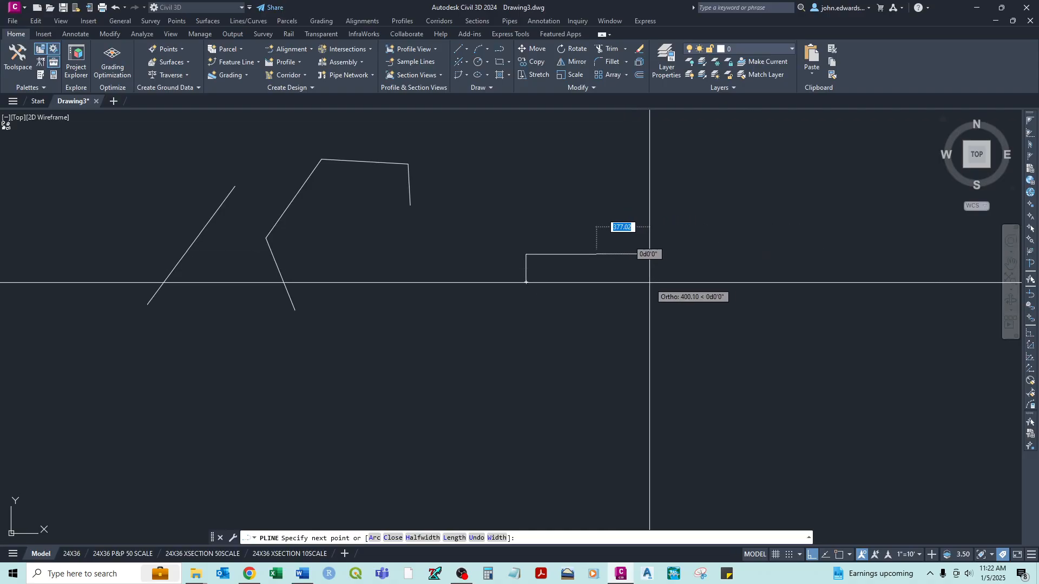
text(200)
key(Return)
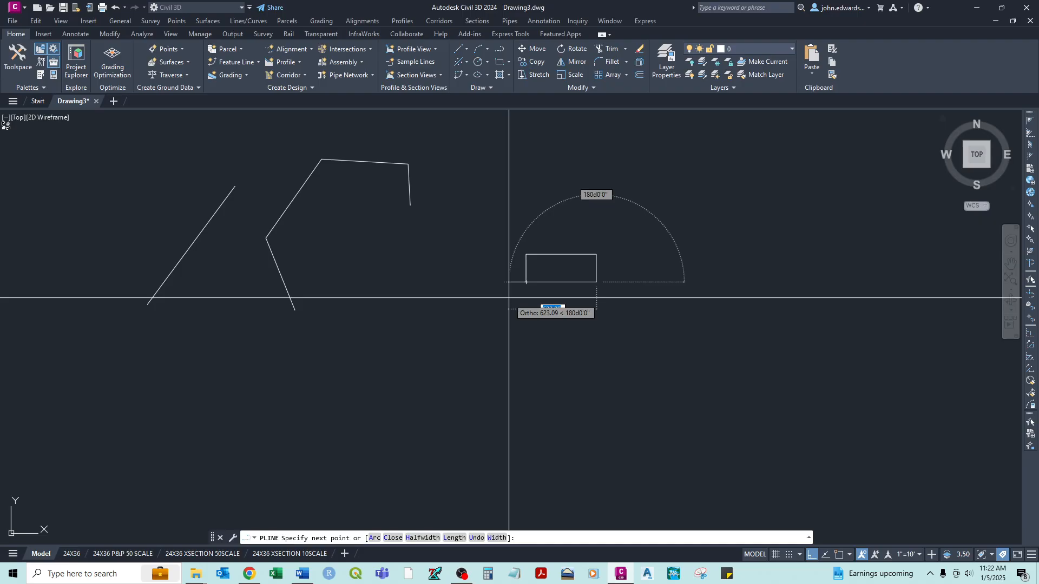
text(c)
key(Return)
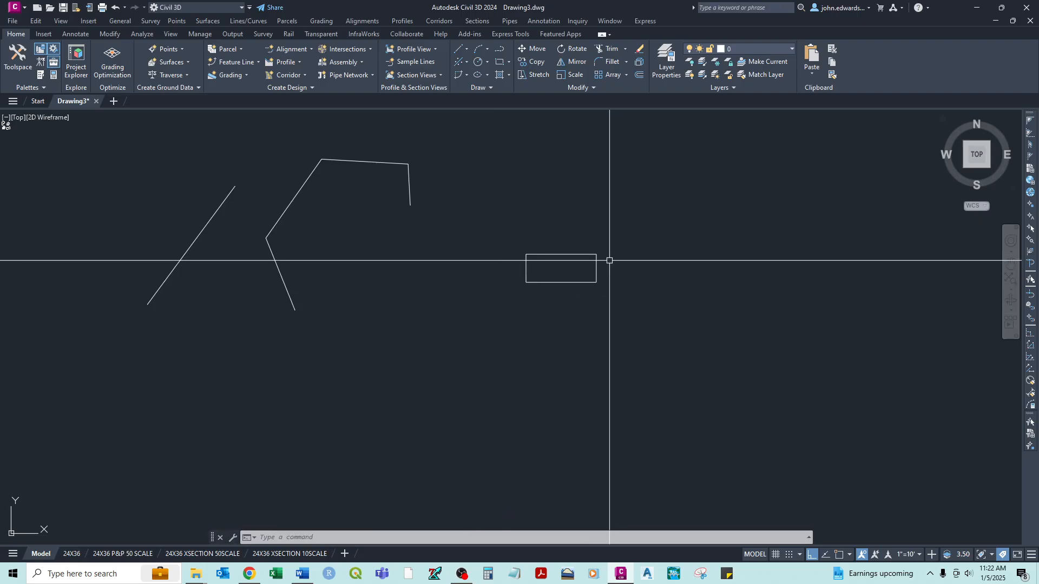
click(575, 255)
scroll(583, 297, up, 2)
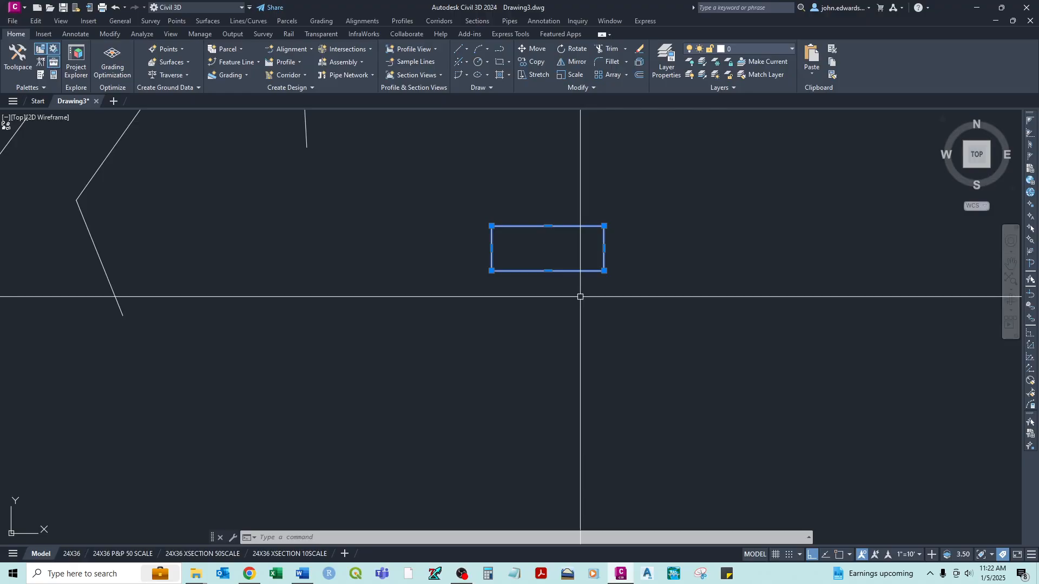
key(Escape)
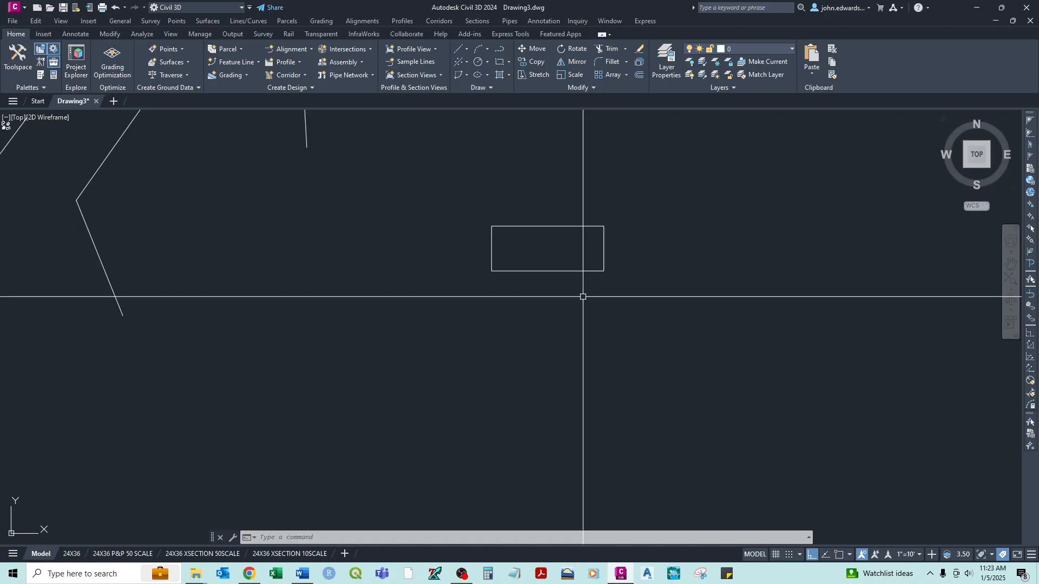
Draw a freehand-sized rectangle with the Rectangle command directly below the closed polyline, aligned with its left side
text(RE)
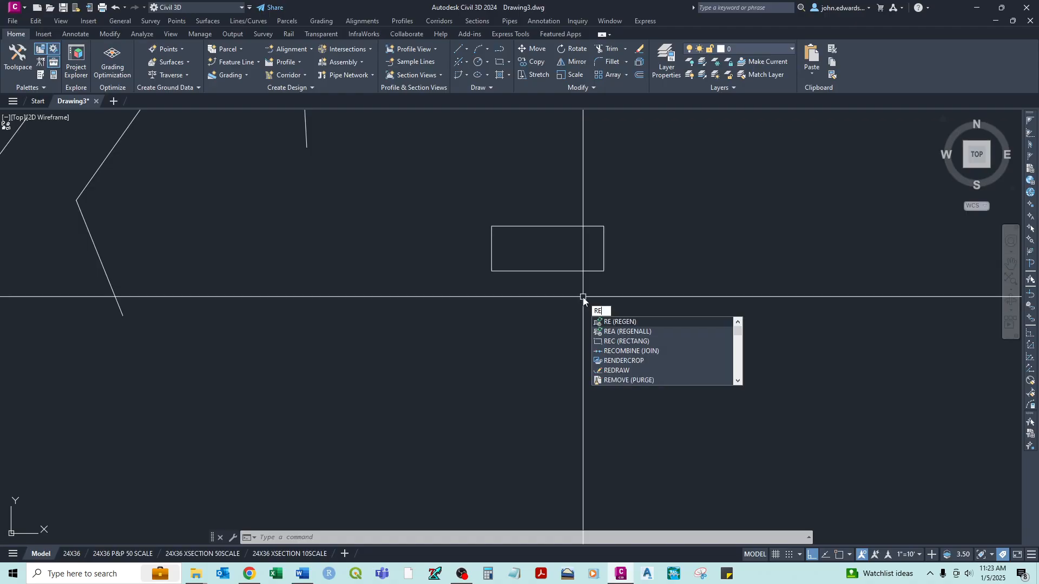
text(C)
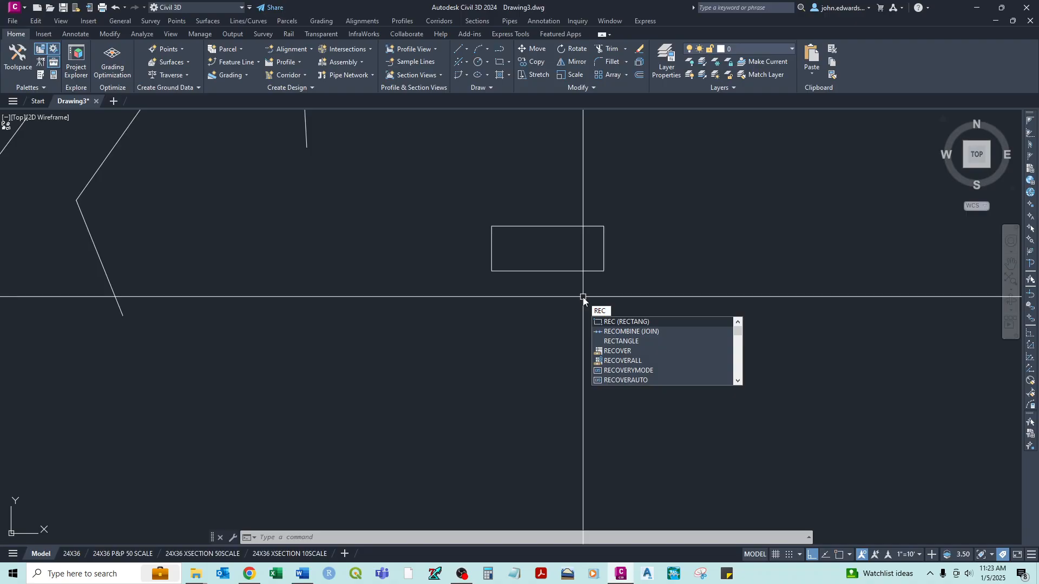
key(Return)
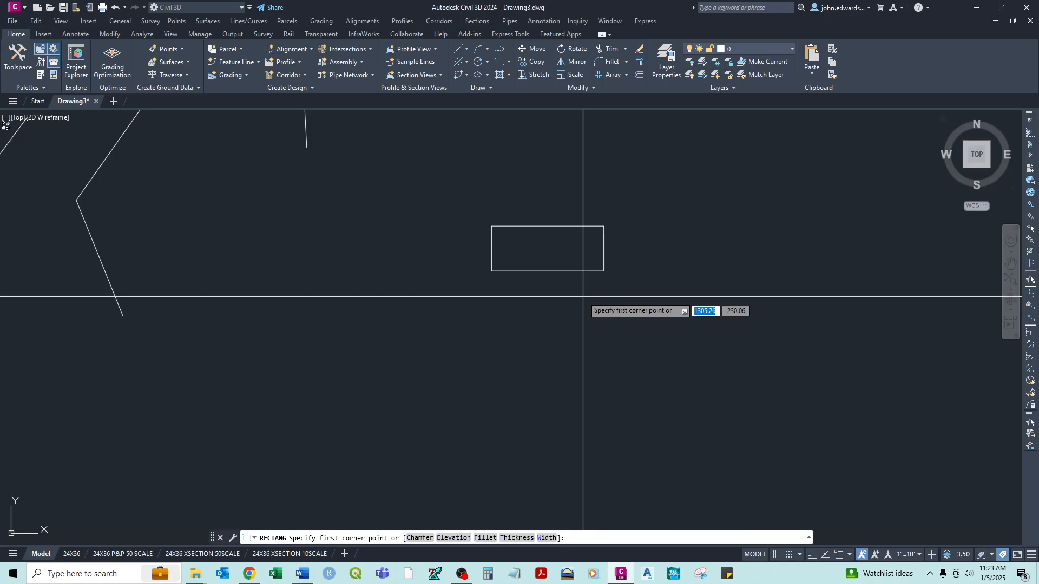
click(492, 304)
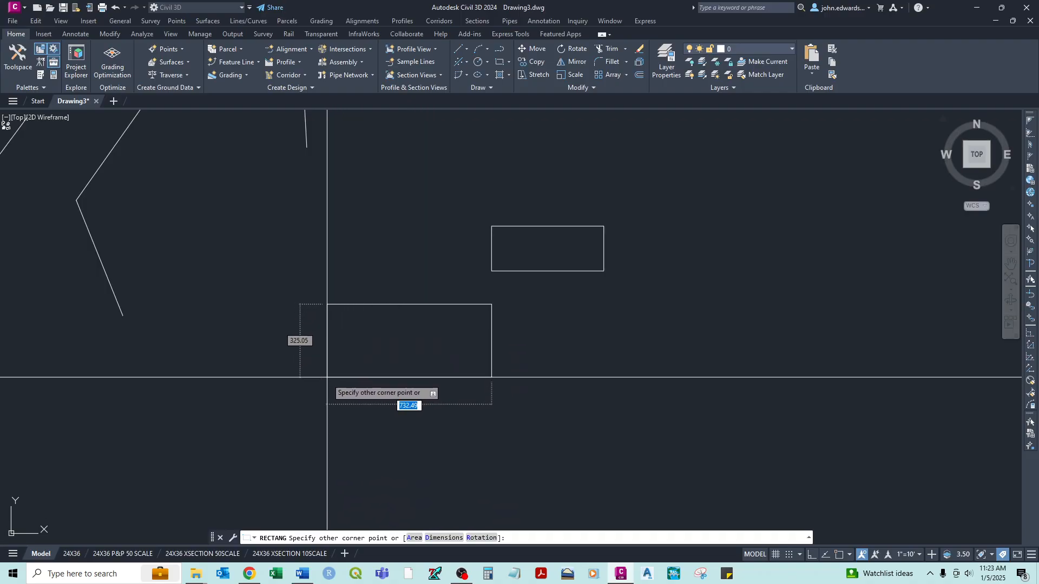
click(617, 369)
Draw another rectangle 500 units wide and 200 units high to the right of the closed polyline
right_click(686, 277)
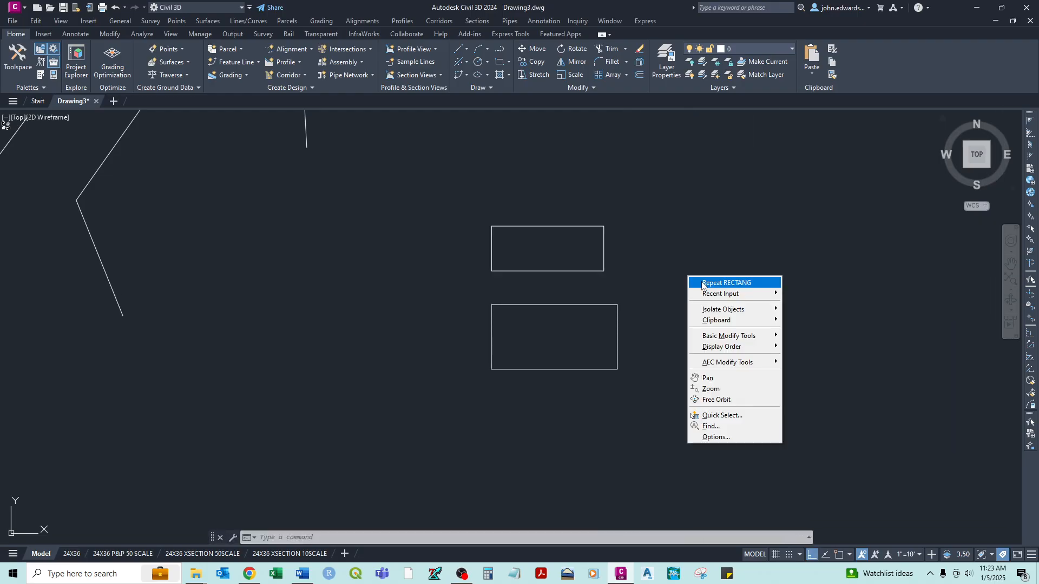
click(719, 280)
click(659, 246)
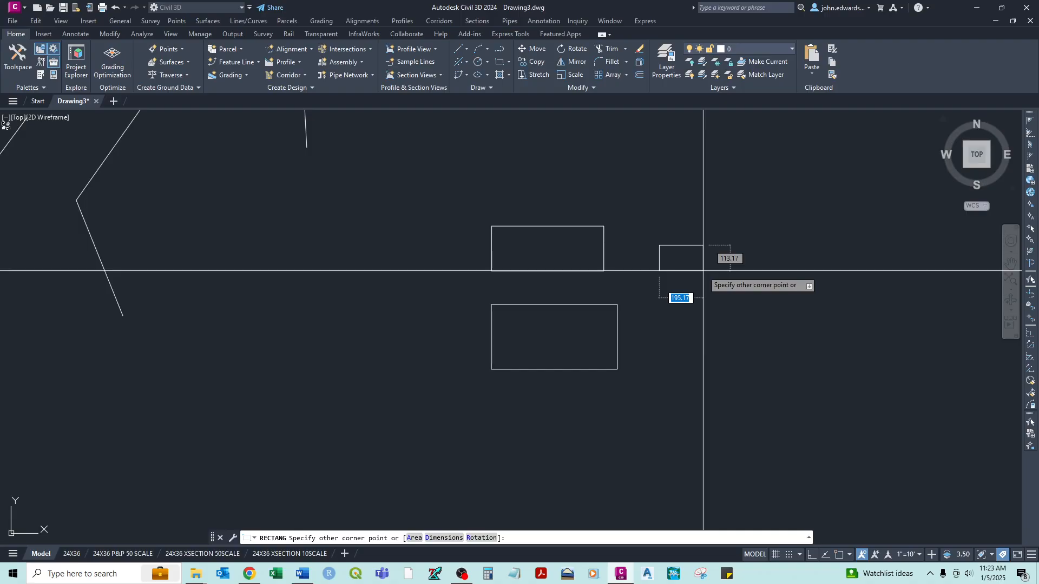
text(500)
key(Tab)
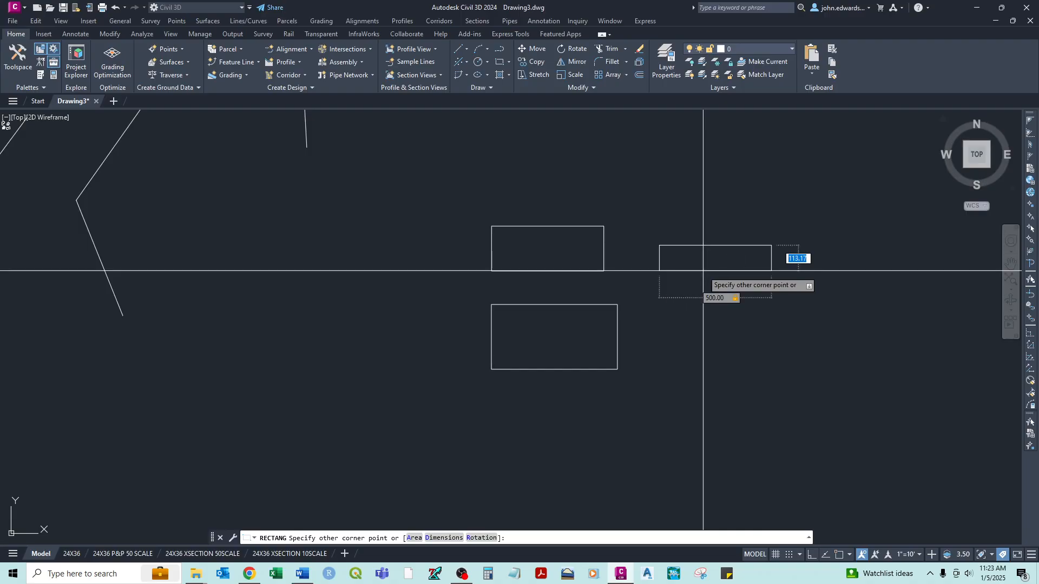
text(200)
key(Return)
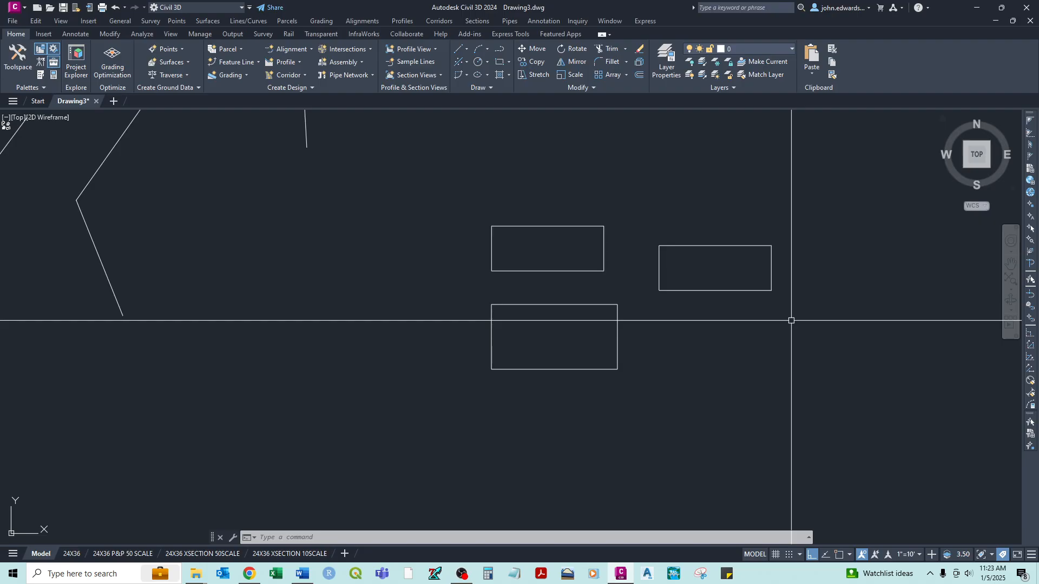
Draw a circle with a radius of 500 units below the diagonal line
scroll(686, 291, down, 4)
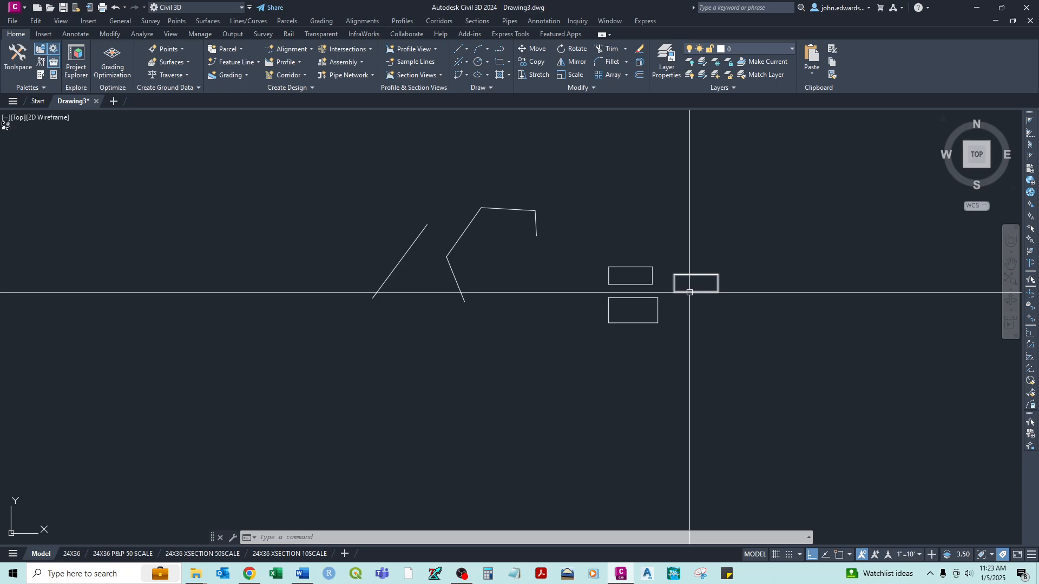
scroll(660, 265, up, 2)
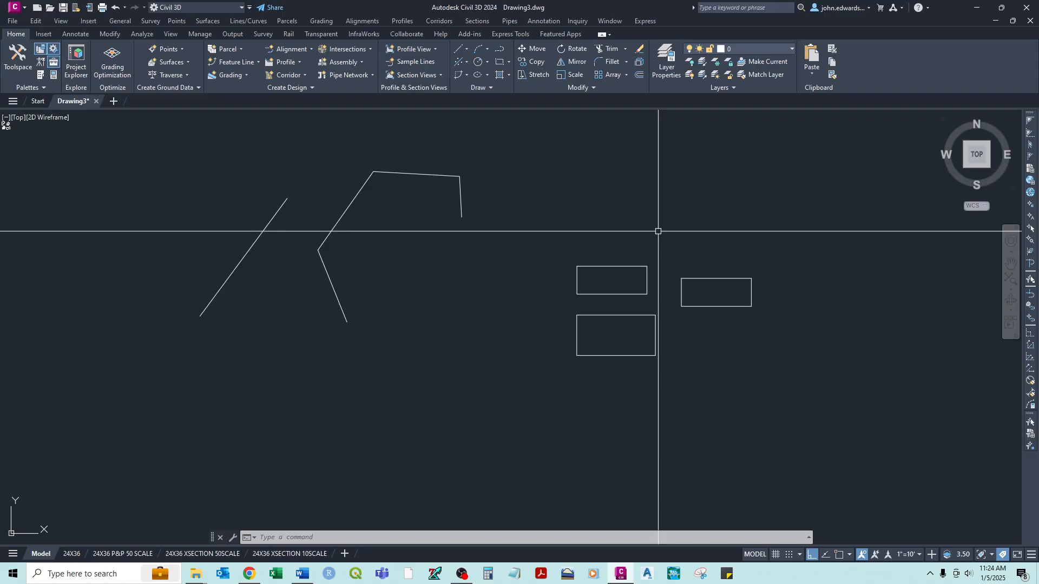
text(C)
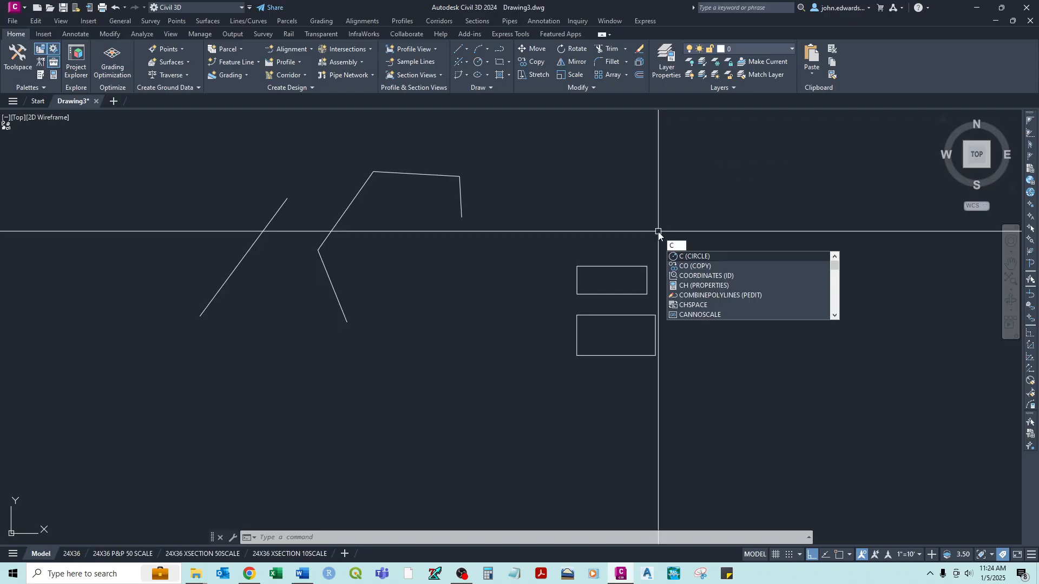
key(Return)
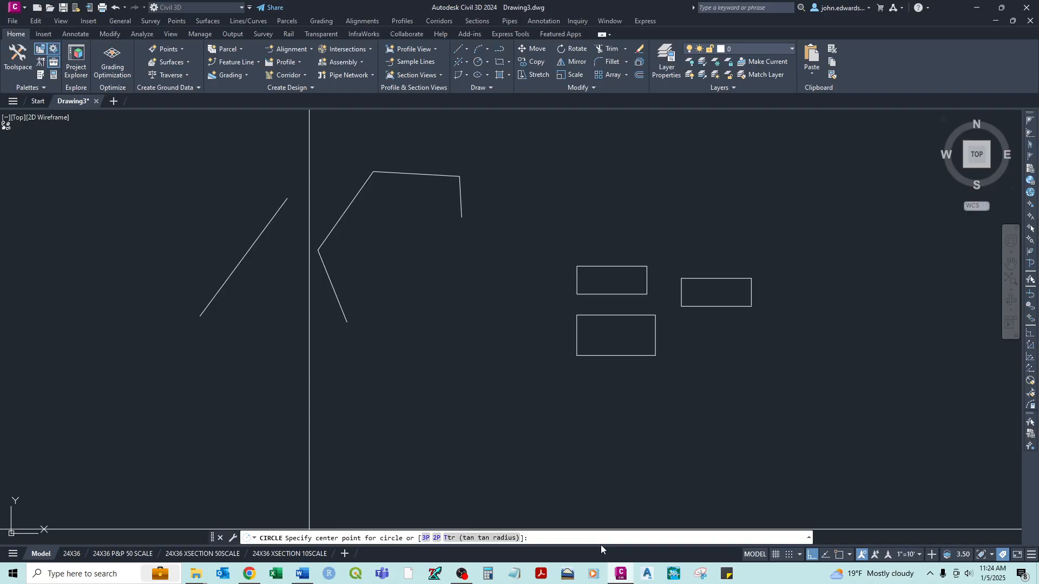
middle_drag(261, 404, 417, 351)
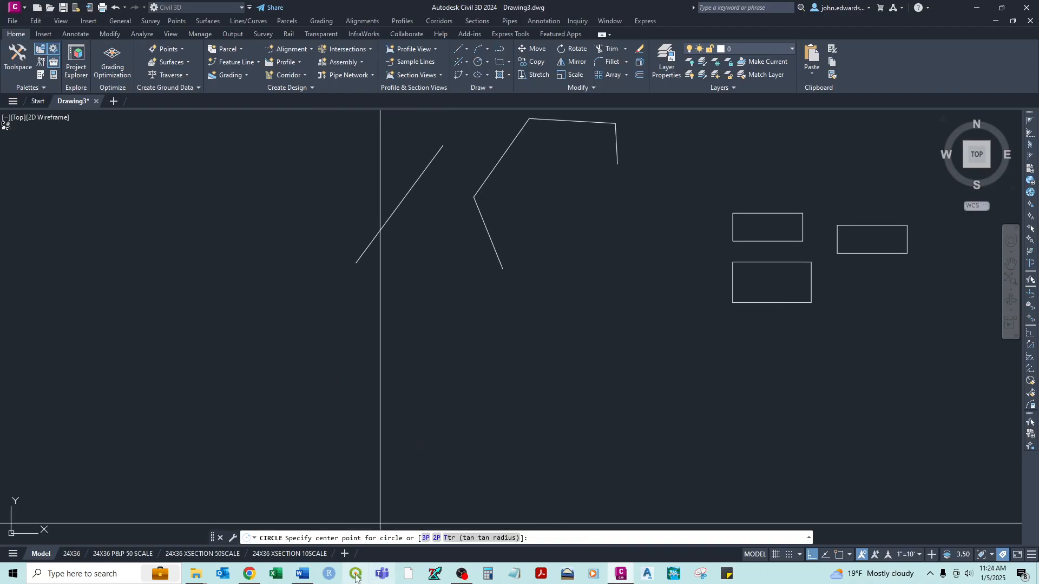
scroll(387, 410, down, 2)
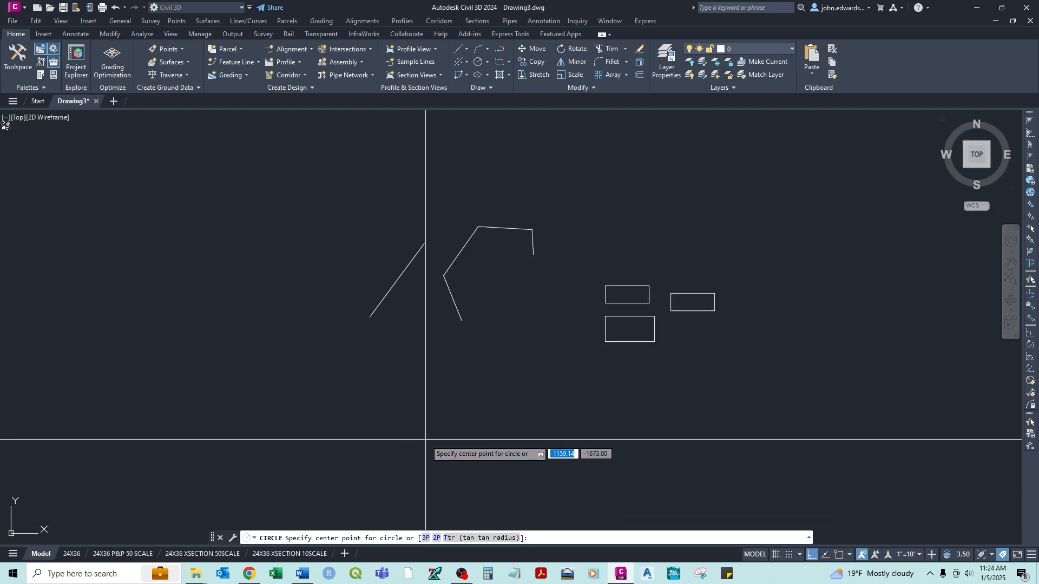
click(423, 387)
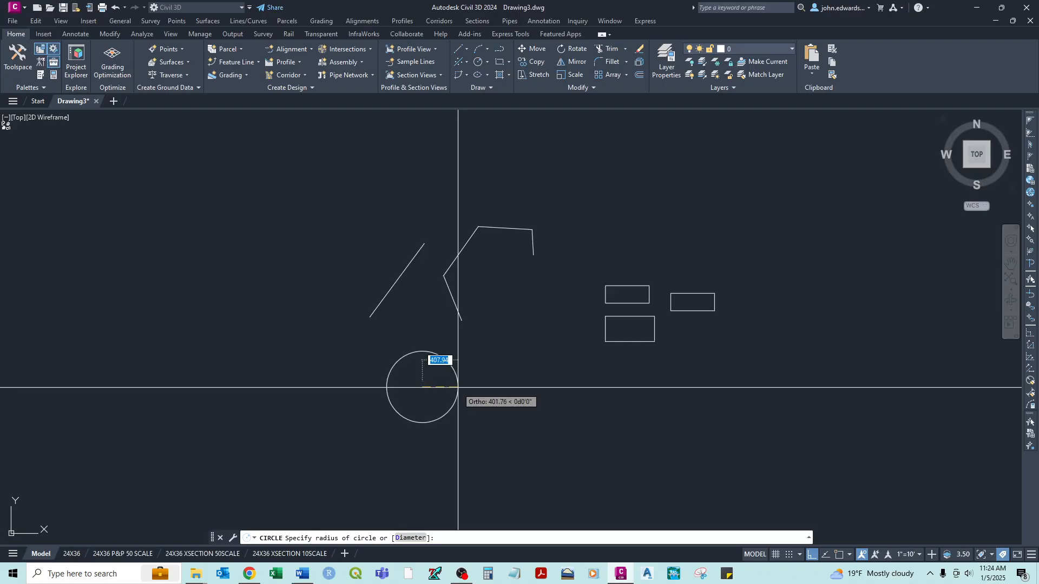
text(00)
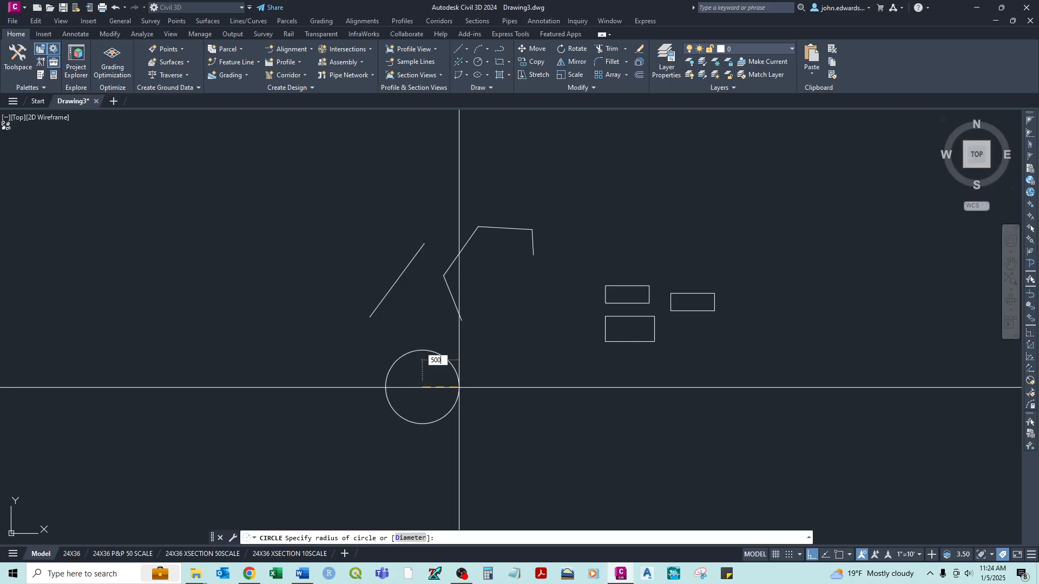
key(Return)
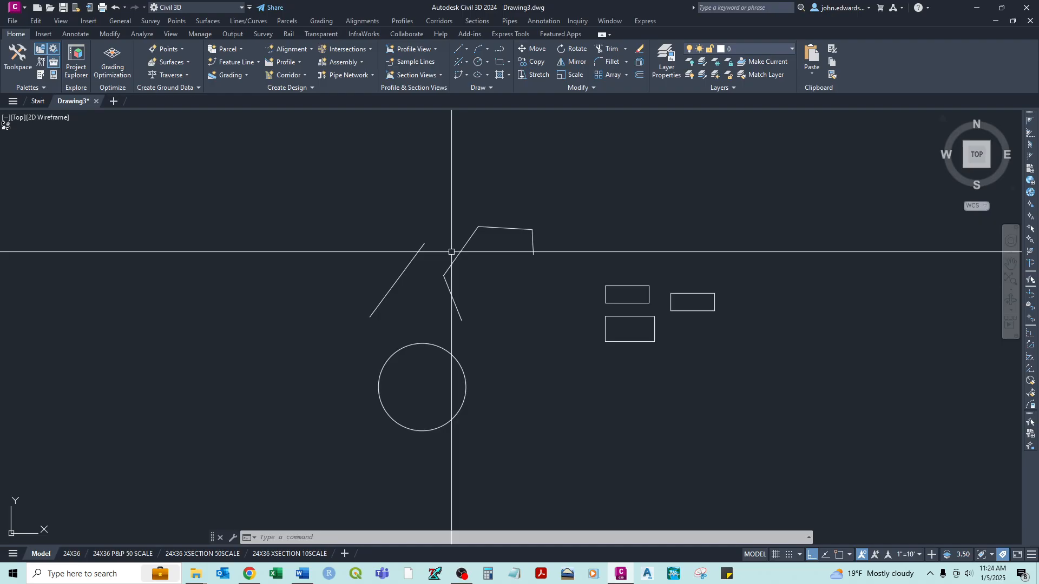
scroll(533, 325, down, 2)
scroll(399, 281, up, 4)
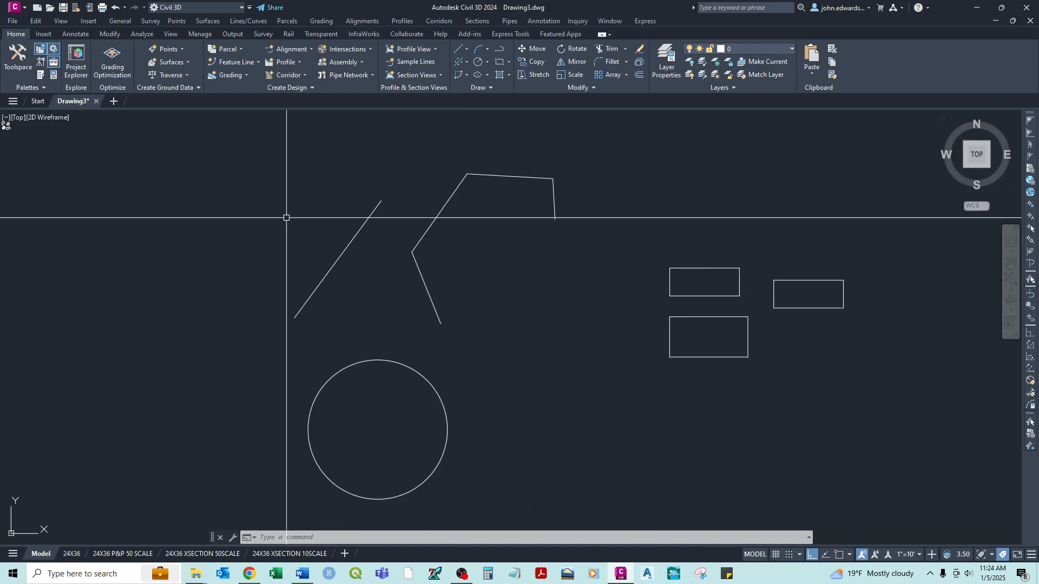
Turn Ortho off and move the circle freely by its centre grip, leaving it slightly below and left of its original position
scroll(410, 332, down, 2)
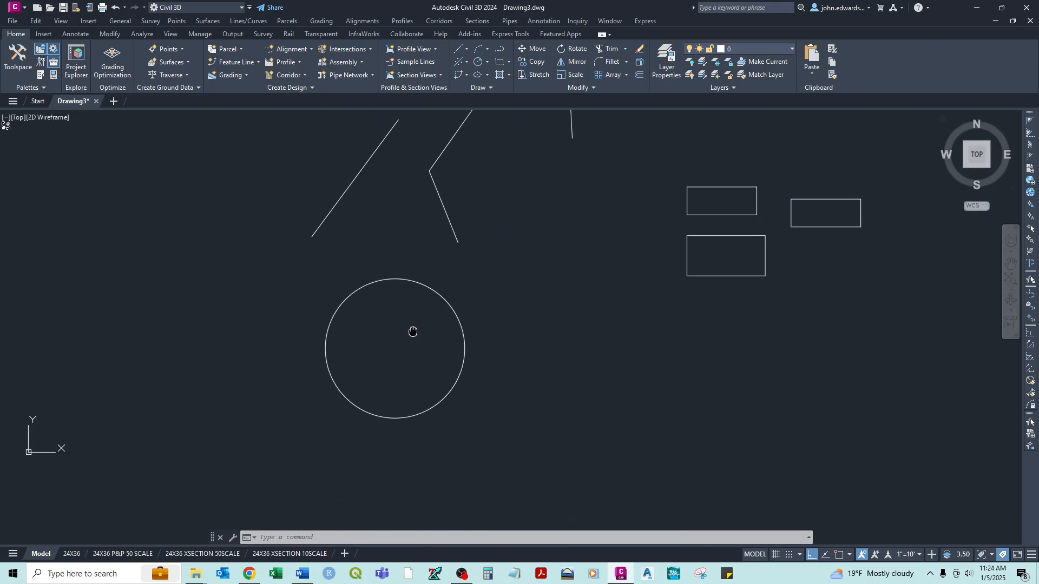
scroll(427, 317, up, 2)
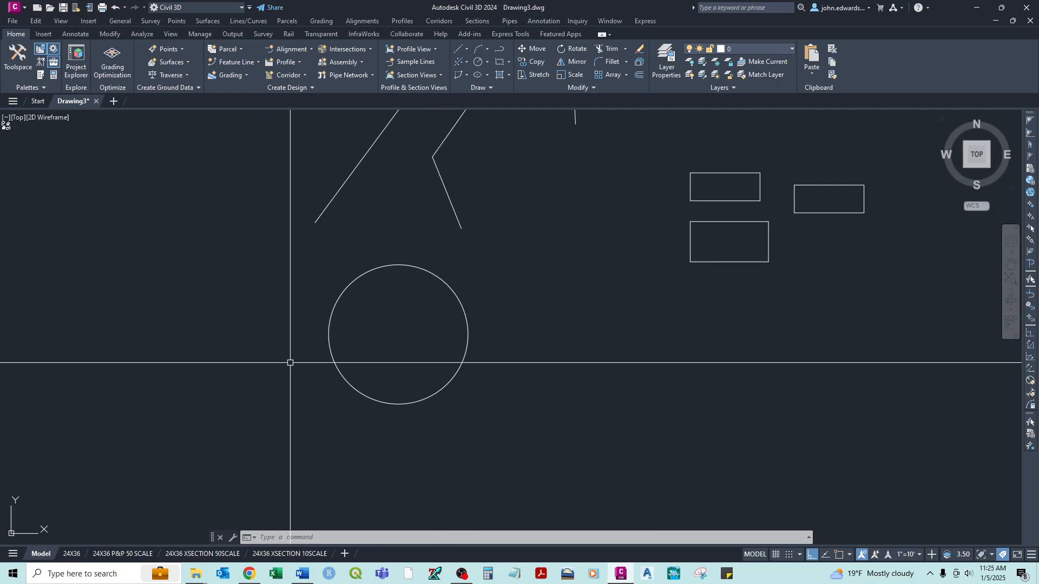
click(440, 277)
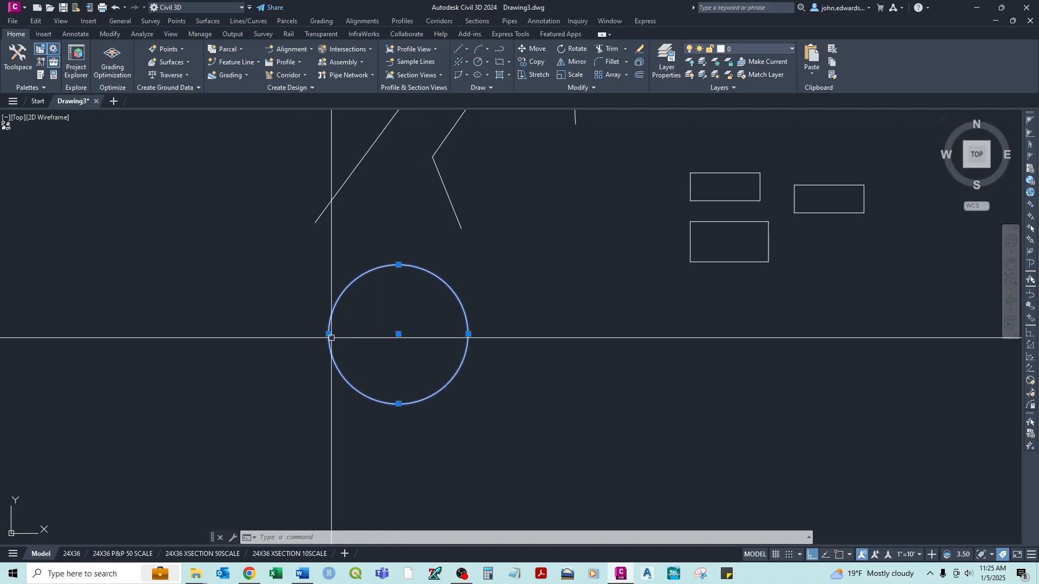
click(398, 334)
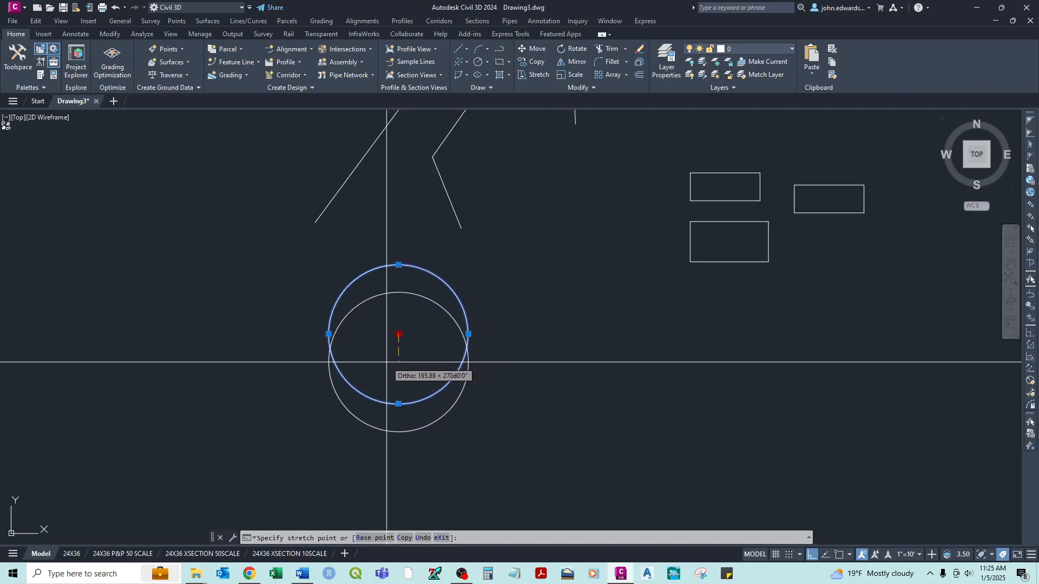
key(F8)
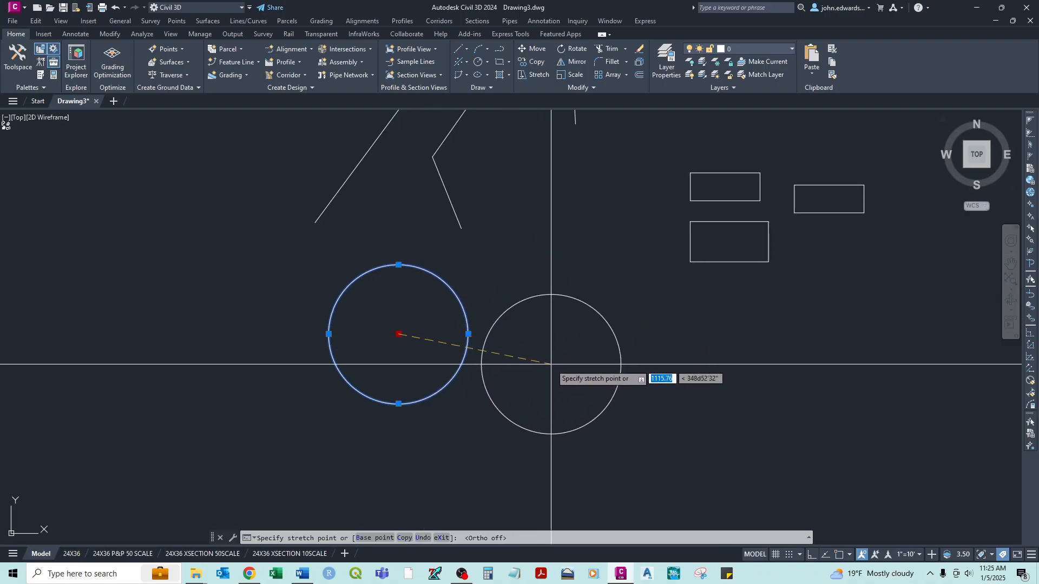
click(570, 308)
click(570, 308)
click(378, 343)
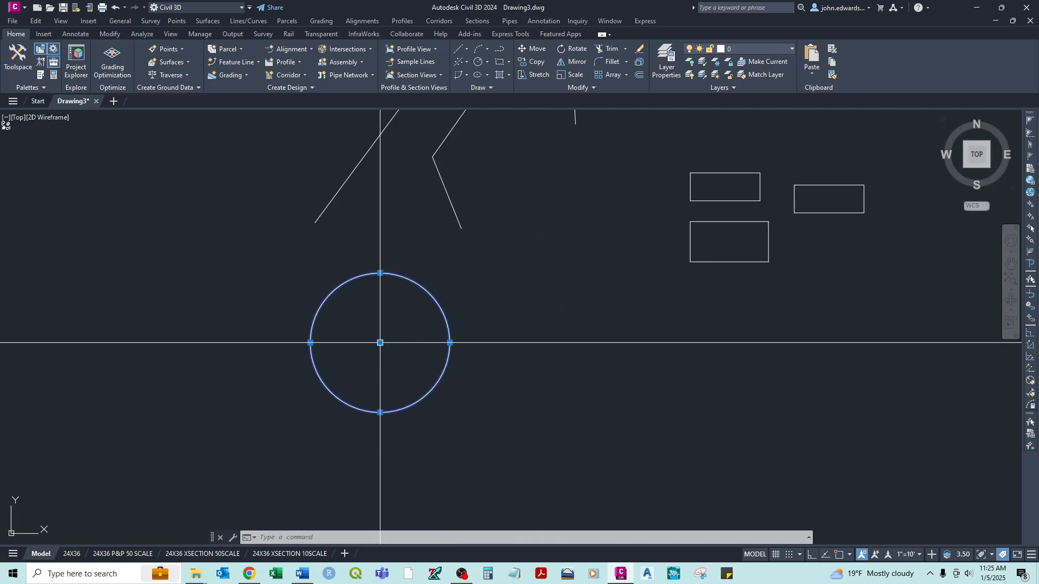
click(380, 343)
click(257, 299)
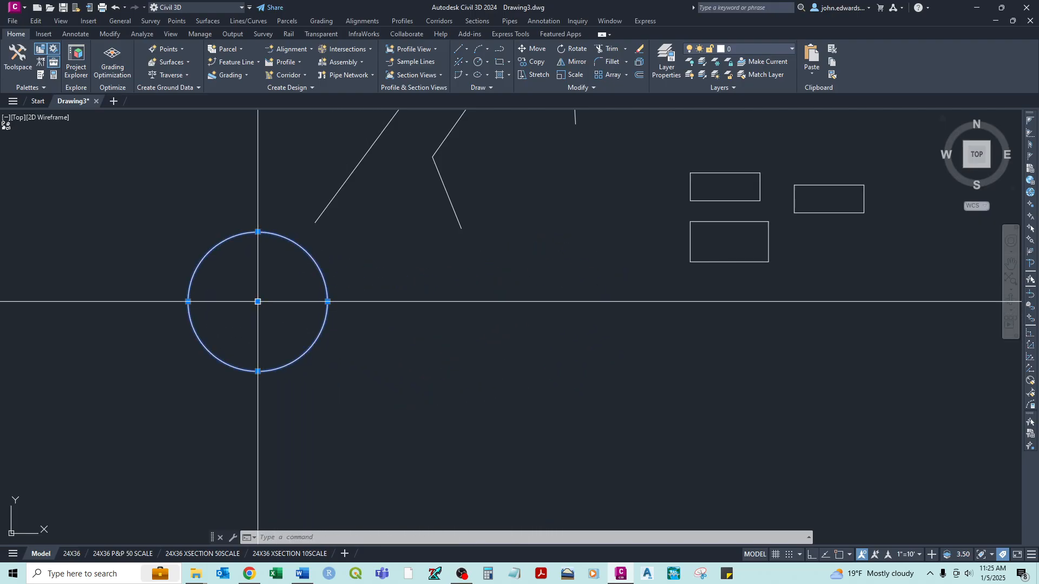
click(256, 300)
click(376, 364)
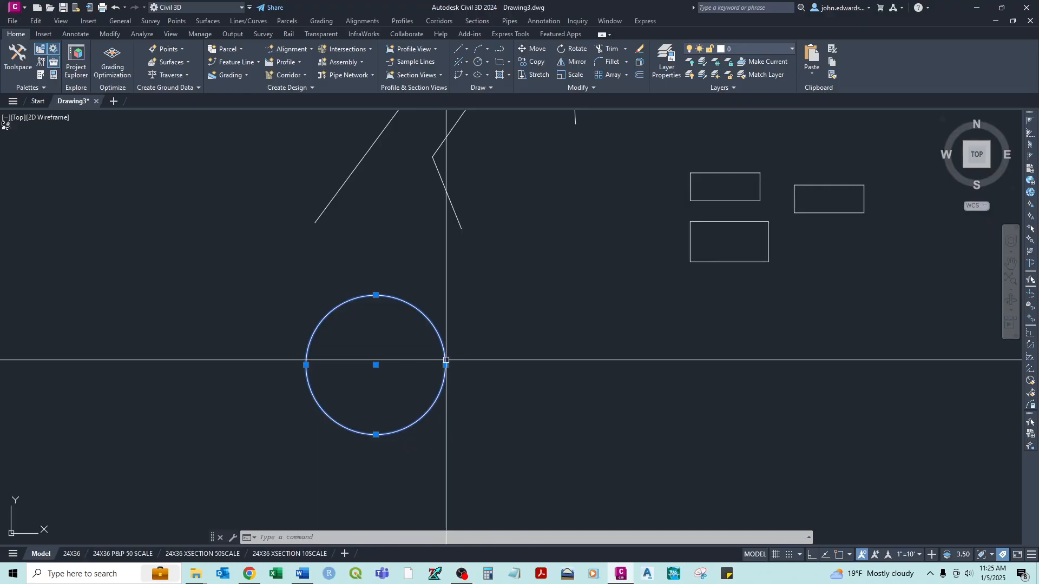
Enlarge the circle slightly by stretching its right quadrant grip outward, keeping the centre fixed
click(445, 365)
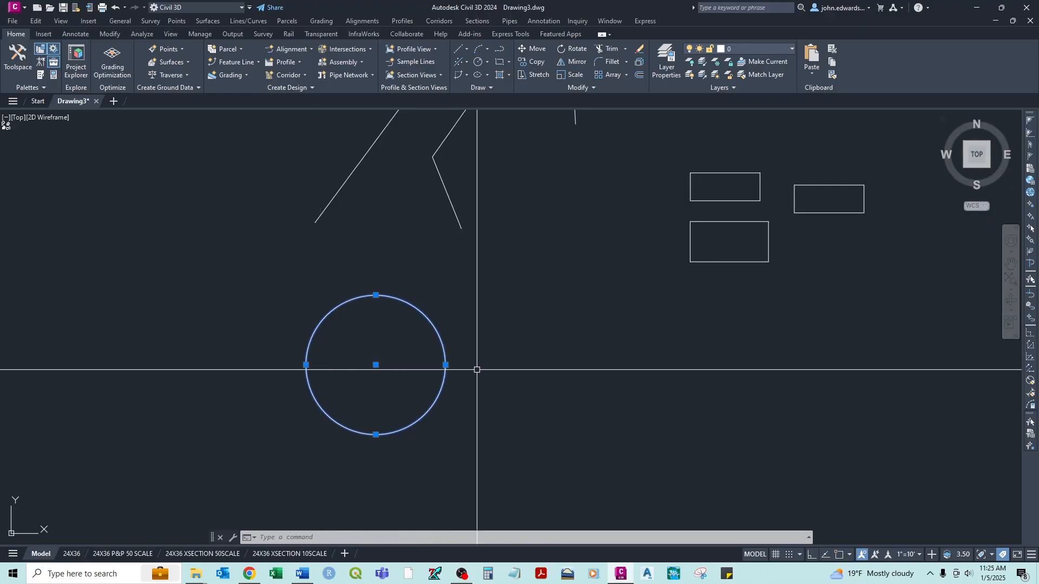
click(445, 365)
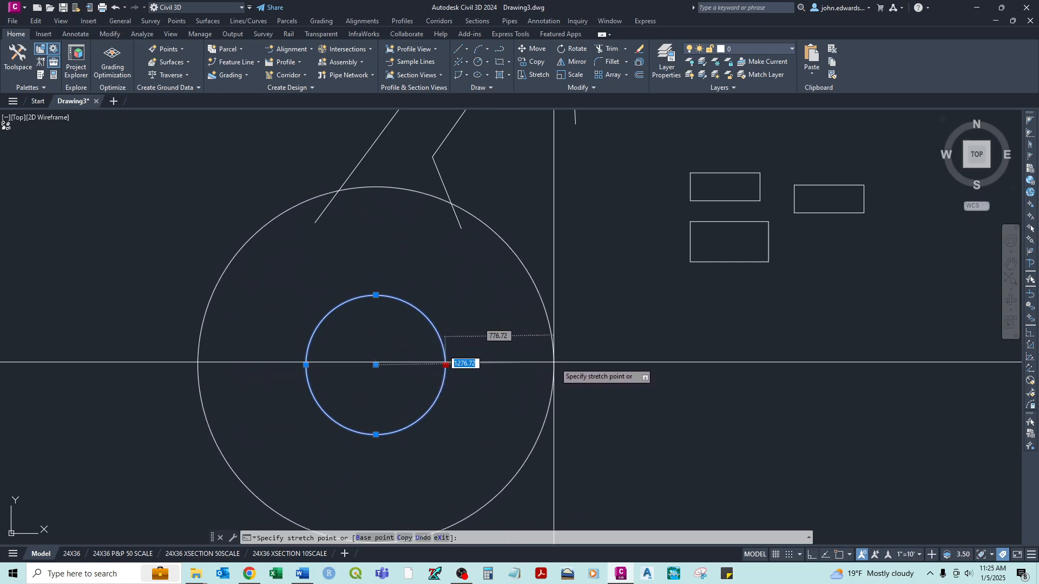
click(459, 365)
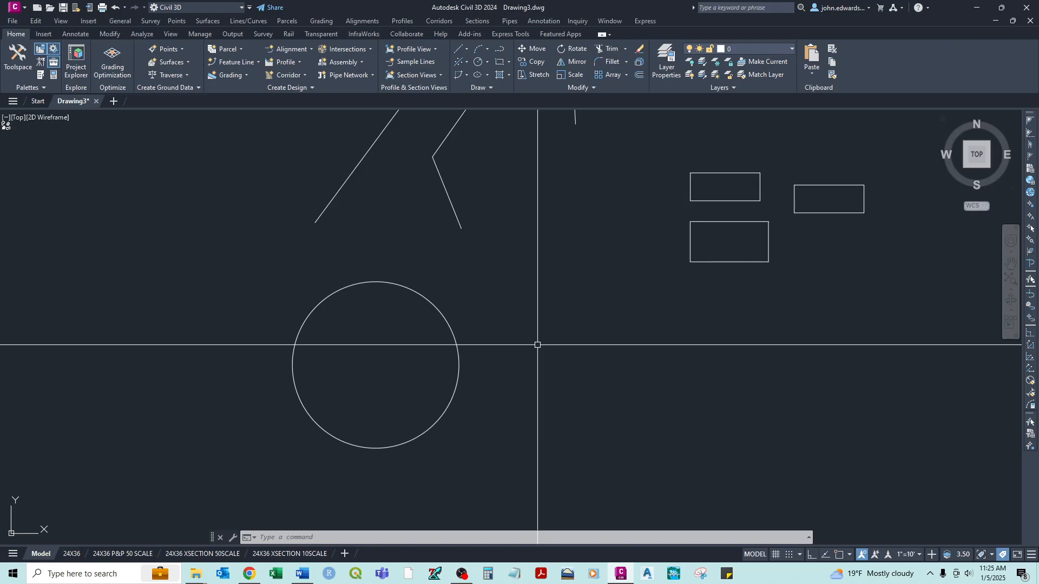
Offset the diagonal line 50 units toward its upper-left side
middle_drag(456, 209, 438, 343)
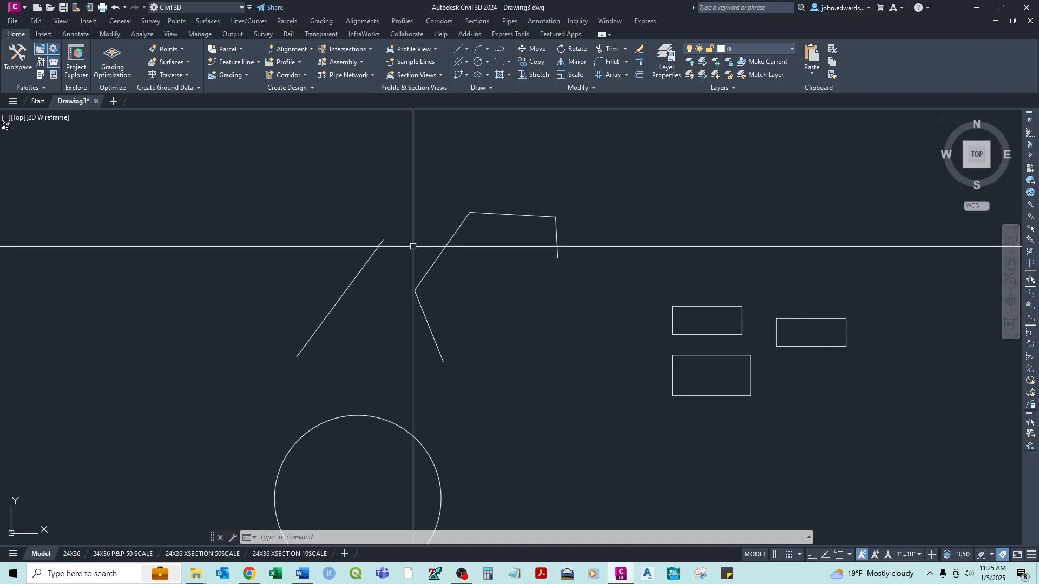
middle_drag(441, 238, 436, 194)
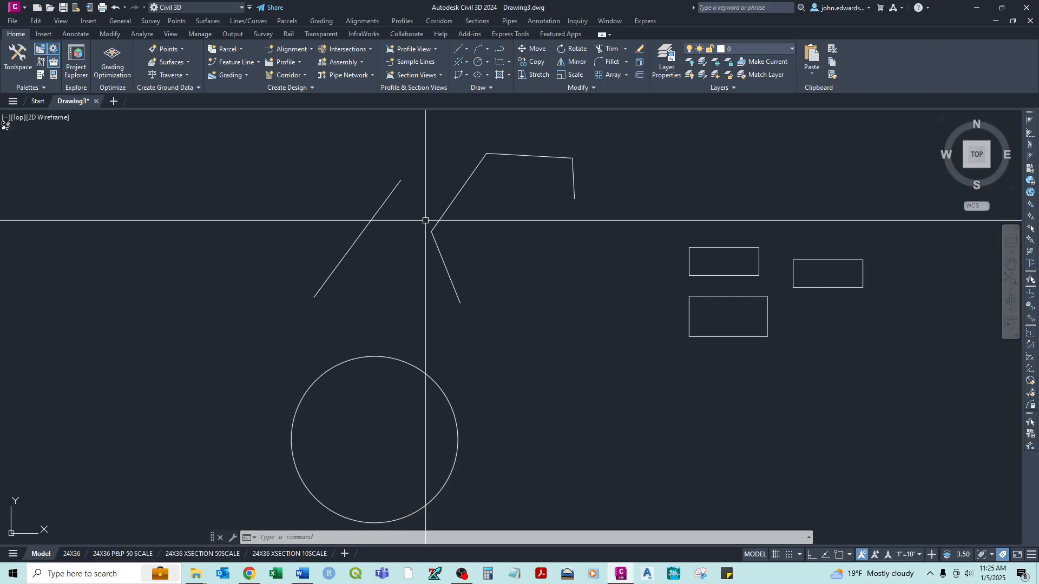
text(o)
key(Return)
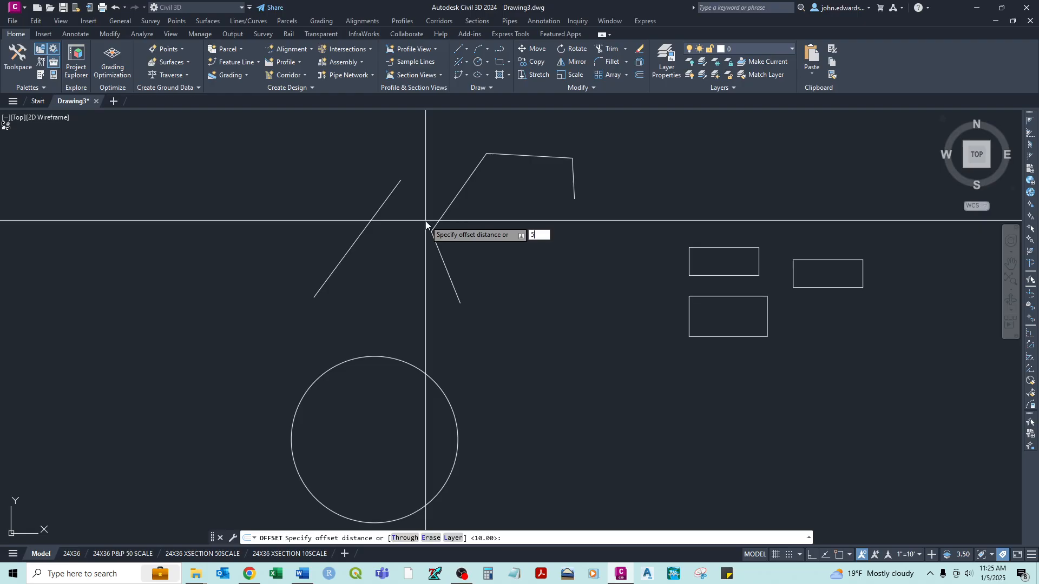
key(Return)
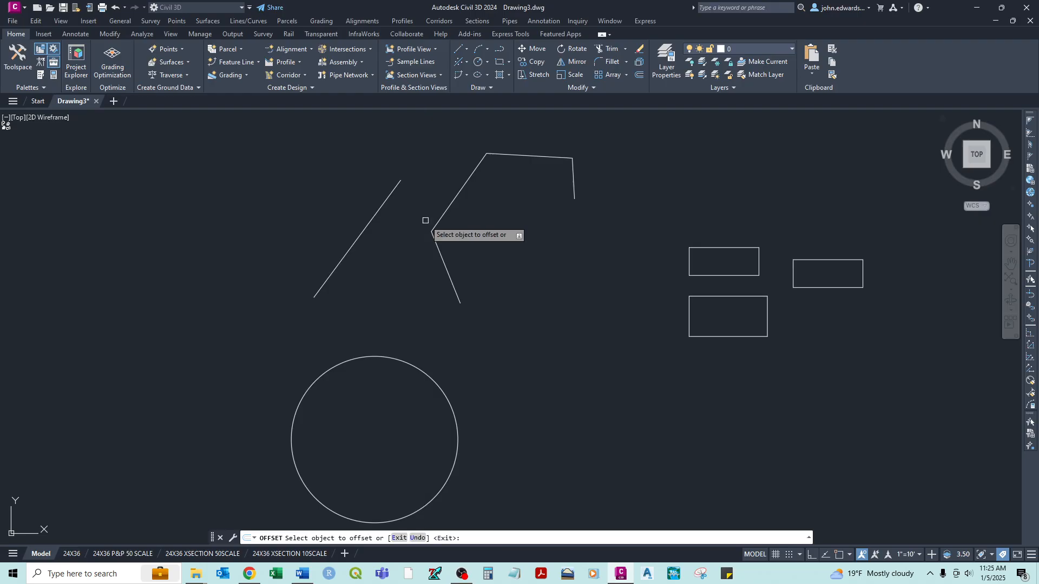
click(365, 231)
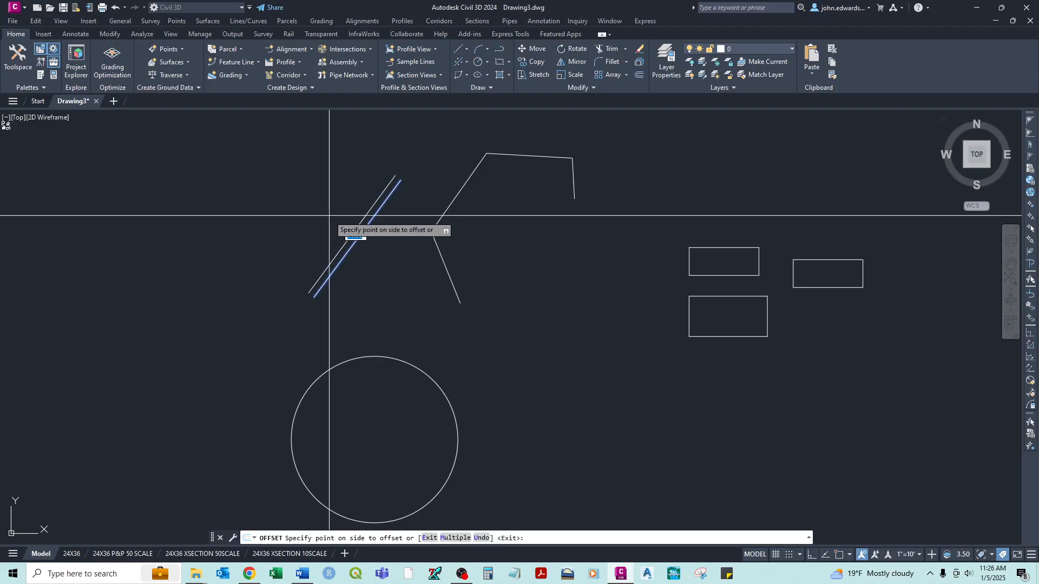
click(349, 221)
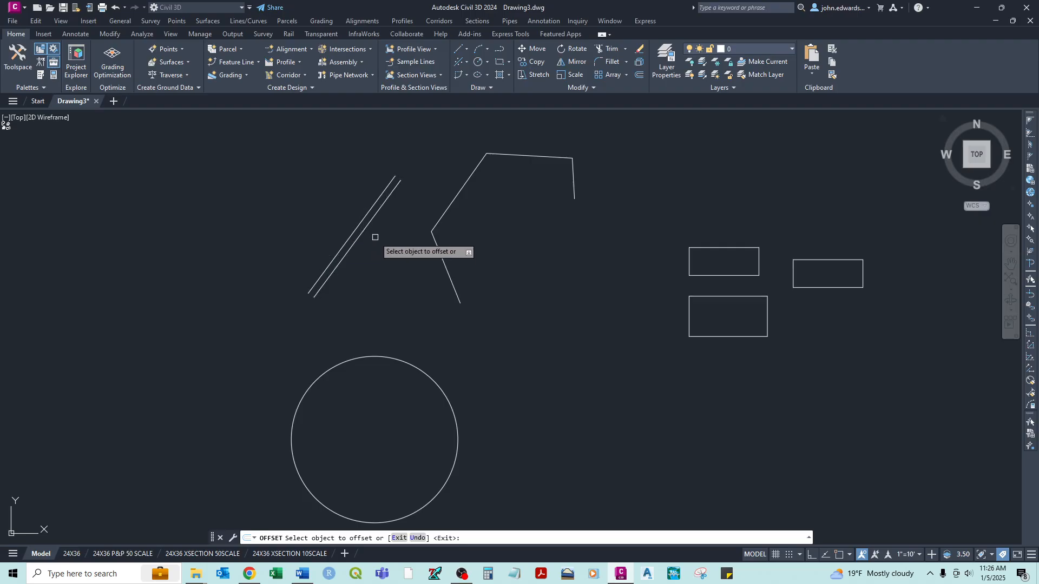
Offset the open four-segment polyline 50 units to its outer side and 50 units to its inner side
click(460, 192)
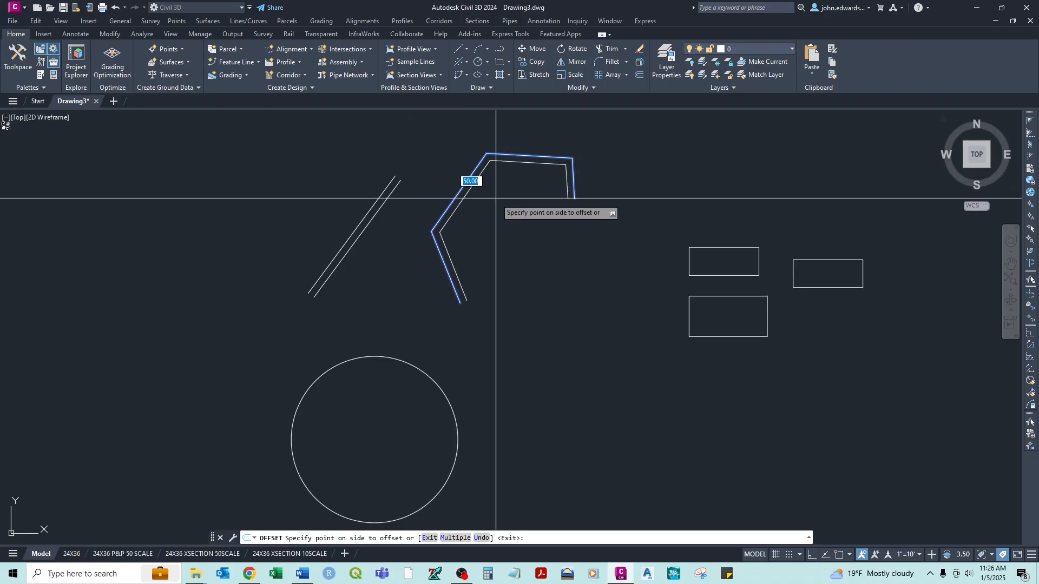
click(441, 146)
scroll(468, 201, up, 2)
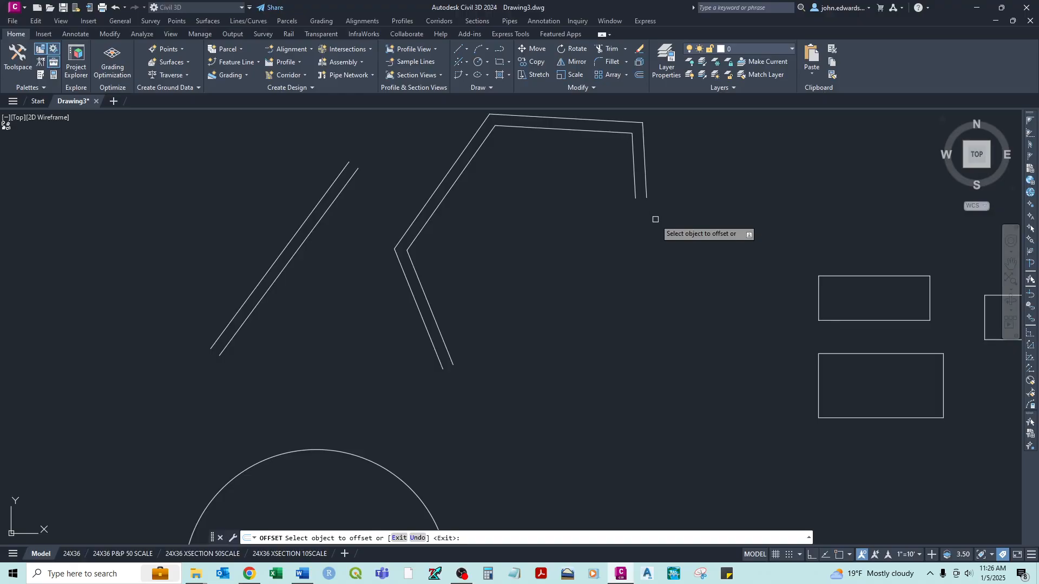
click(454, 184)
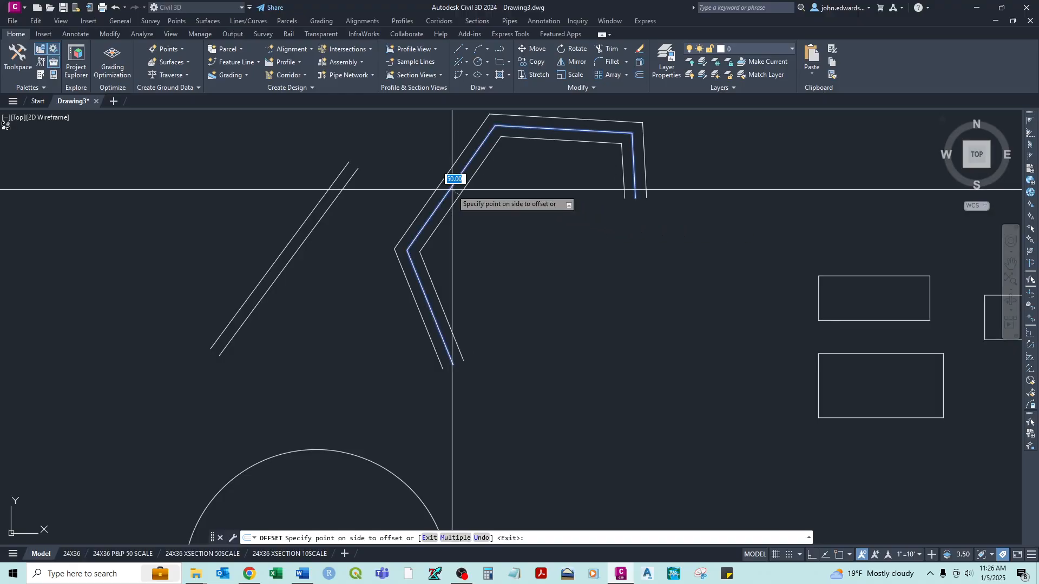
click(498, 206)
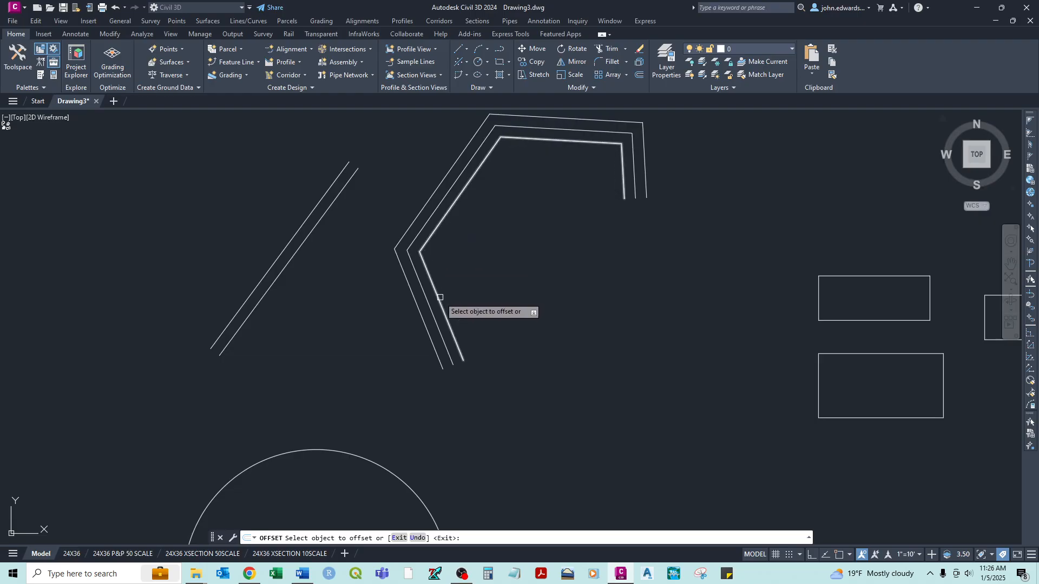
Offset the innermost polyline copy 50 units further inward nine times, using each new copy as the source
click(446, 215)
click(455, 216)
click(456, 216)
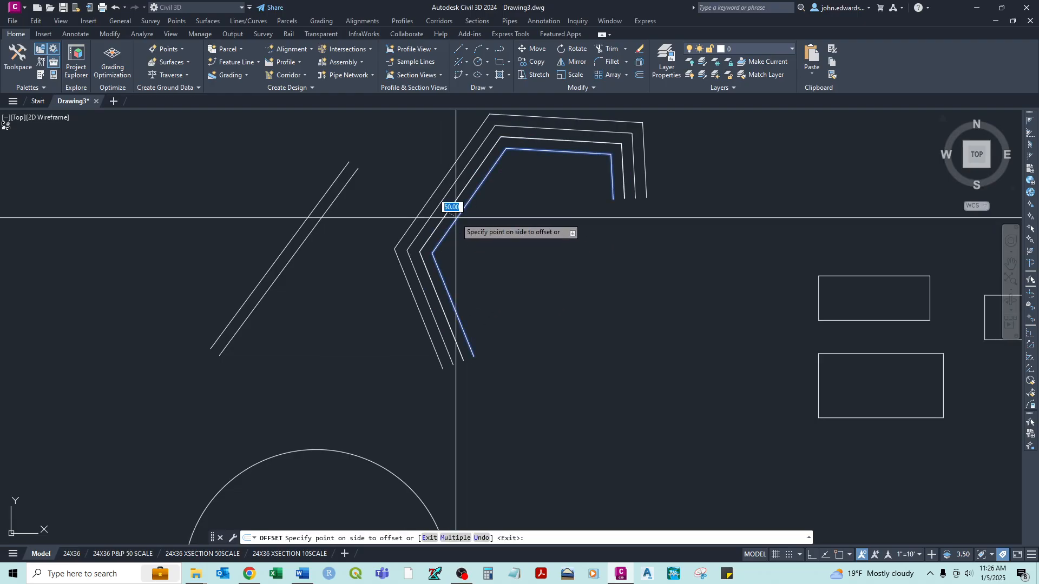
click(465, 224)
click(463, 226)
click(490, 243)
click(474, 233)
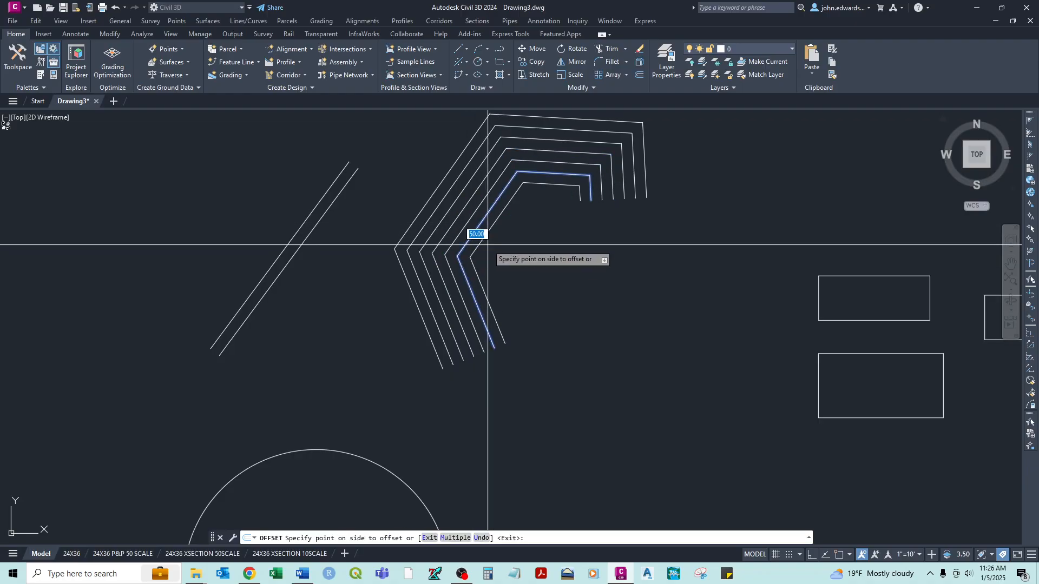
click(488, 245)
click(482, 239)
click(498, 246)
click(492, 244)
click(509, 248)
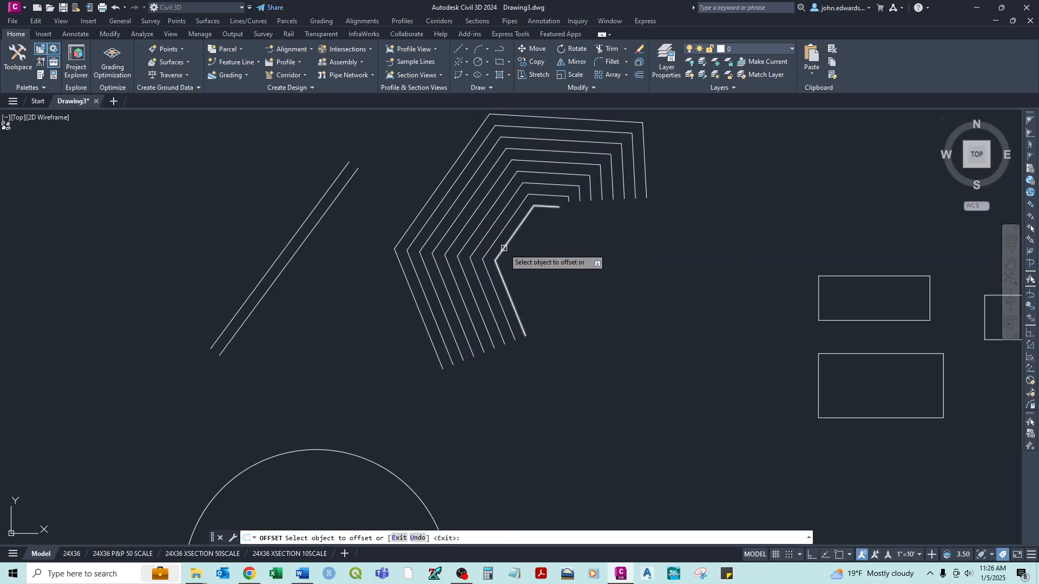
click(504, 247)
click(513, 250)
click(521, 251)
click(530, 253)
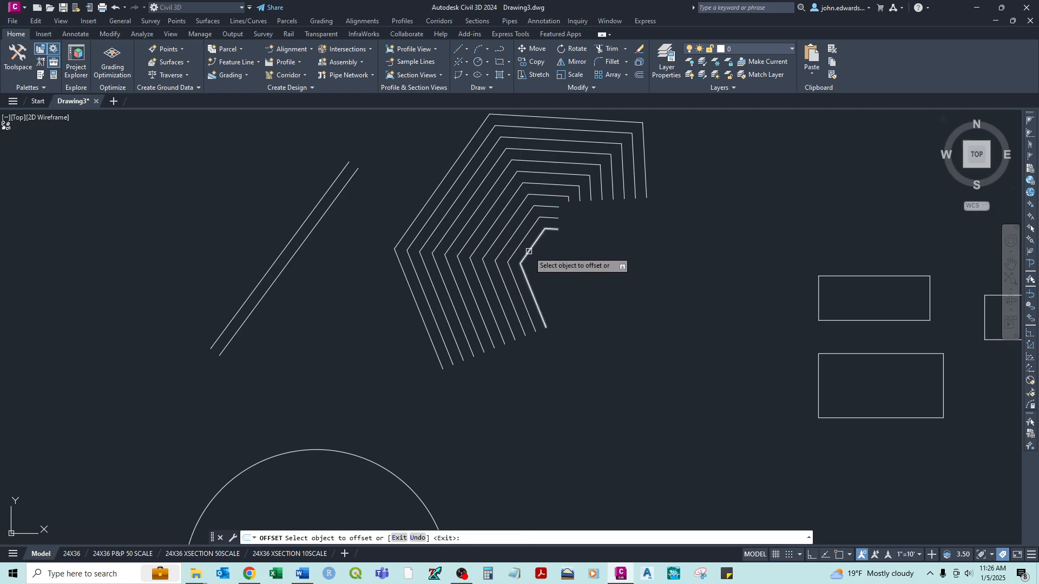
click(528, 252)
click(538, 254)
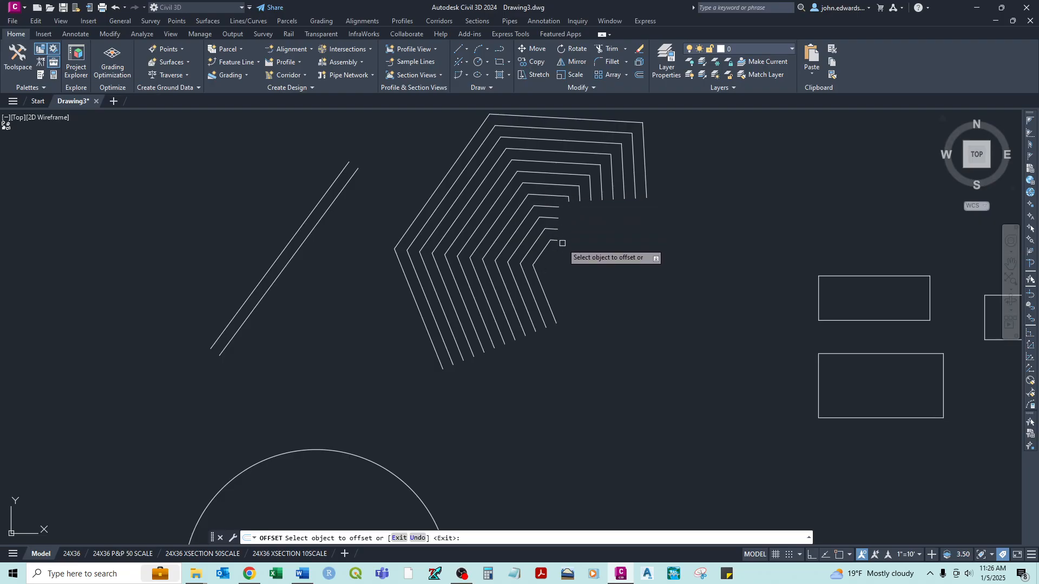
Offset the circle 50 units outward
scroll(567, 239, down, 2)
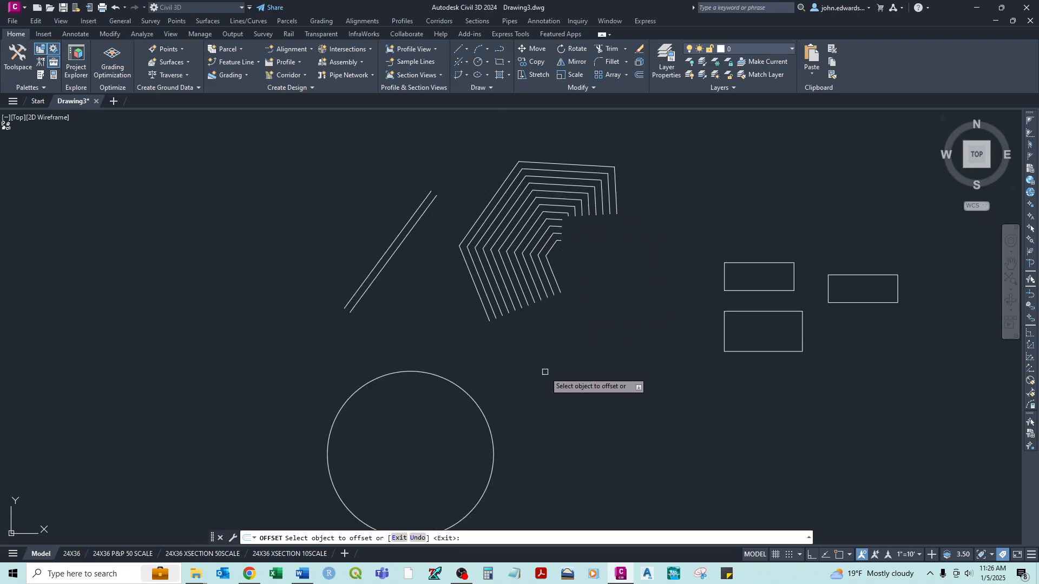
middle_drag(545, 371, 549, 216)
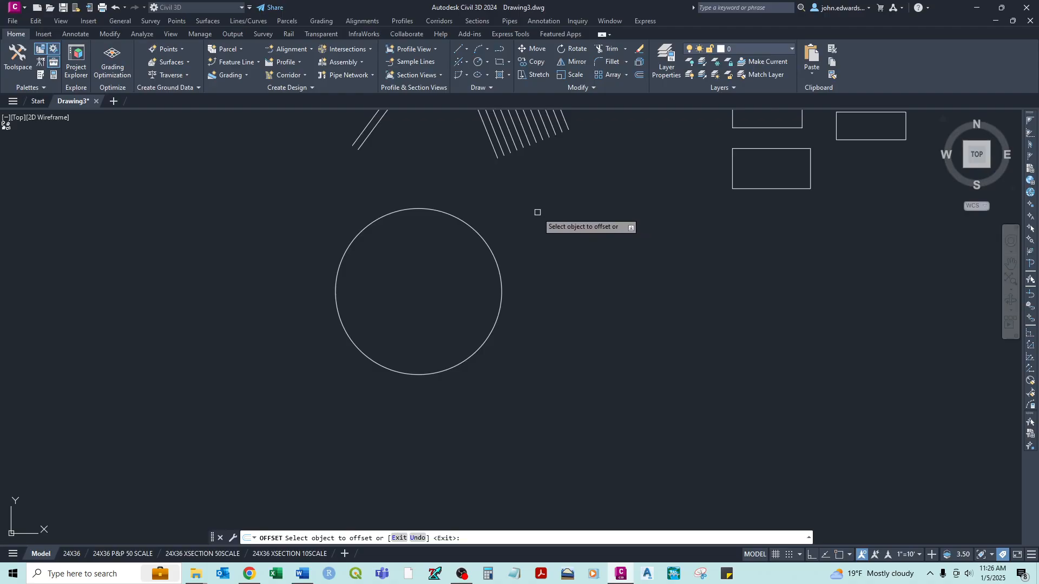
click(477, 227)
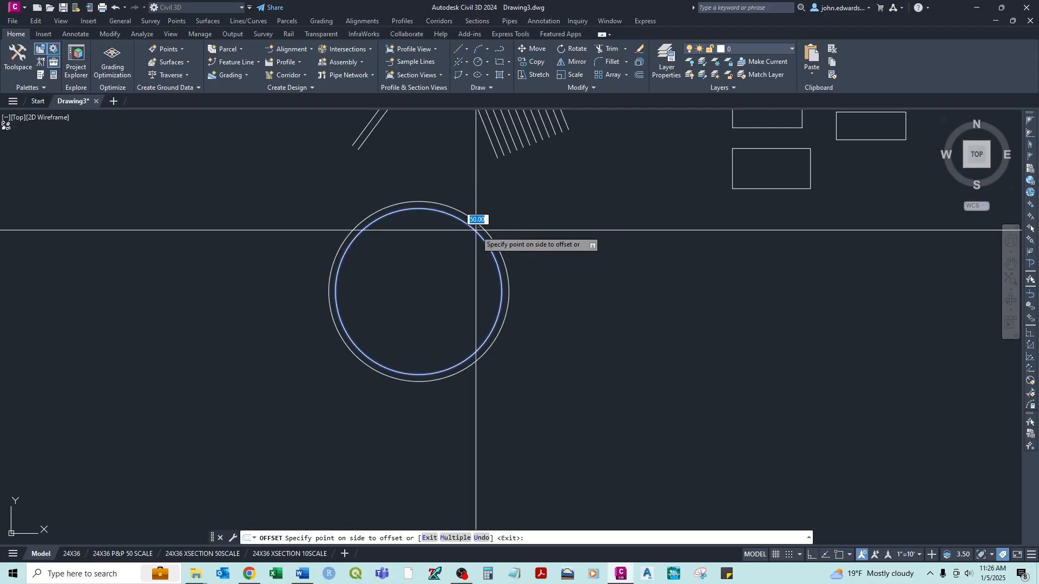
click(514, 194)
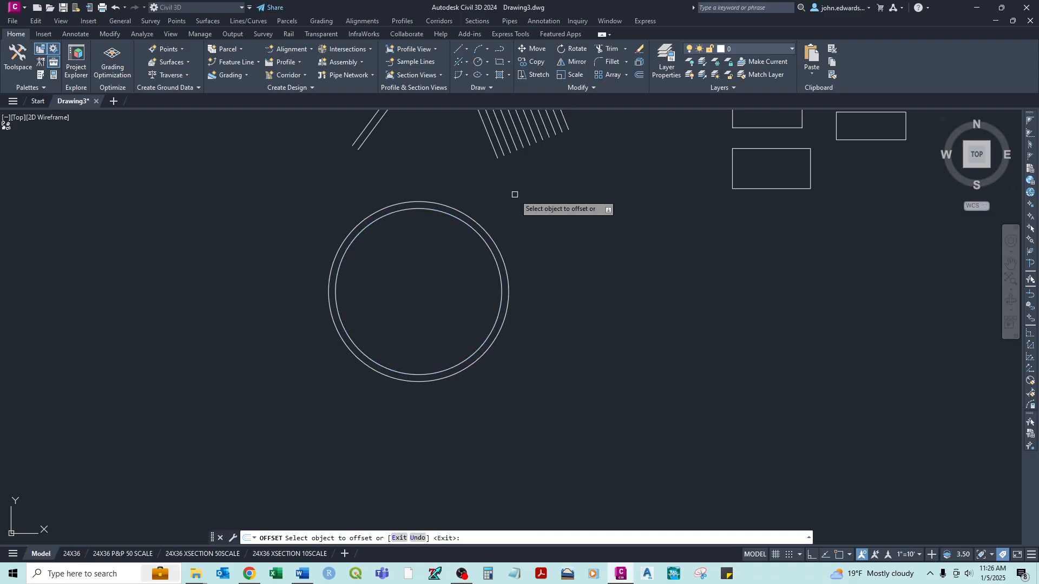
Offset the original circle 50 units inward six times in succession to build a set of concentric circles
click(471, 232)
click(456, 246)
click(398, 217)
click(445, 246)
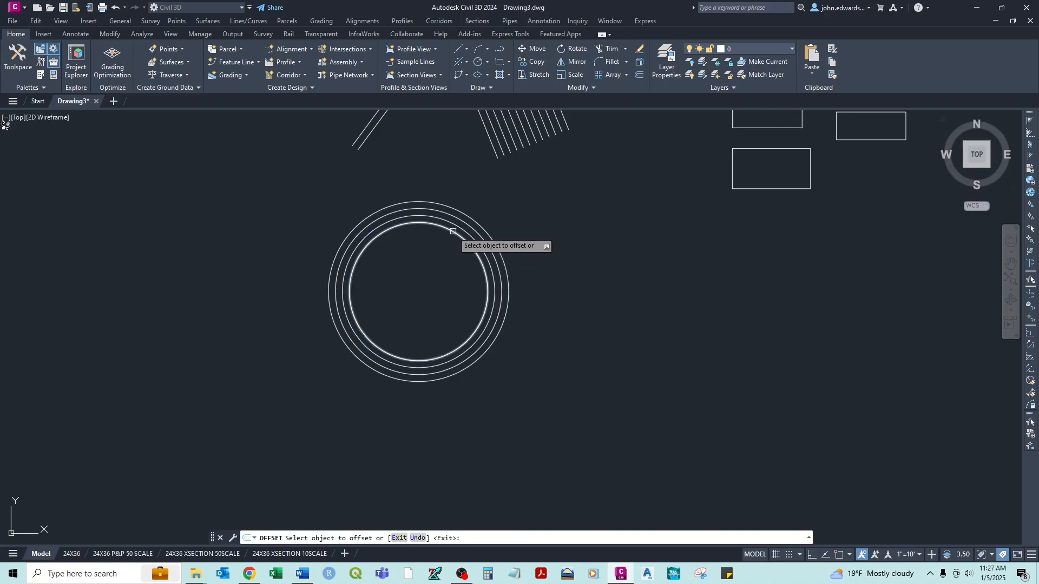
click(452, 231)
click(442, 247)
click(440, 242)
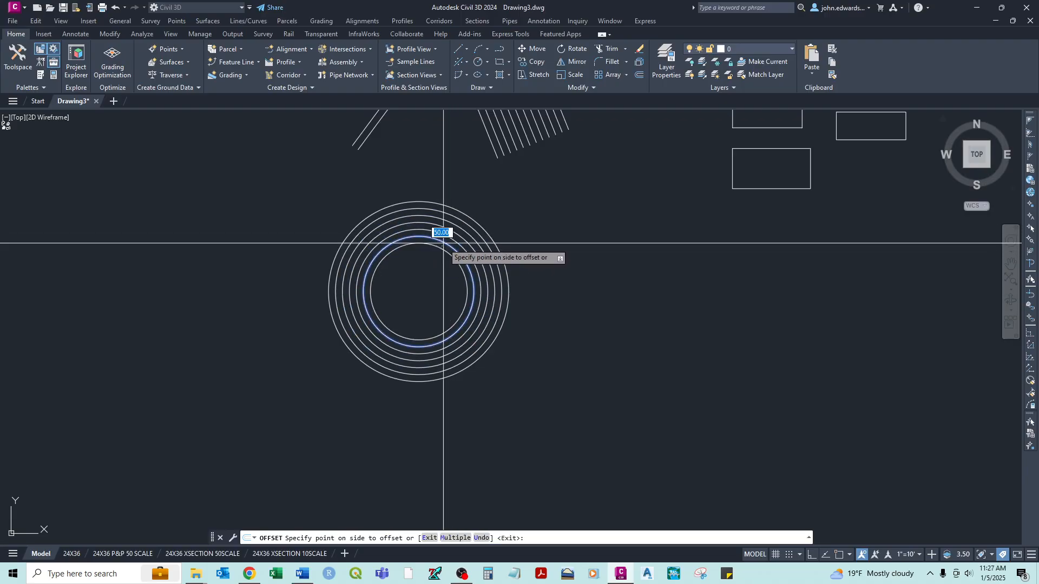
click(431, 258)
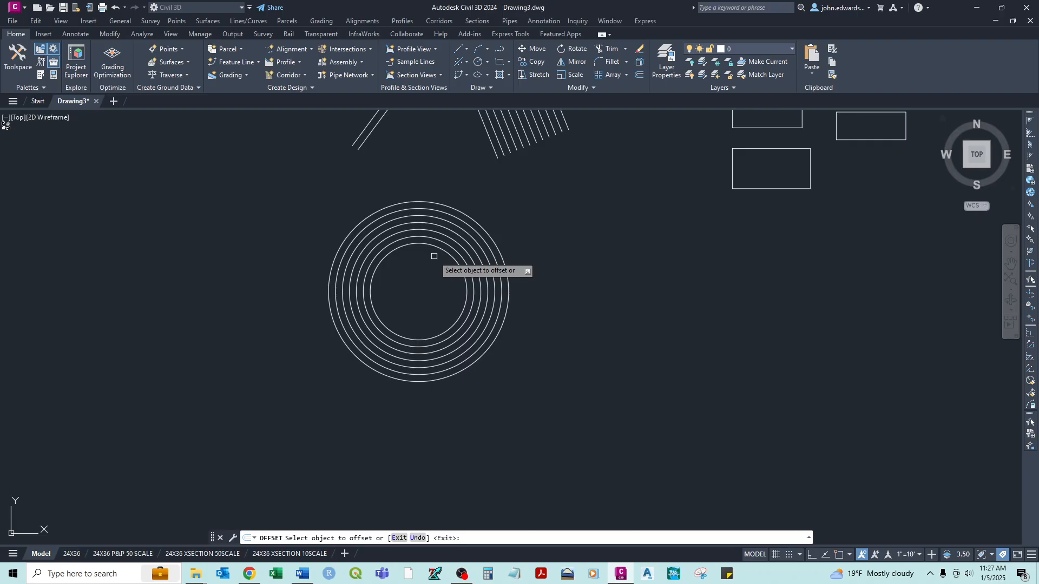
click(378, 270)
click(397, 276)
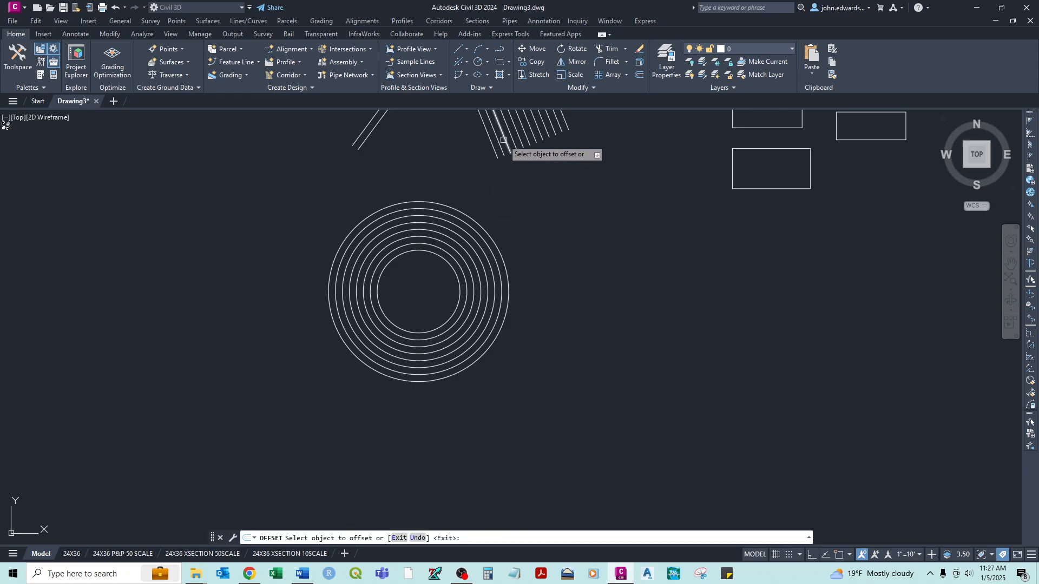
middle_drag(504, 138, 479, 207)
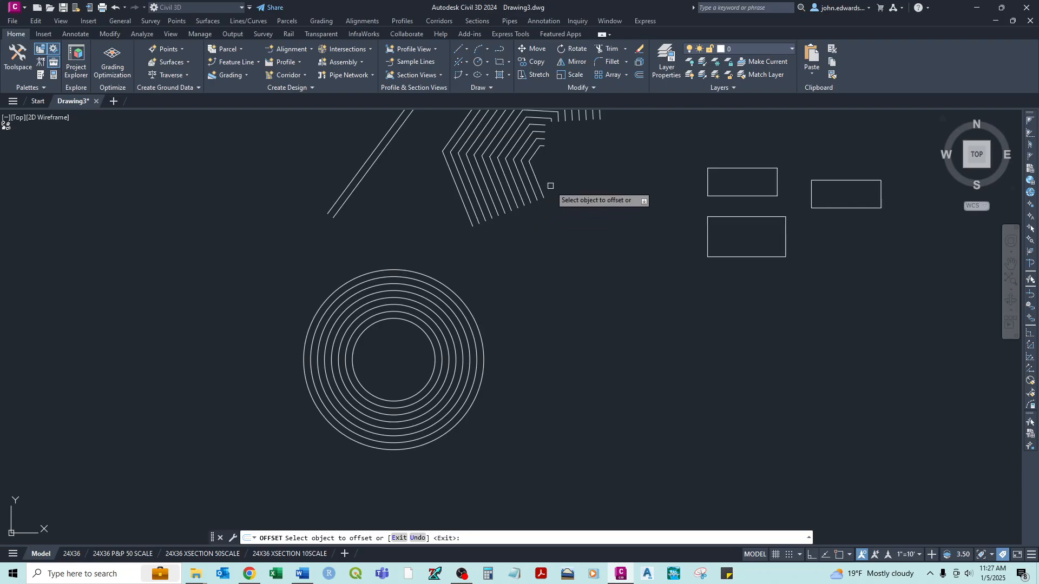
Offset the lower rectangle 50 units inward twice, using the new copy as the source for the second offset
middle_drag(551, 185, 355, 233)
scroll(531, 276, up, 4)
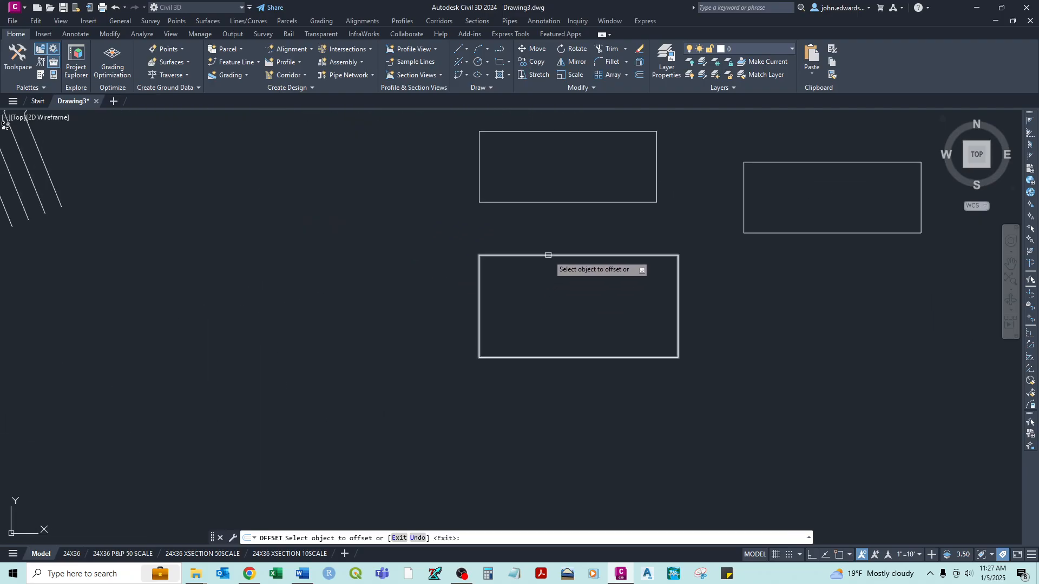
click(548, 255)
click(543, 285)
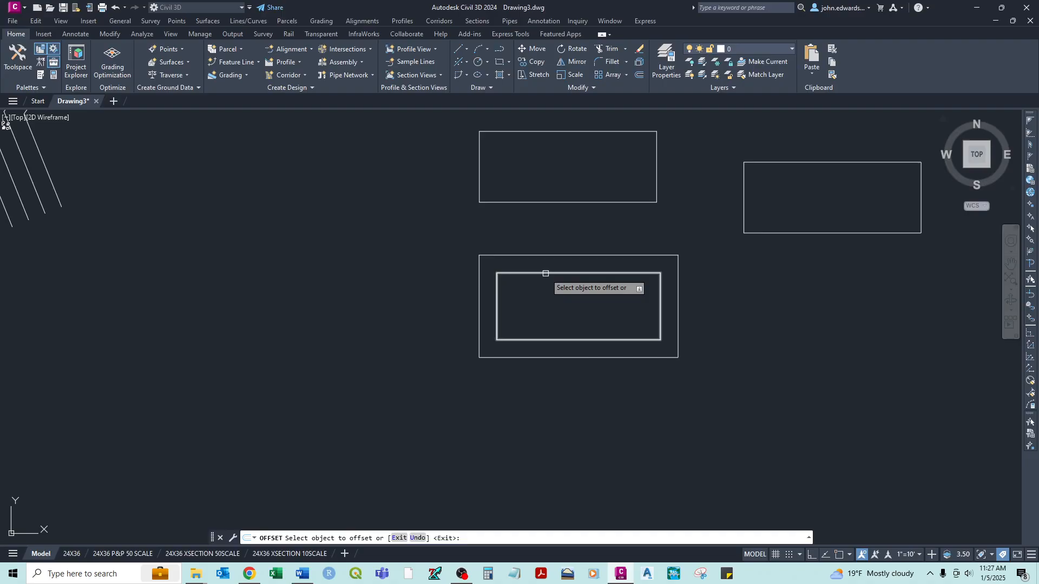
click(542, 273)
click(547, 303)
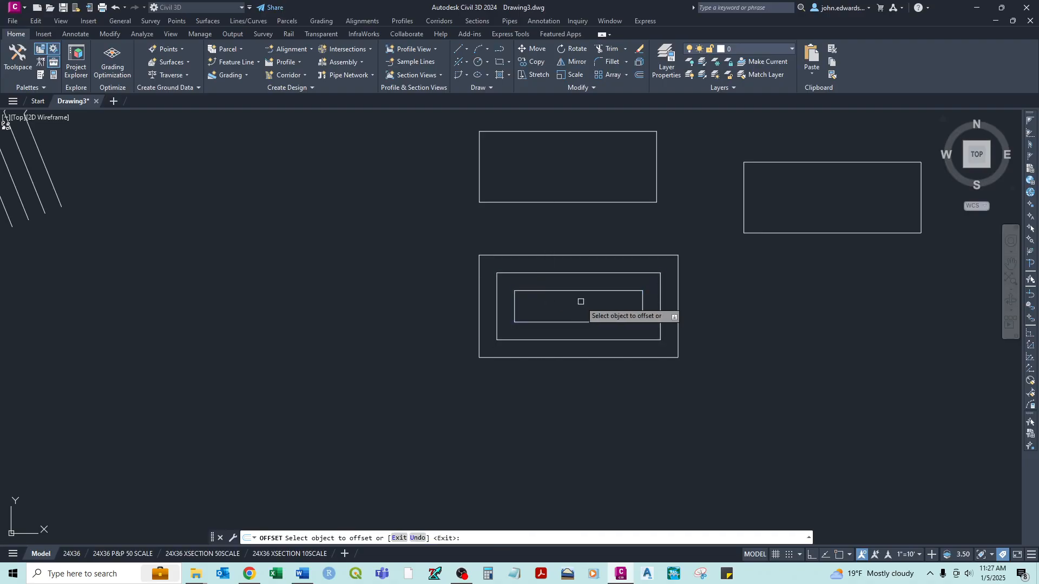
Try to offset the innermost rectangle another 50 units inward
scroll(580, 301, up, 4)
click(573, 272)
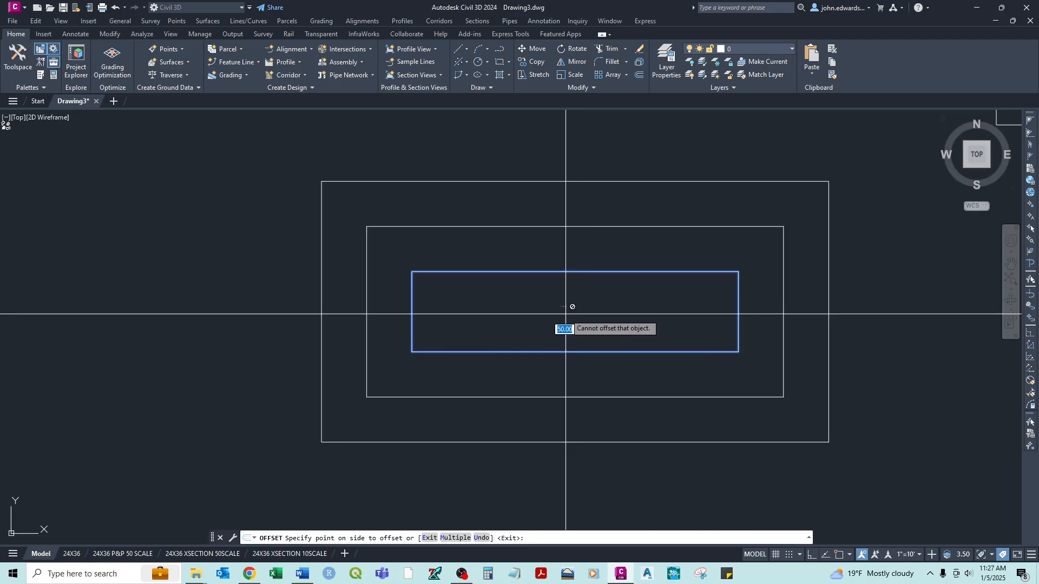
key(Escape)
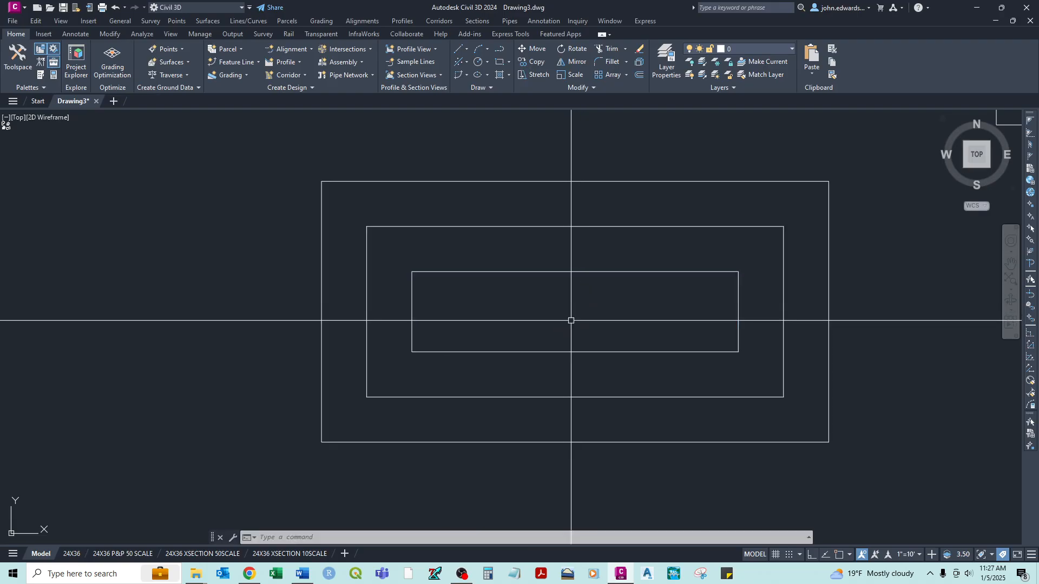
Delete the six intermediate concentric circles, keeping only the outermost and innermost ones
scroll(598, 314, down, 8)
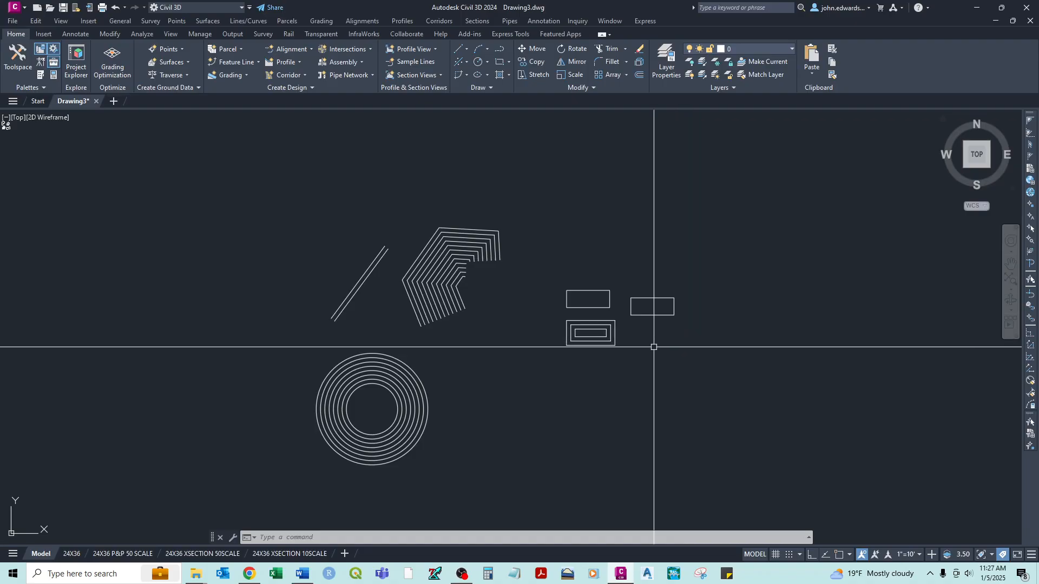
click(436, 358)
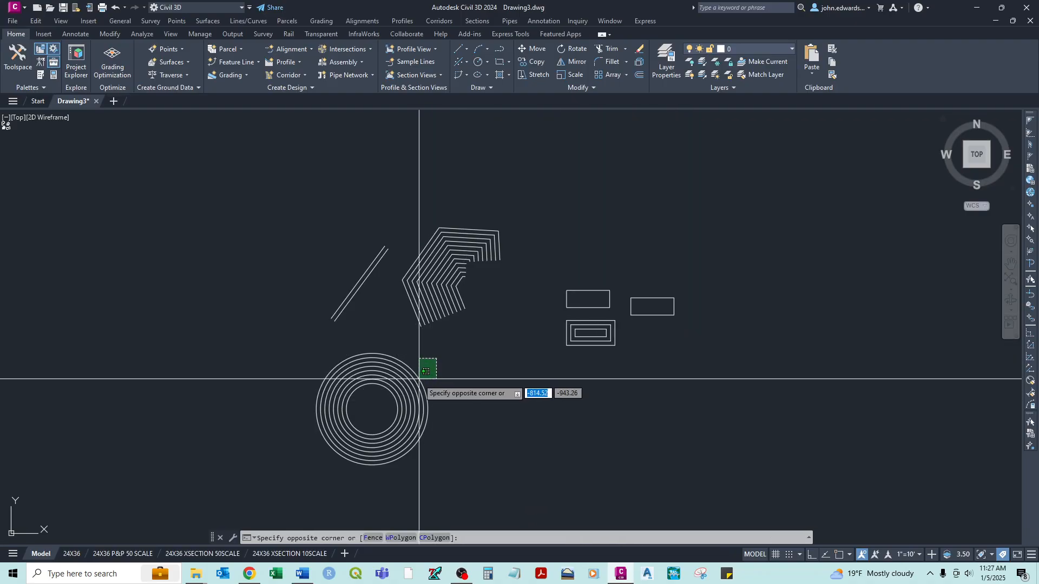
click(438, 375)
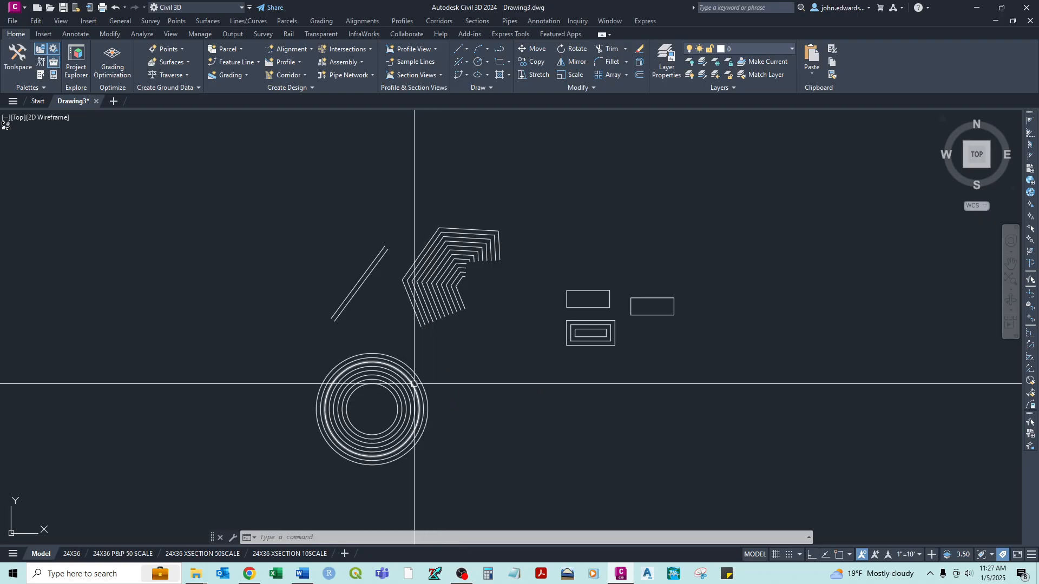
scroll(414, 383, up, 6)
click(414, 363)
click(332, 419)
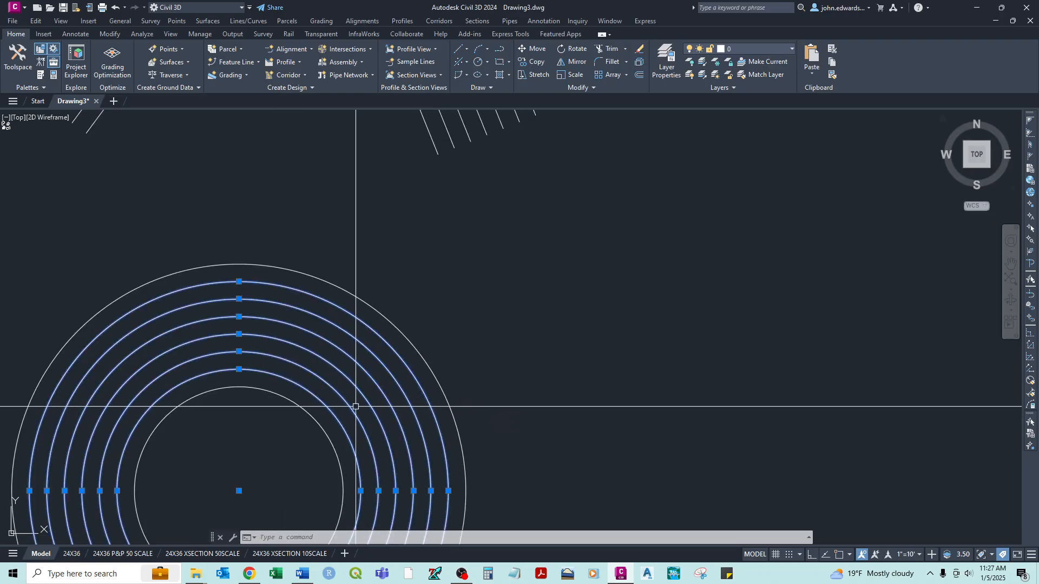
key(Delete)
scroll(355, 406, down, 6)
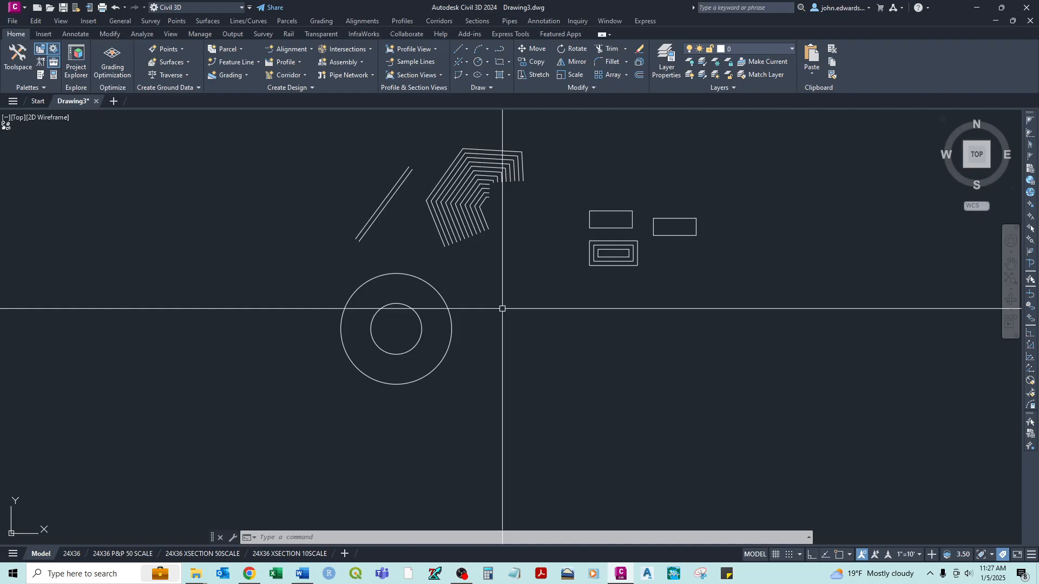
text(l)
key(Return)
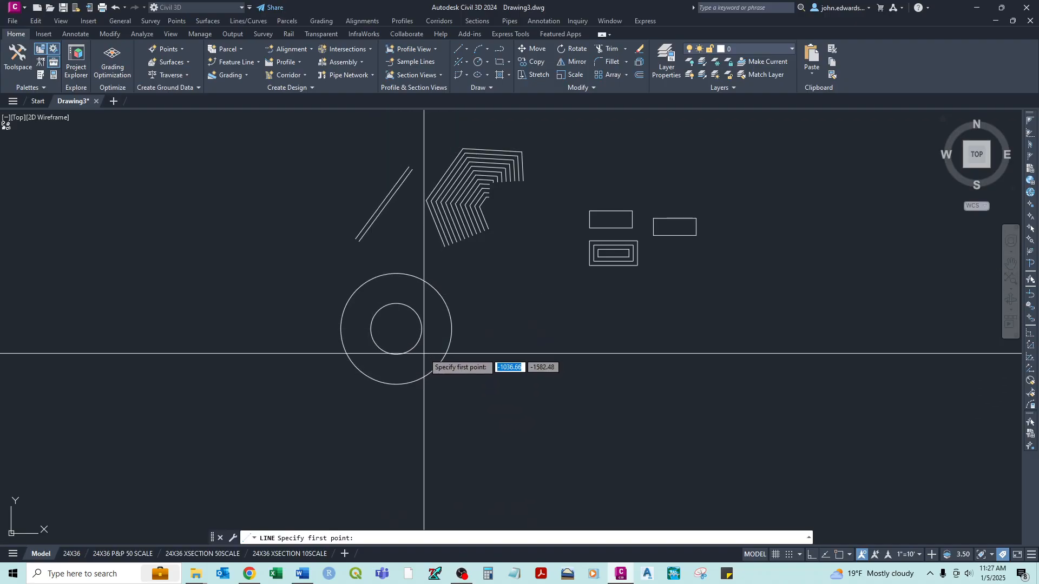
shift+right_click(485, 316)
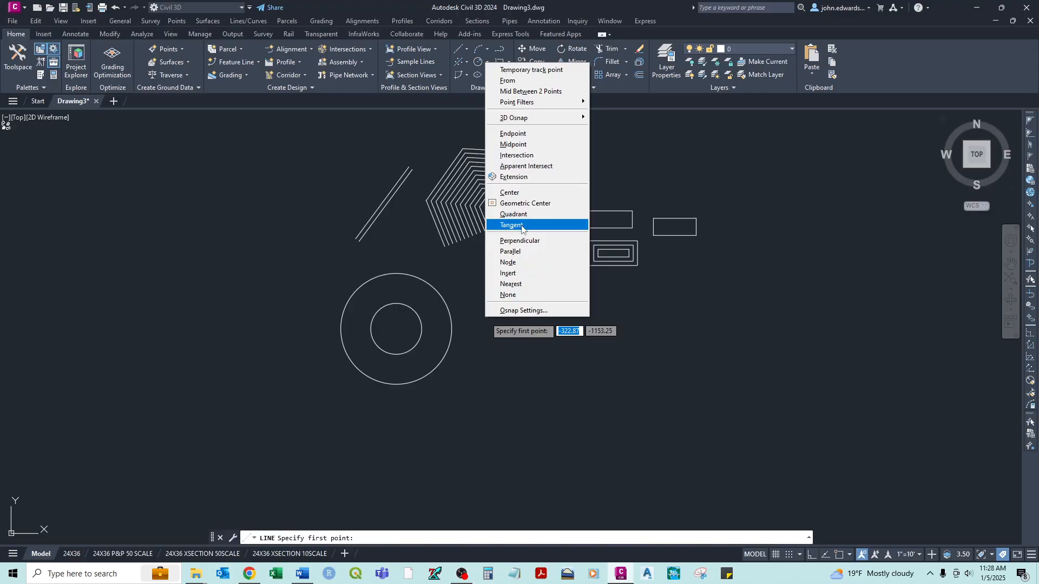
click(508, 194)
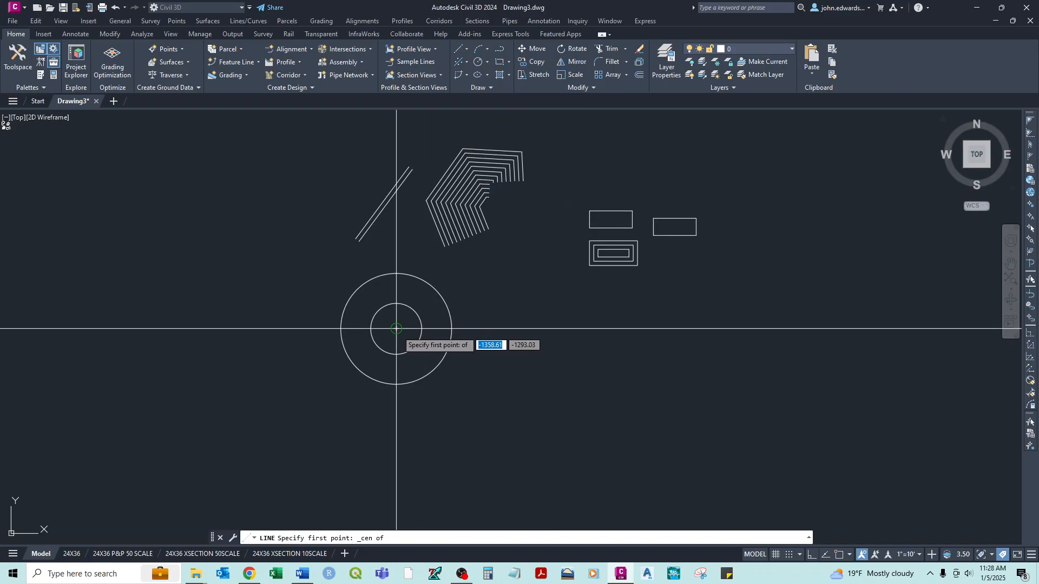
scroll(396, 329, up, 2)
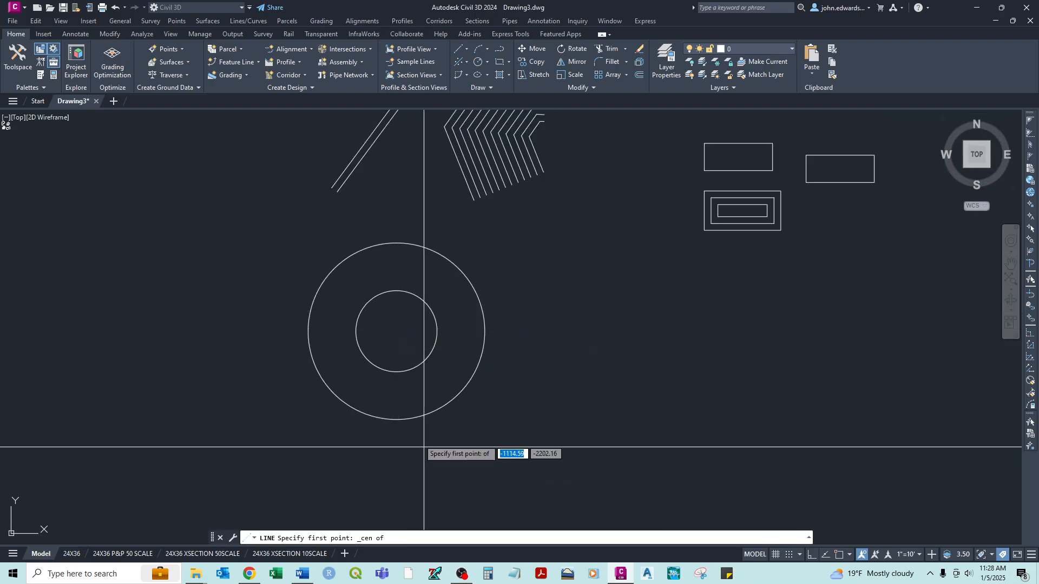
scroll(396, 331, up, 5)
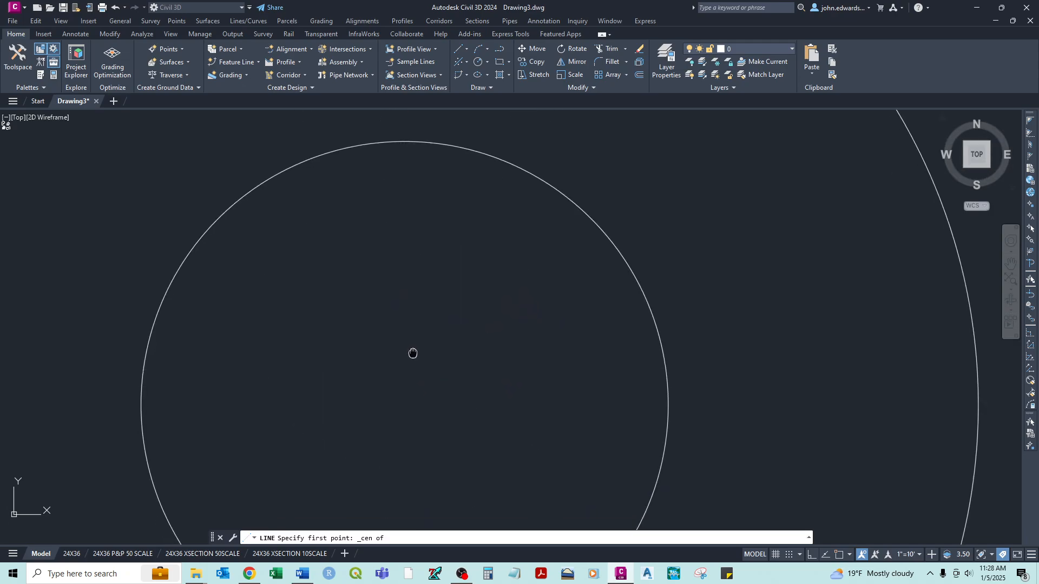
scroll(422, 254, down, 2)
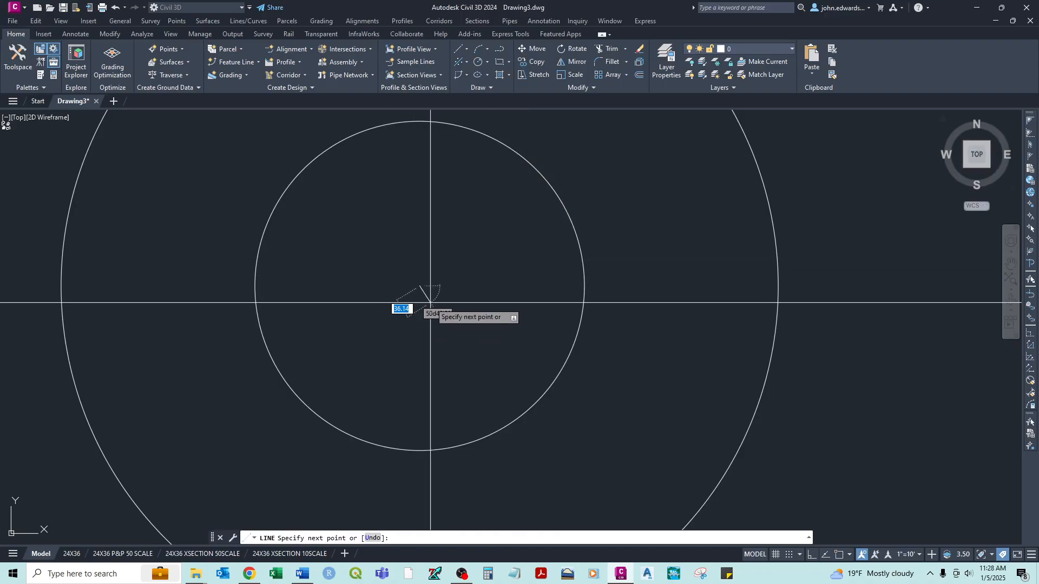
key(Escape)
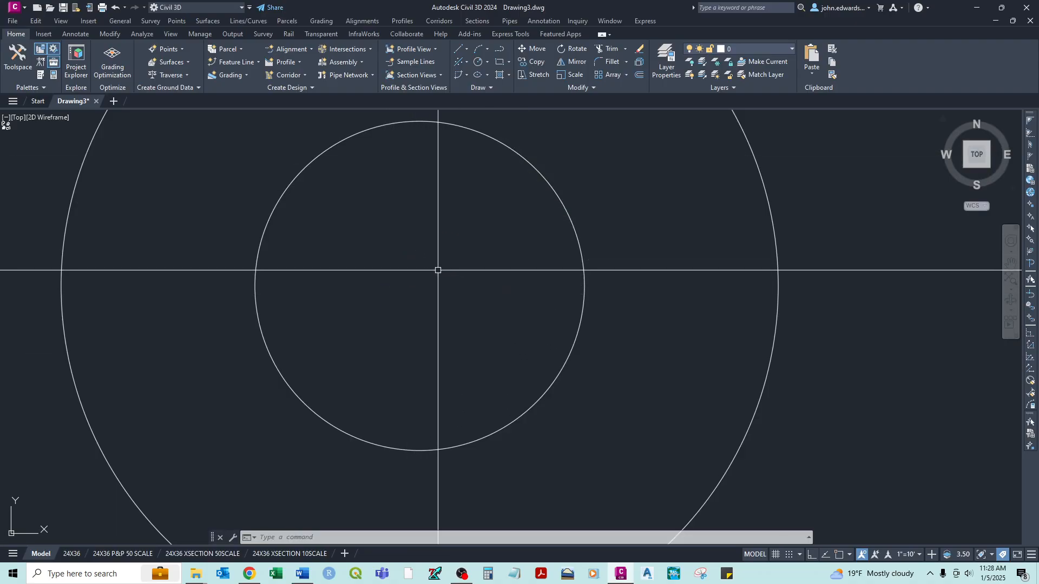
Draw a line from the circles' center to the top of the outer circle, using Center and Nearest object snaps
key(Return)
shift+right_click(401, 275)
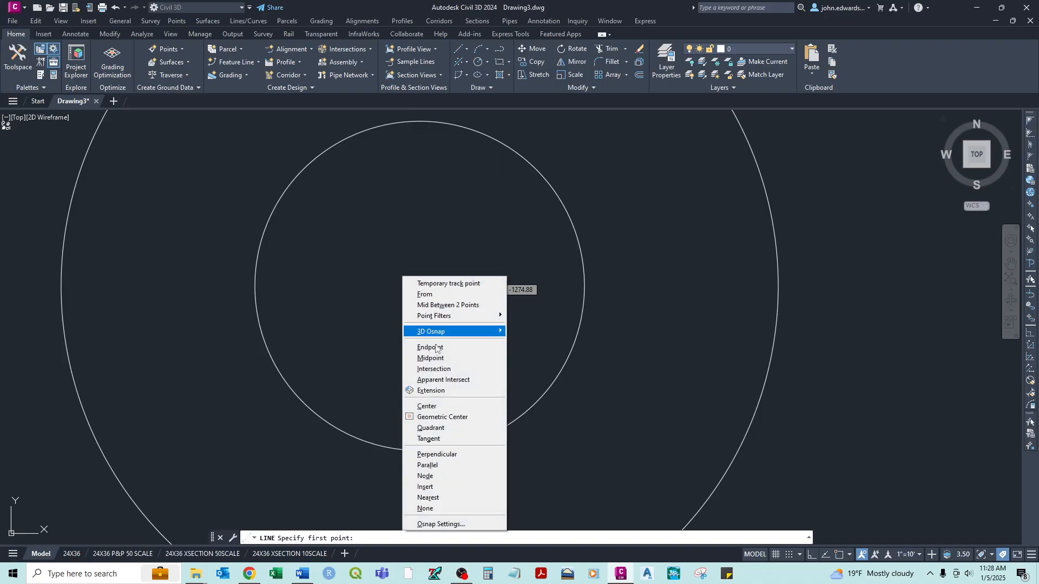
click(427, 406)
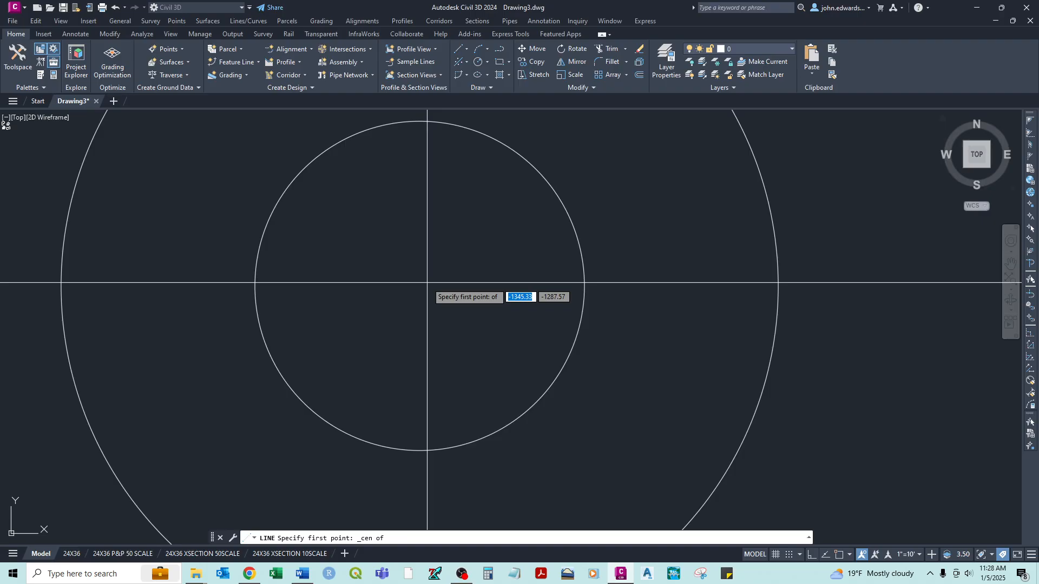
scroll(419, 168, down, 1)
scroll(498, 140, down, 3)
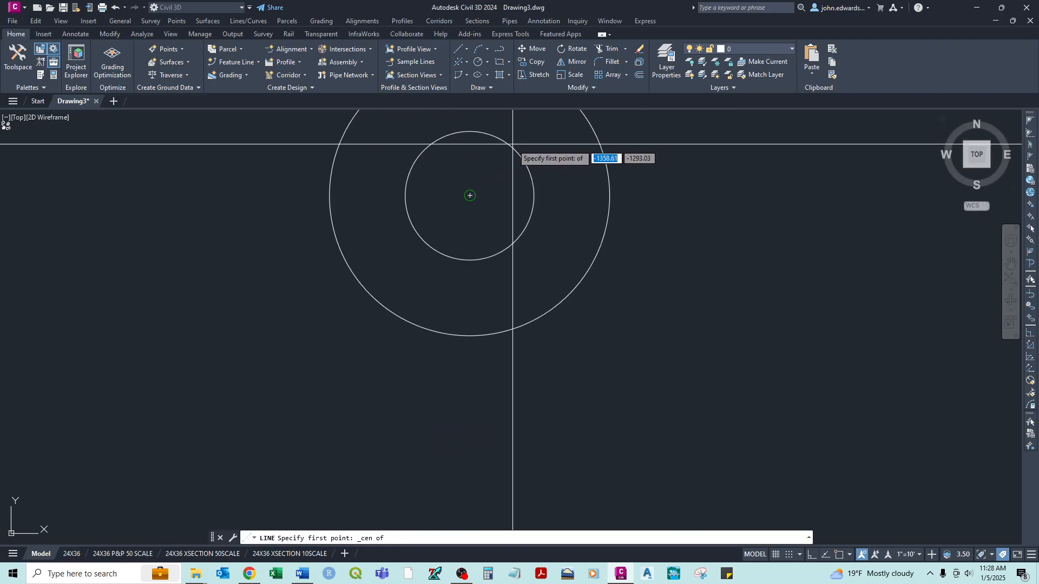
middle_drag(512, 144, 482, 220)
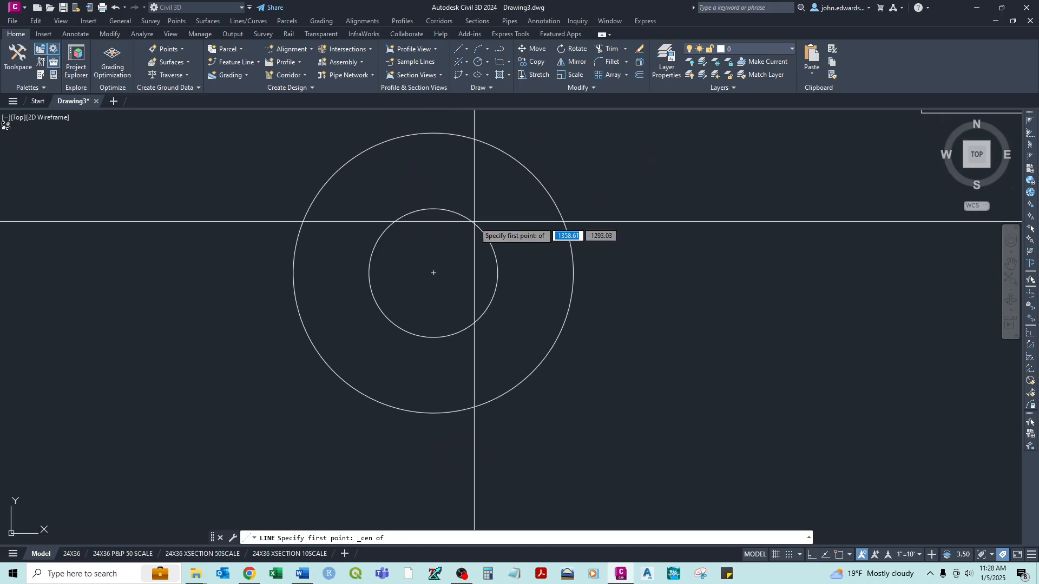
click(433, 272)
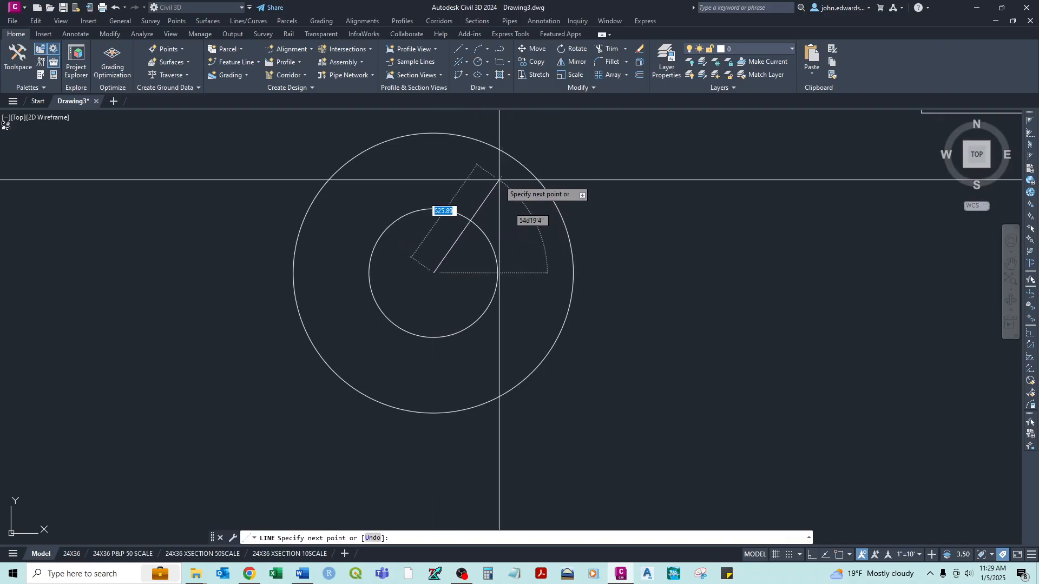
shift+right_click(574, 292)
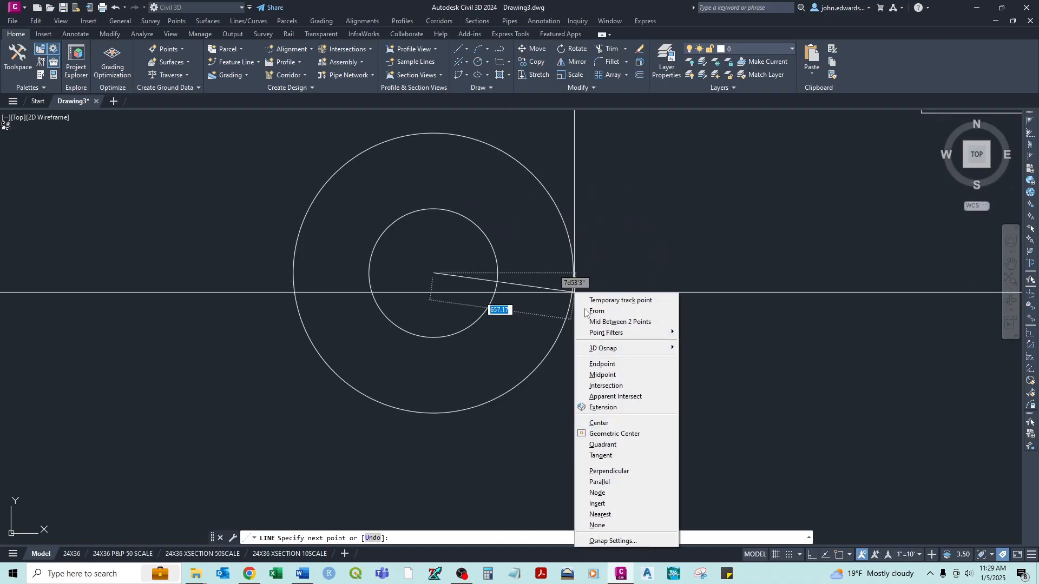
click(606, 516)
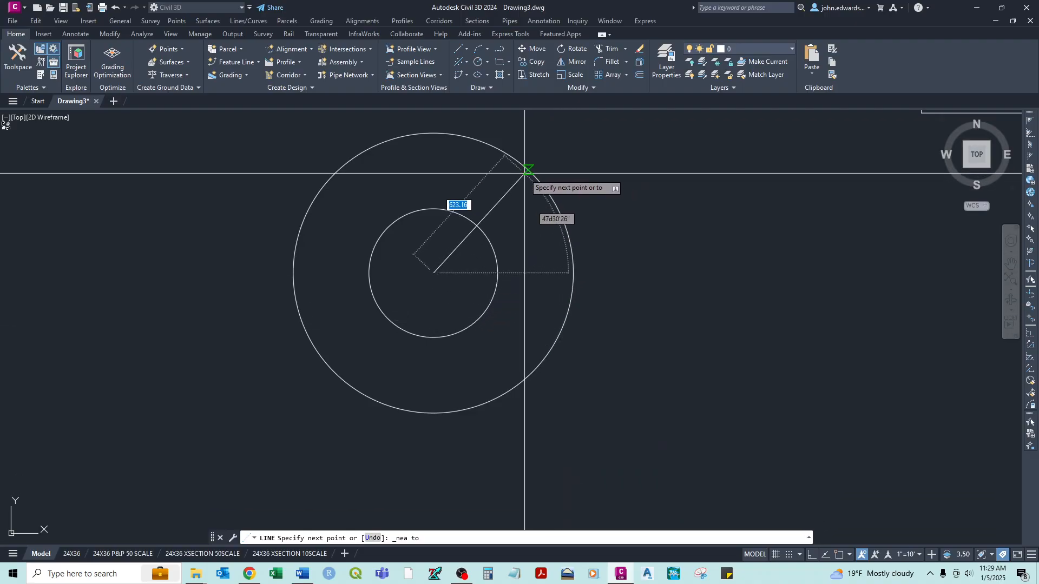
click(433, 134)
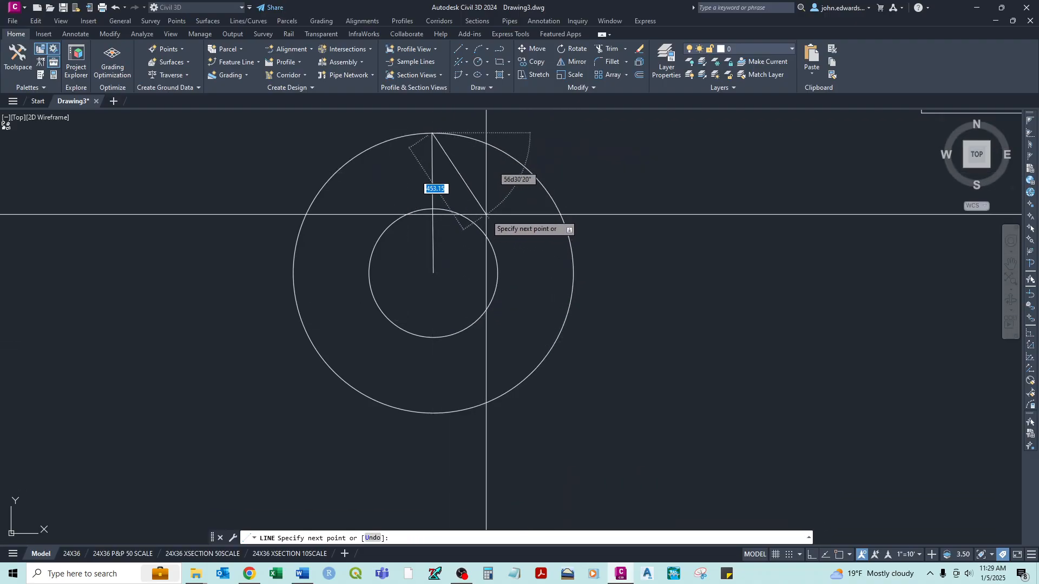
key(Return)
Draw a horizontal line from the circles' center to the right side of the outer circle, using Center and Perpendicular object snaps
right_click(462, 246)
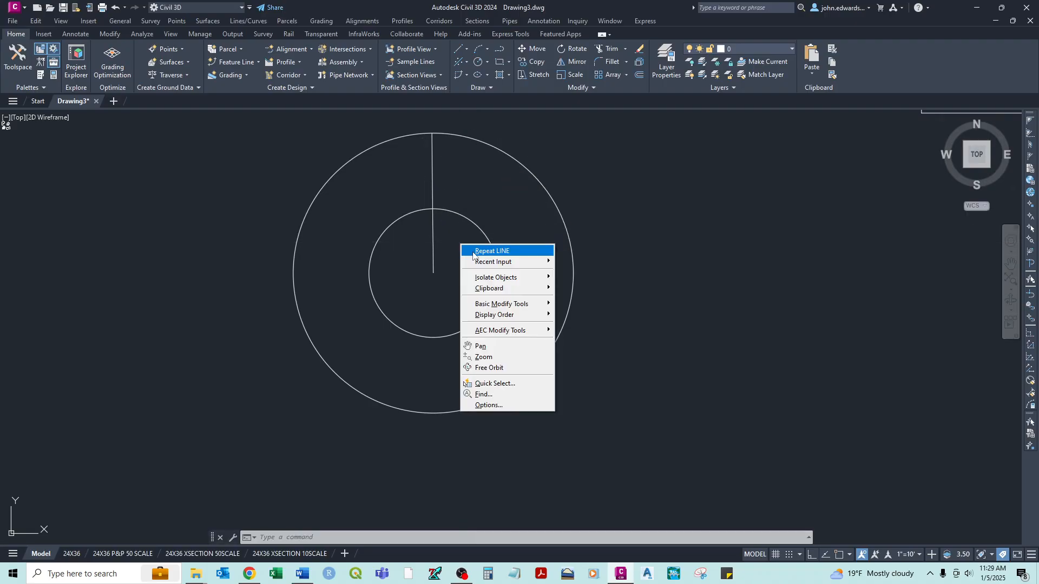
click(474, 252)
shift+right_click(440, 281)
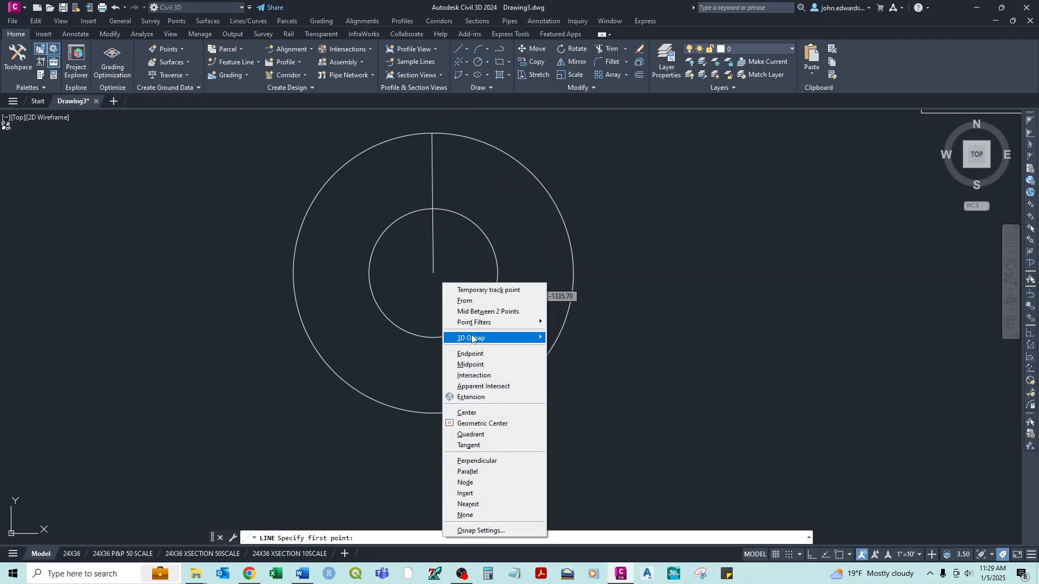
click(469, 413)
click(433, 276)
shift+right_click(504, 279)
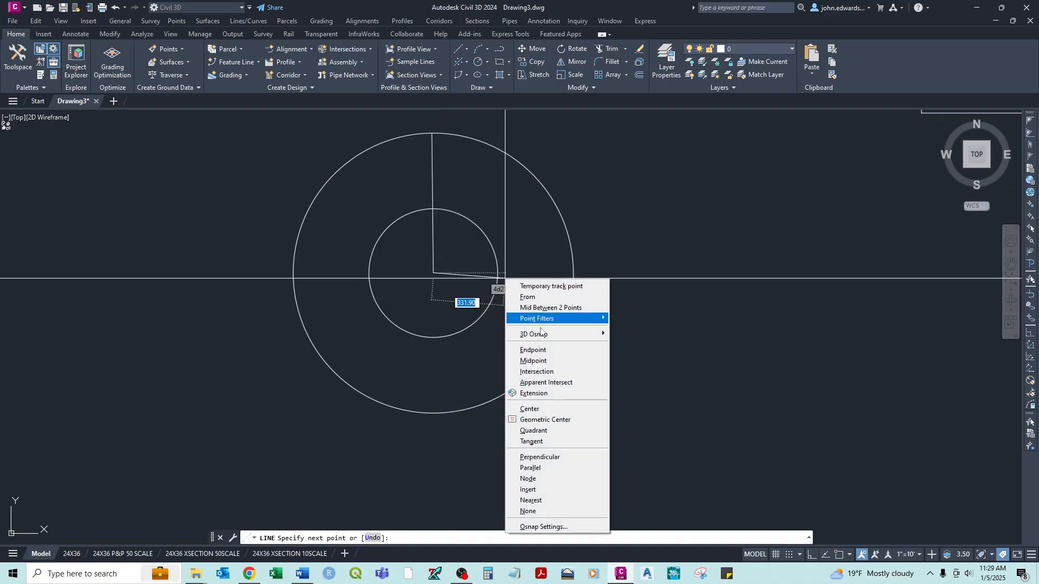
click(541, 457)
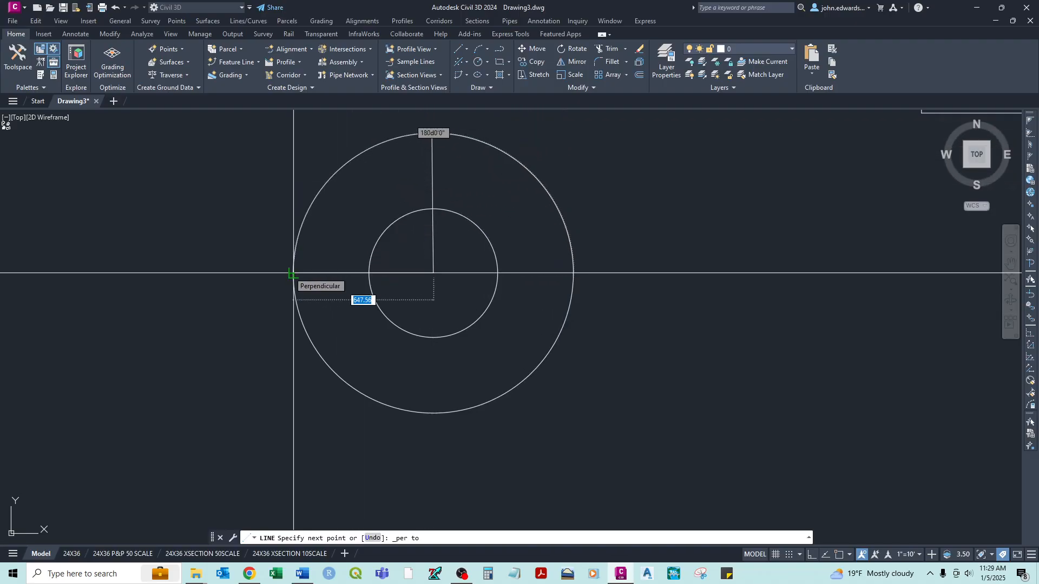
click(576, 277)
right_click(578, 280)
click(607, 287)
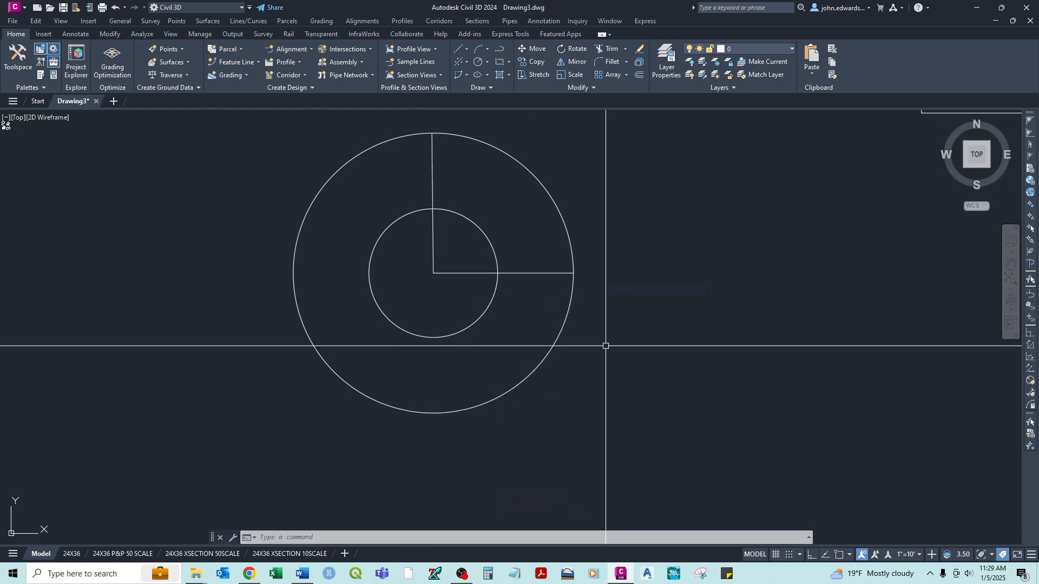
Draw a line from below and left of the circles to the outer circle's top quadrant, using the Quadrant object snap
scroll(607, 278, down, 2)
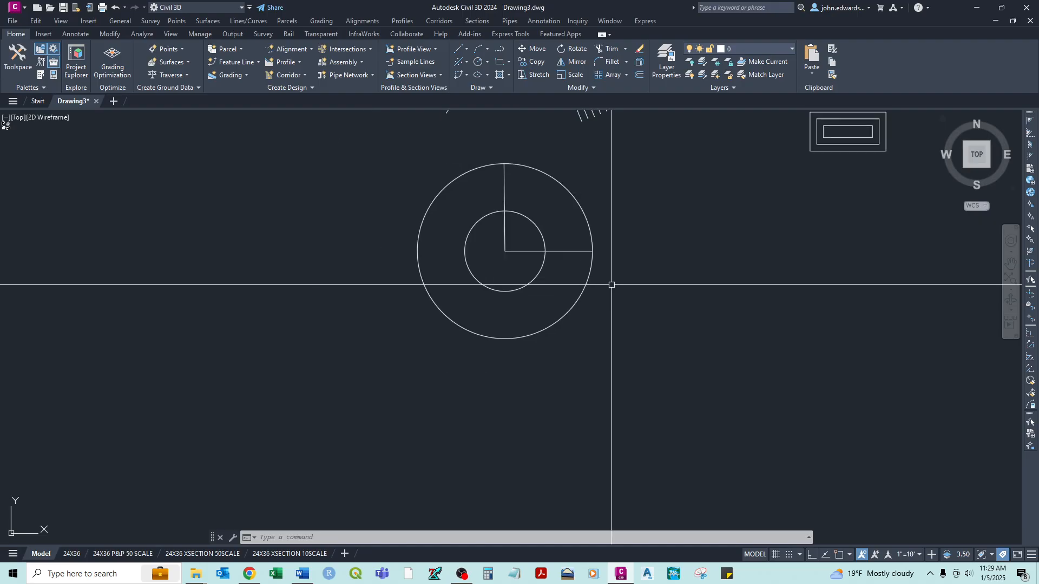
right_click(533, 242)
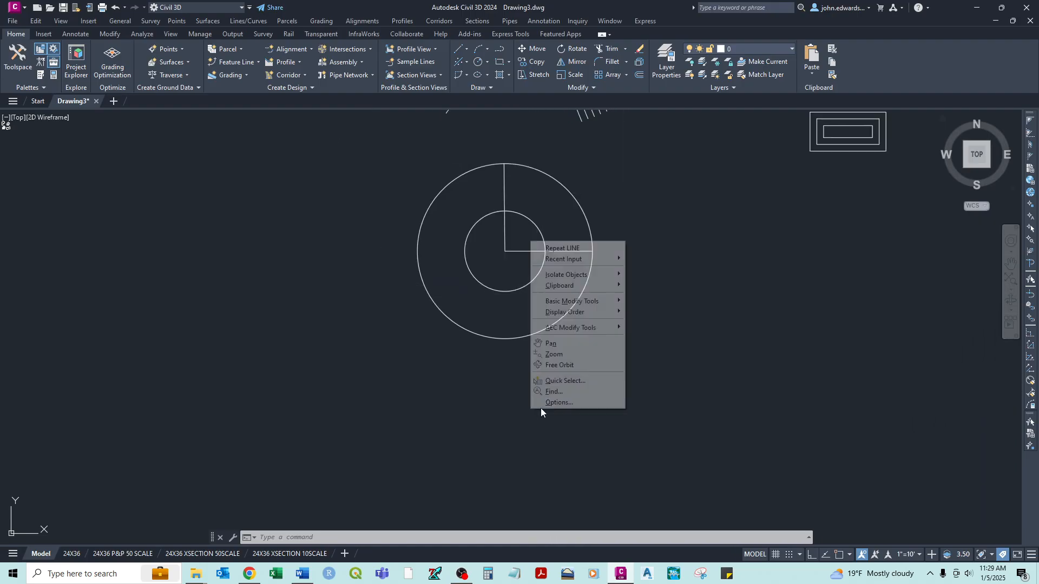
click(541, 248)
click(315, 494)
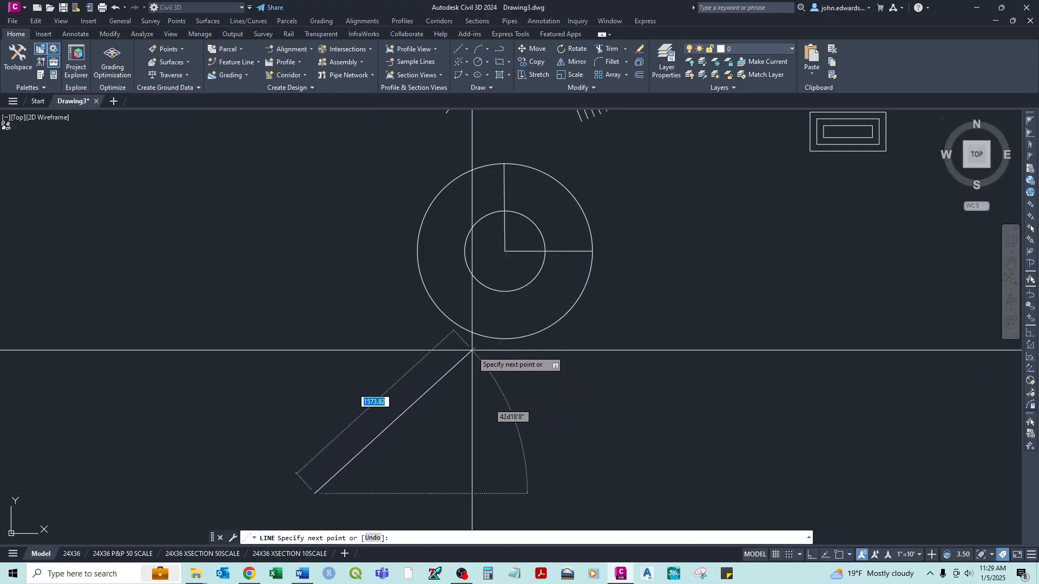
shift+right_click(500, 372)
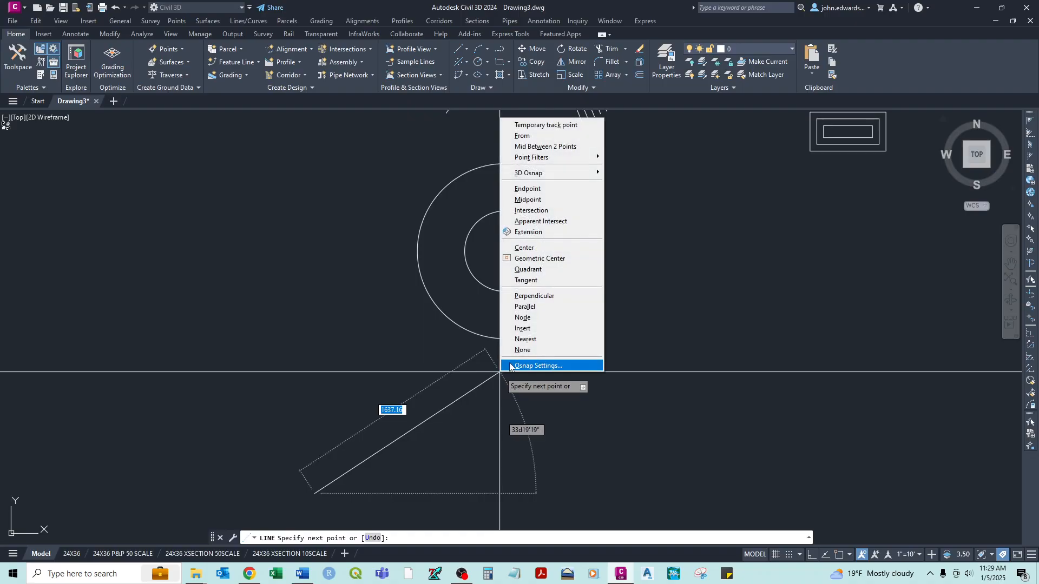
click(531, 270)
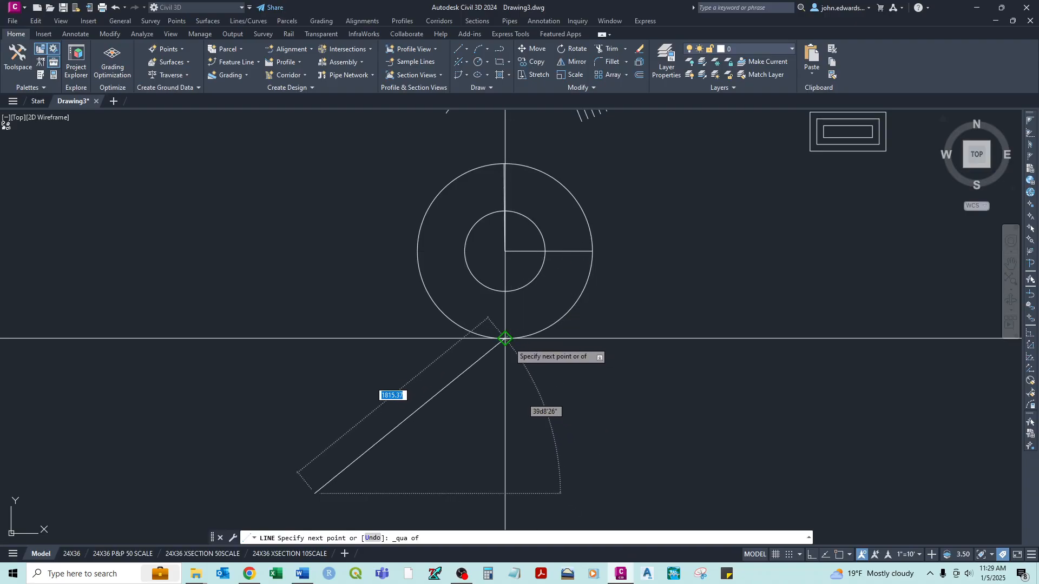
click(505, 163)
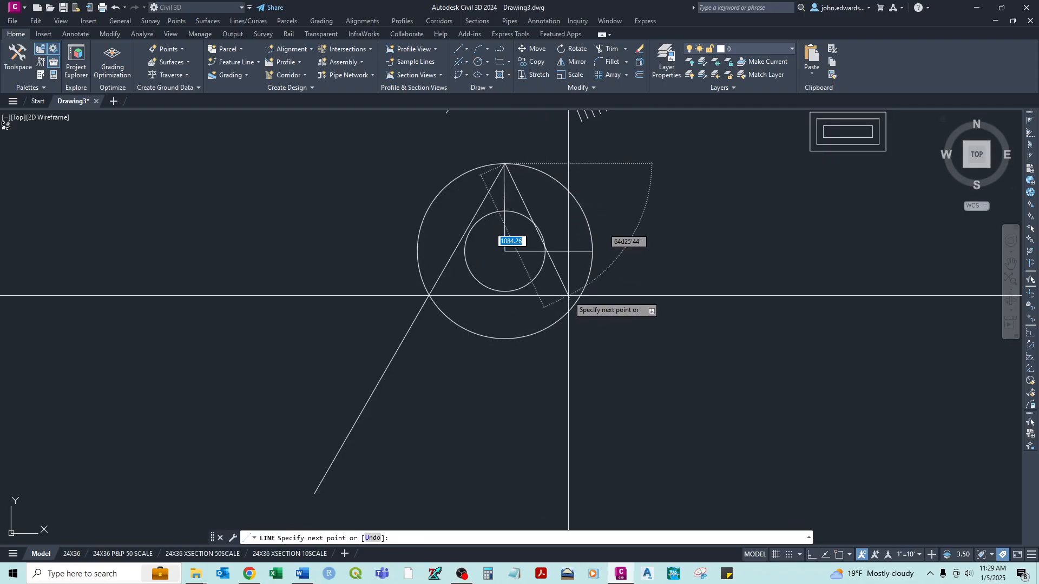
key(Escape)
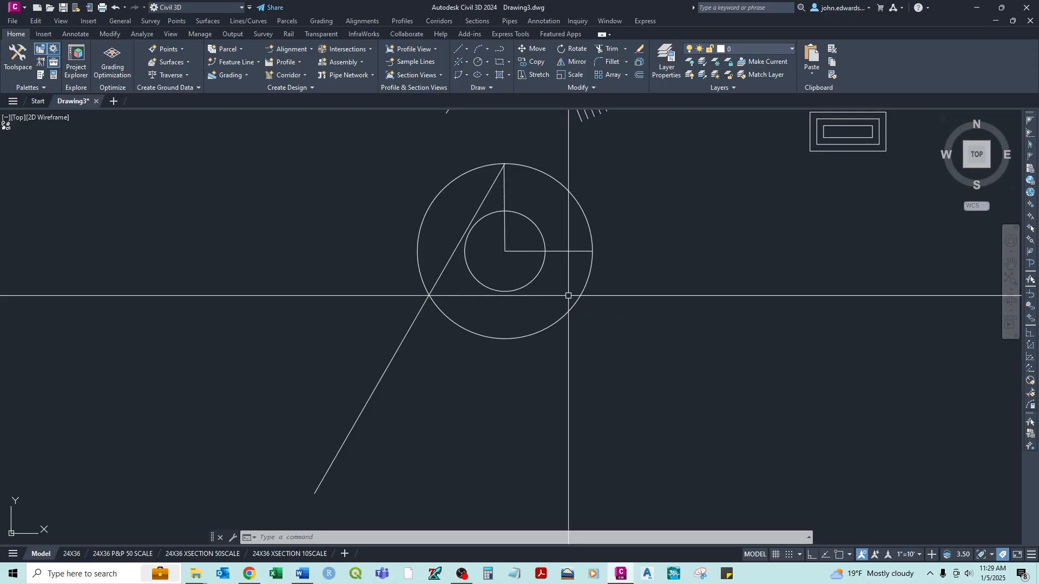
Stretch the new line's upper endpoint onto the outer circle's left side, using the Tangent object snap
click(393, 361)
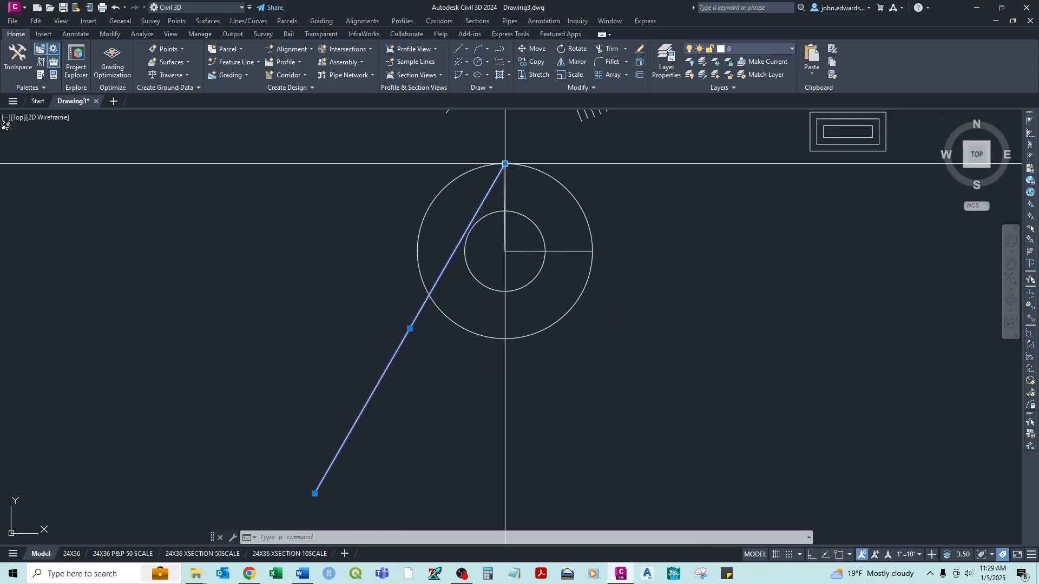
click(506, 163)
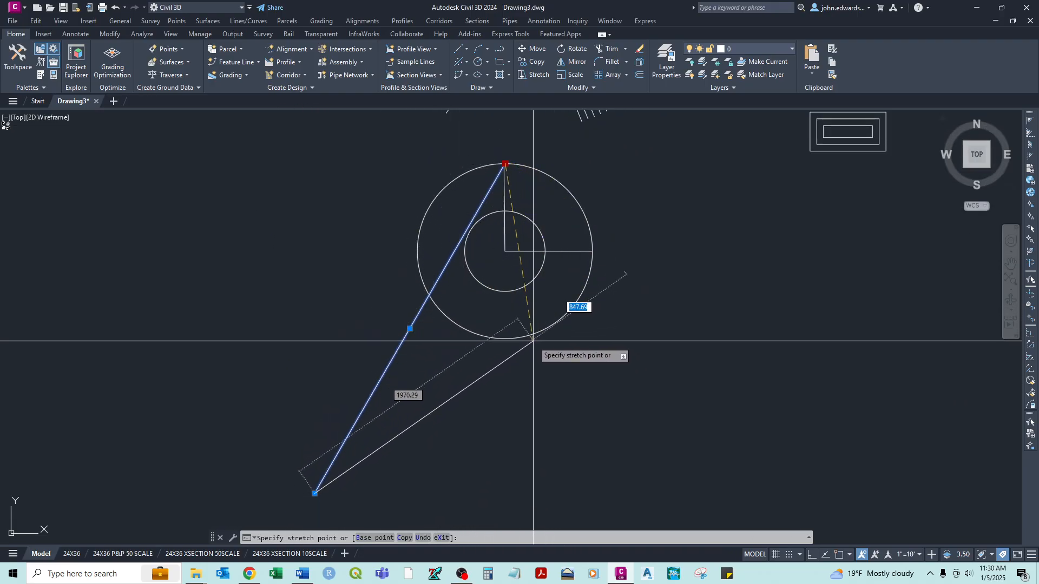
shift+right_click(537, 346)
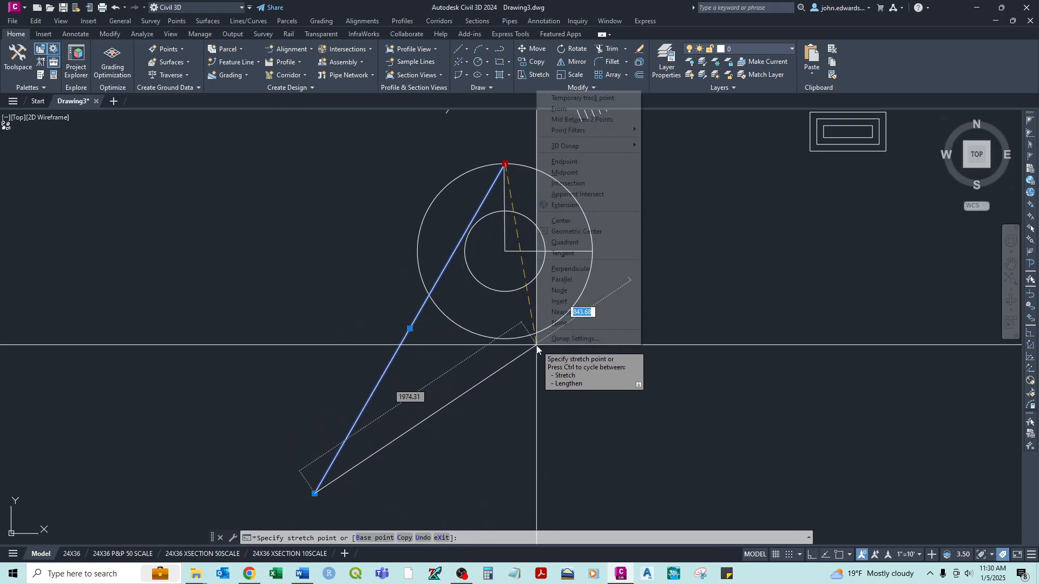
click(557, 253)
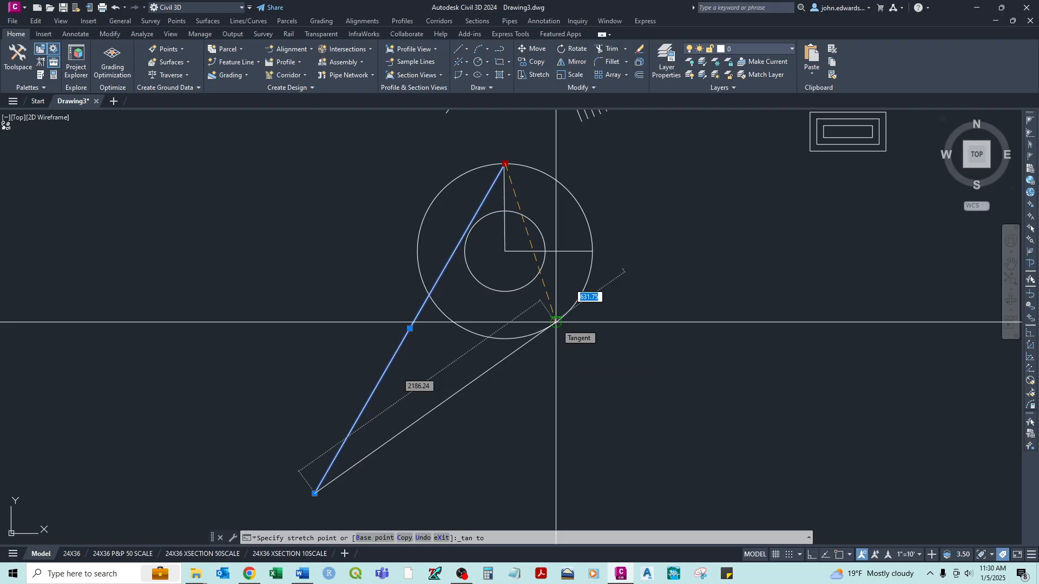
click(424, 218)
key(Escape)
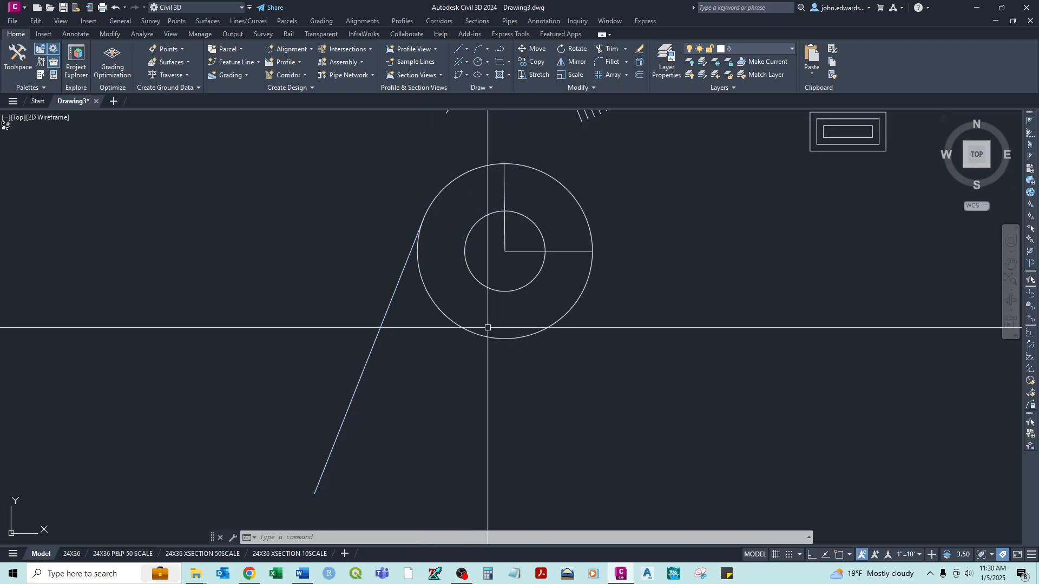
Draw a line from the lower right of the circles to the outer circle's upper right side, using the Tangent object snap
key(Return)
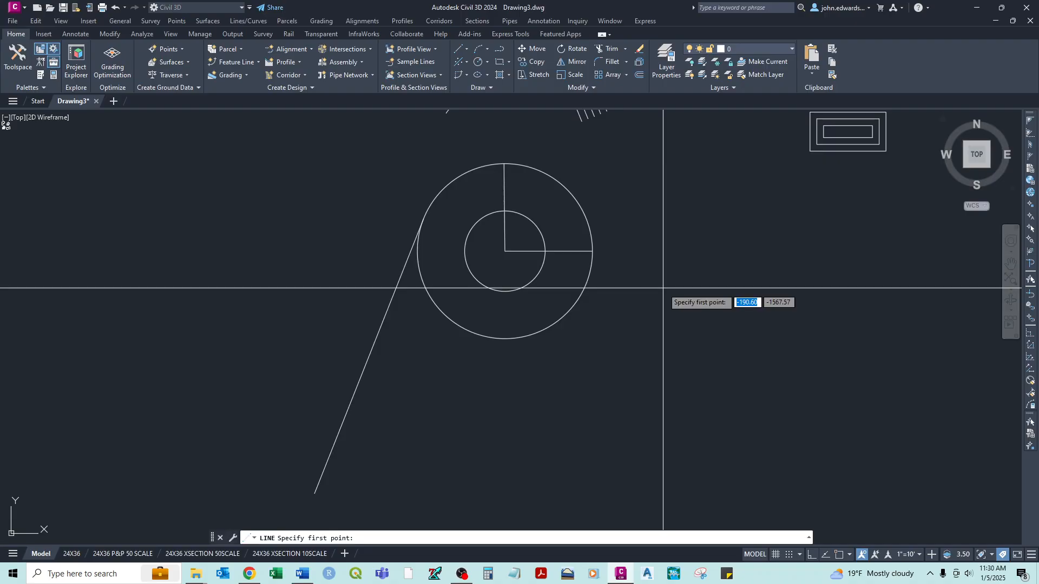
click(850, 329)
shift+right_click(631, 189)
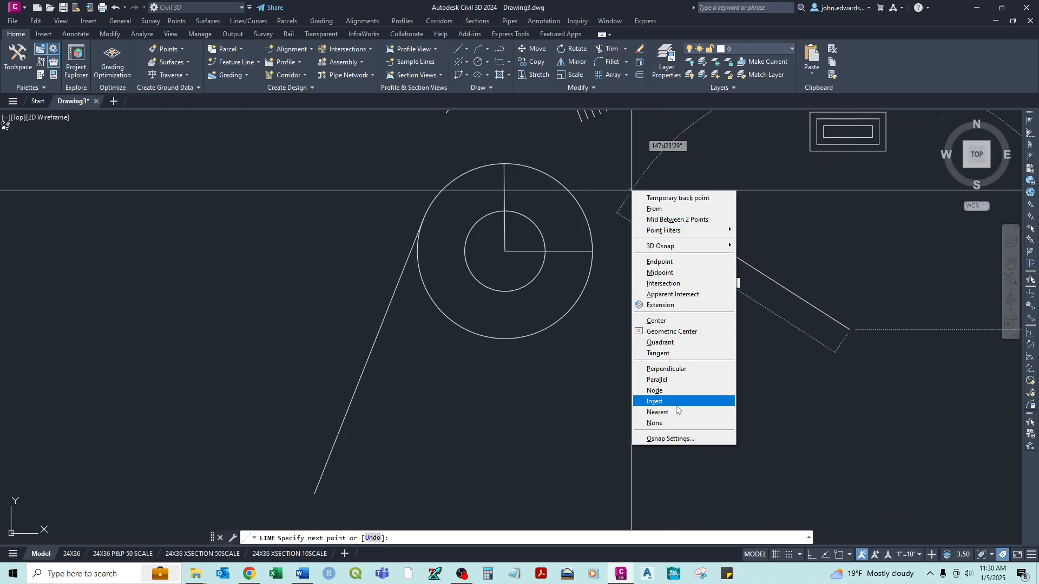
click(663, 354)
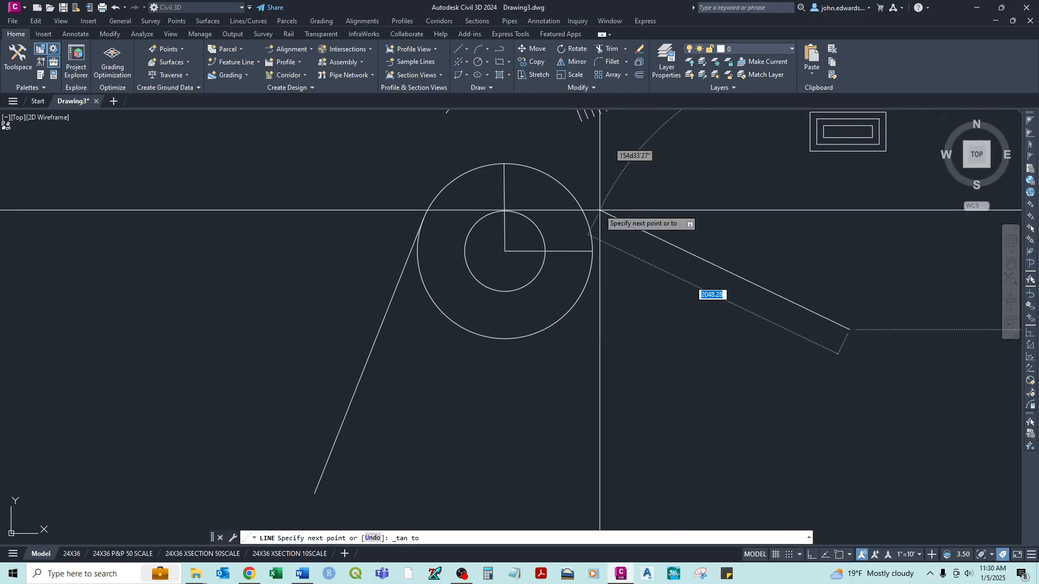
click(545, 170)
right_click(553, 171)
click(577, 177)
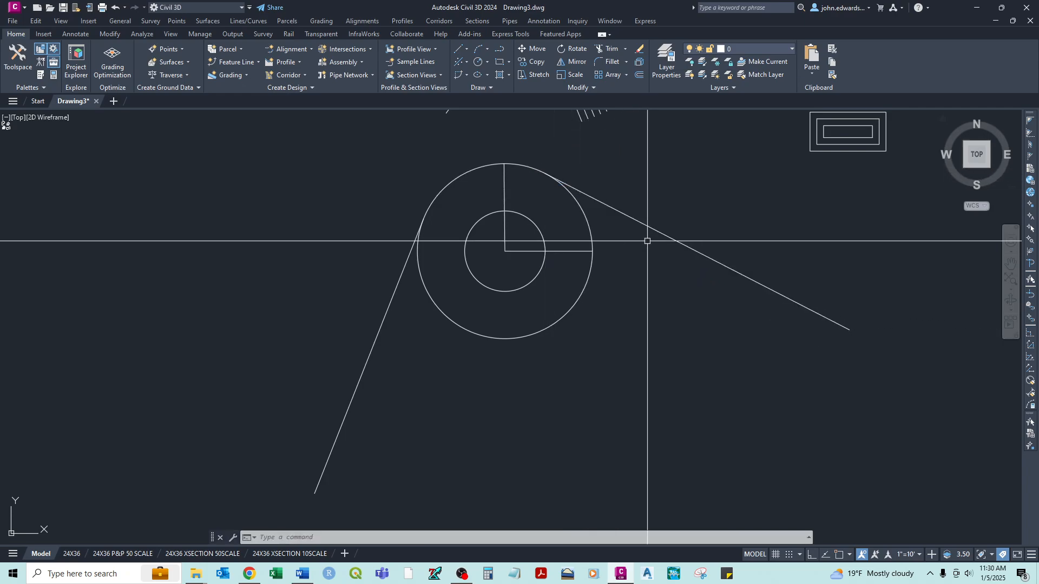
Trim the outer circle's lower arc using both tangent lines as cutting edges, and delete the two lines running from the circles' center
text(tr)
key(Return)
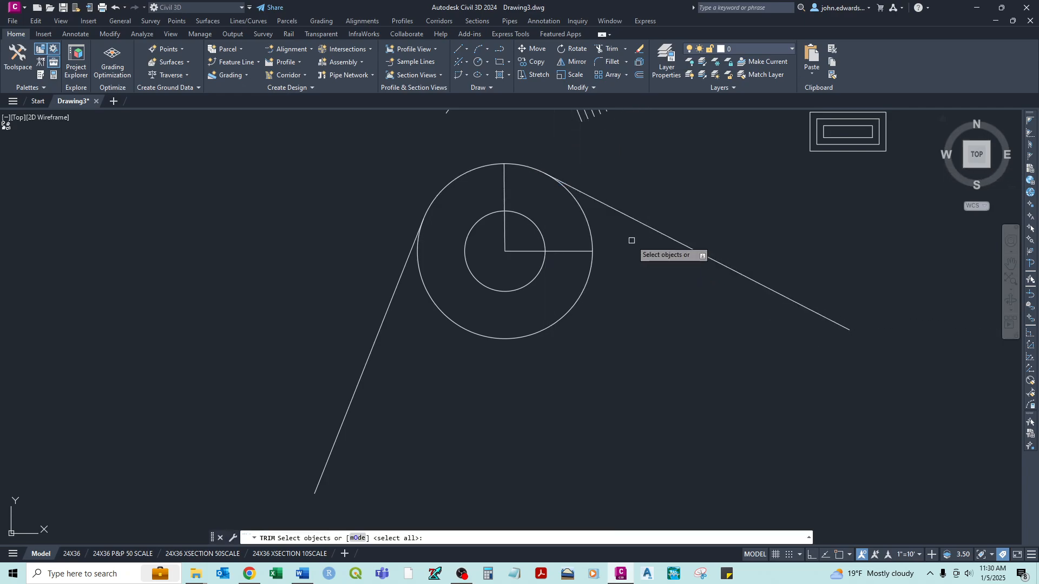
click(412, 250)
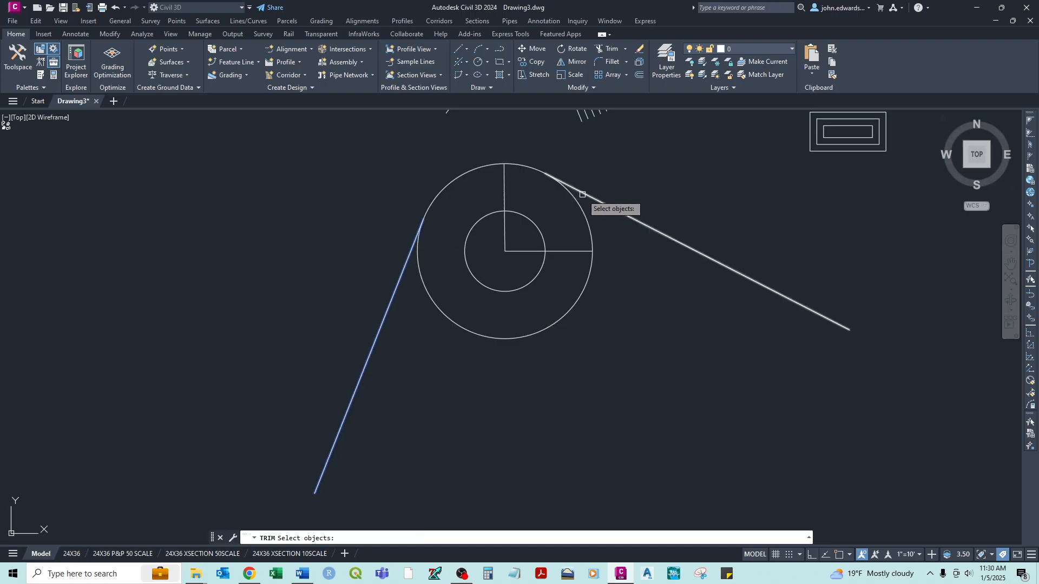
key(Return)
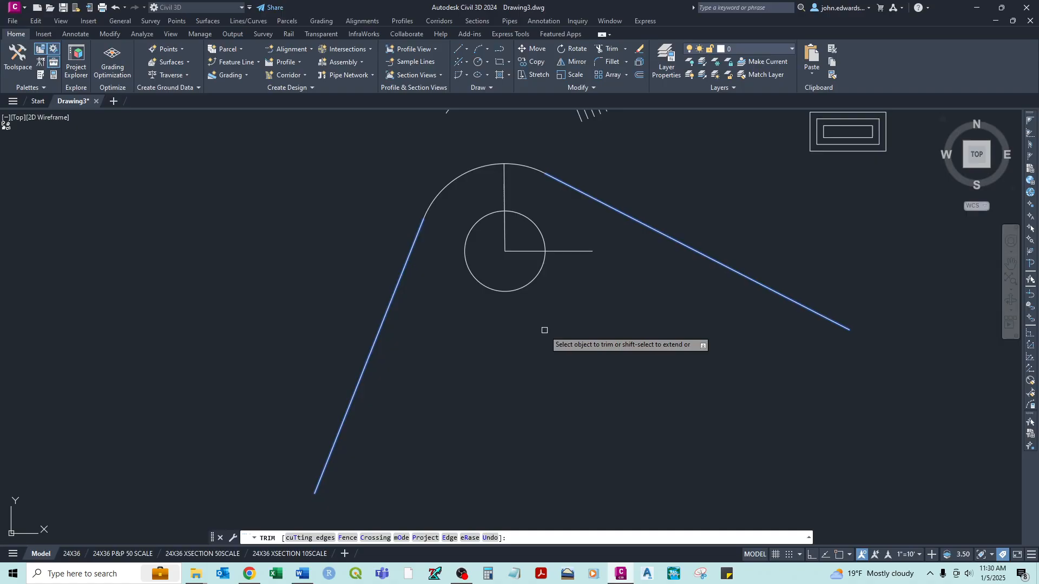
right_click(568, 295)
click(579, 304)
click(504, 239)
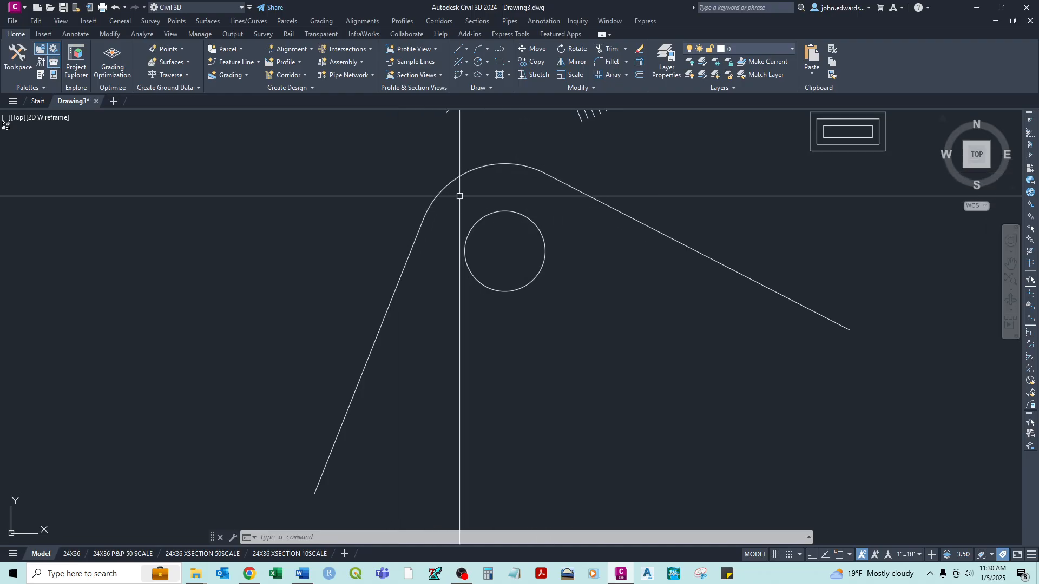
Draw a near-vertical line in the empty area left of the trimmed arc and tangent lines
scroll(633, 258, down, 2)
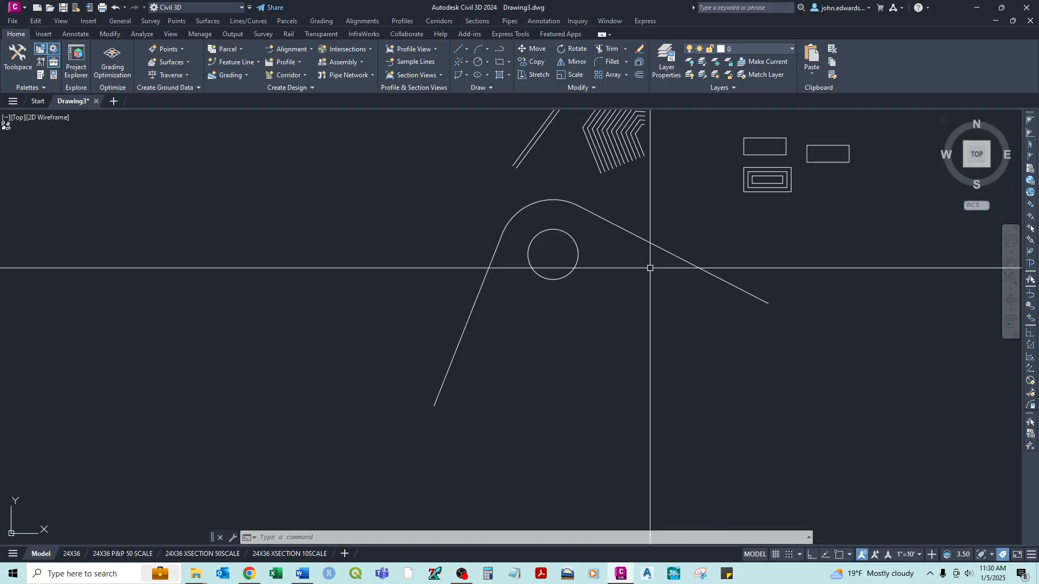
text(l)
key(Return)
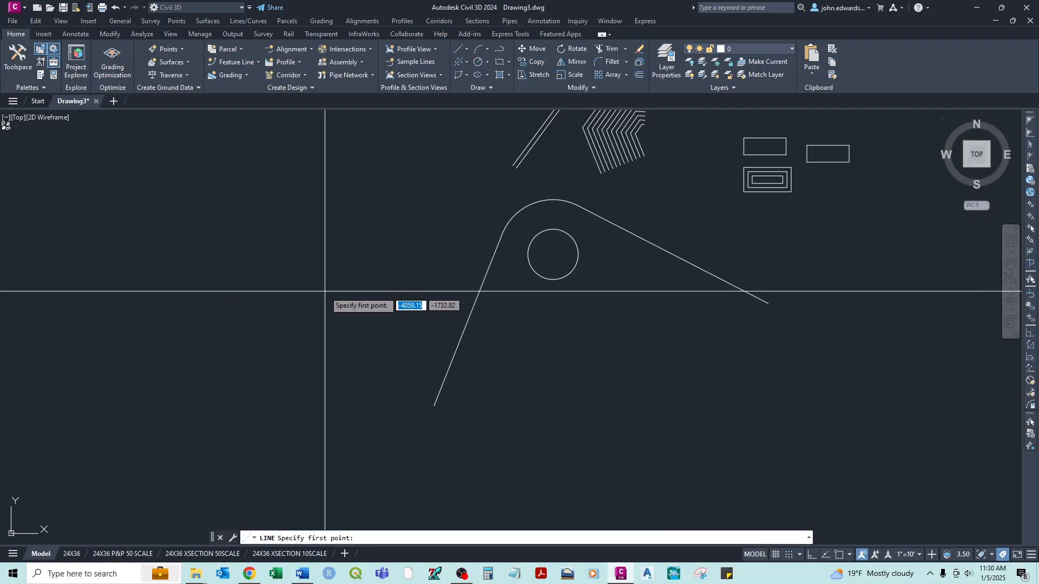
click(226, 327)
click(242, 130)
right_click(243, 131)
click(286, 139)
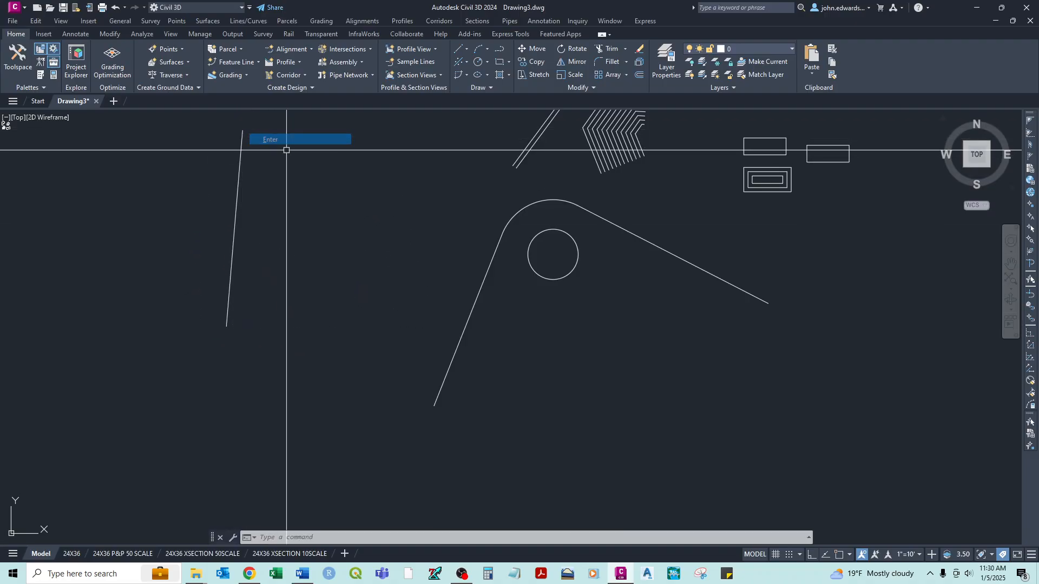
Draw a second line about 2004 units long, sloping down to the right from near the top of the near-vertical line
middle_drag(292, 138, 283, 216)
right_click(285, 216)
click(303, 222)
click(266, 175)
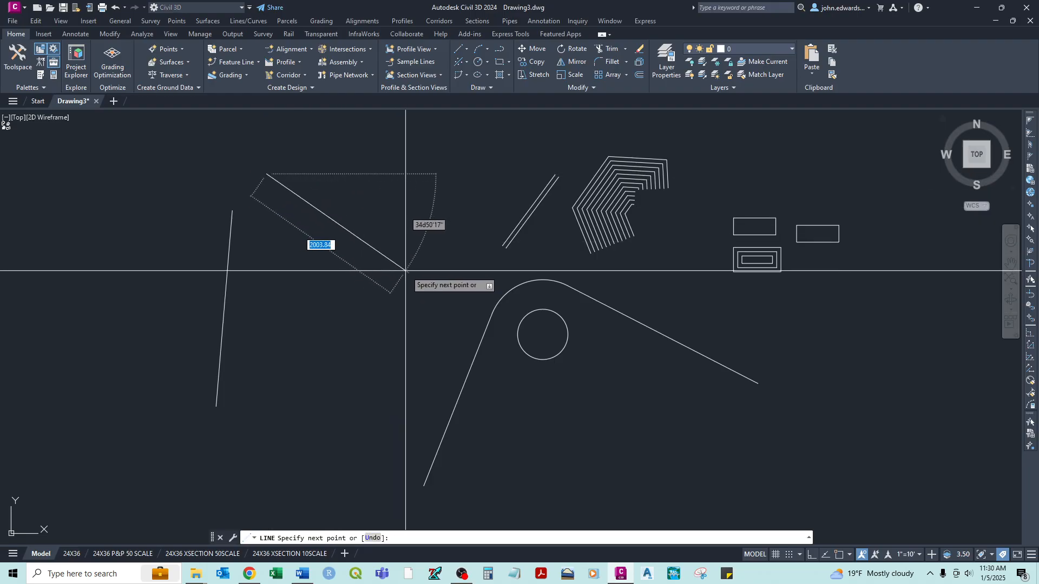
click(405, 271)
right_click(406, 271)
click(429, 278)
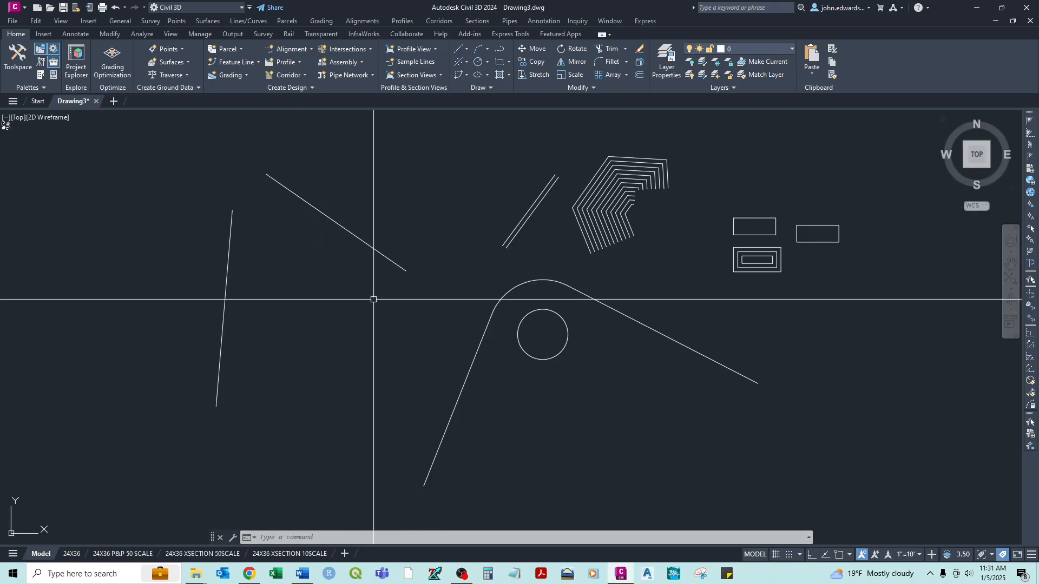
text(c)
key(Return)
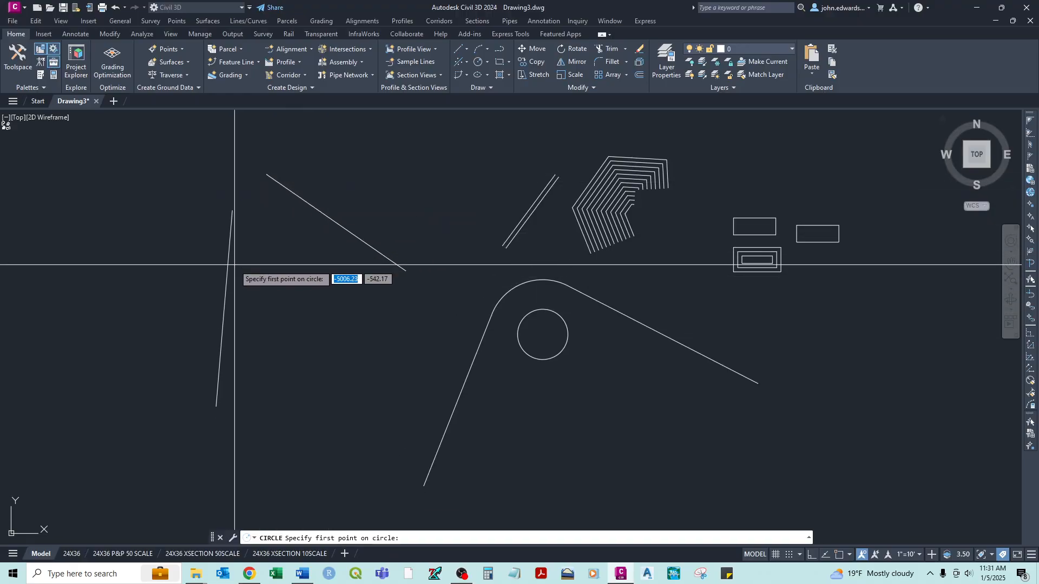
key(Escape)
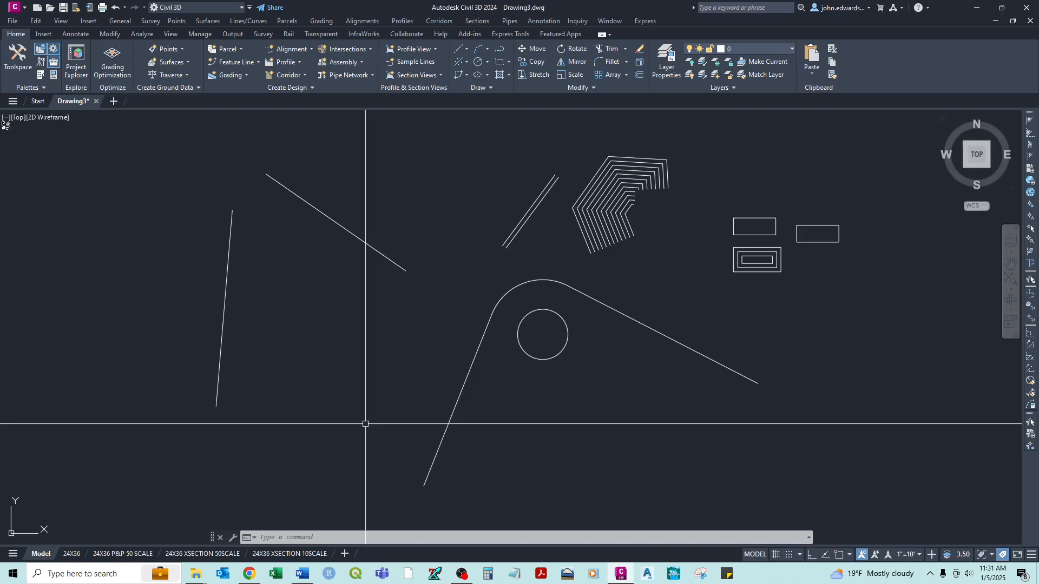
Draw a 2P circle with its diameter spanning from the near-vertical line to the sloping line, and delete that circle
key(Return)
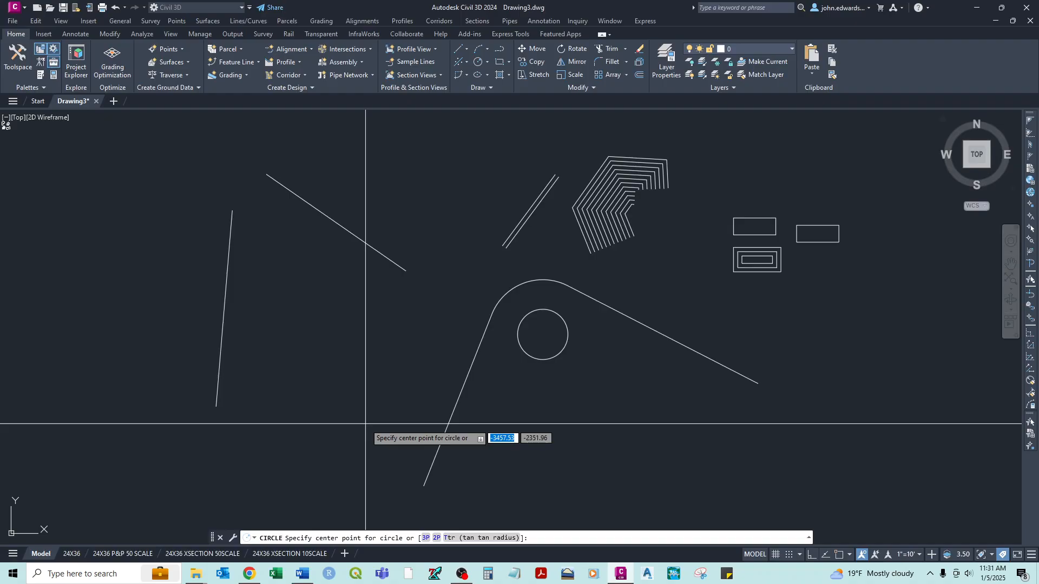
text(2p)
key(Return)
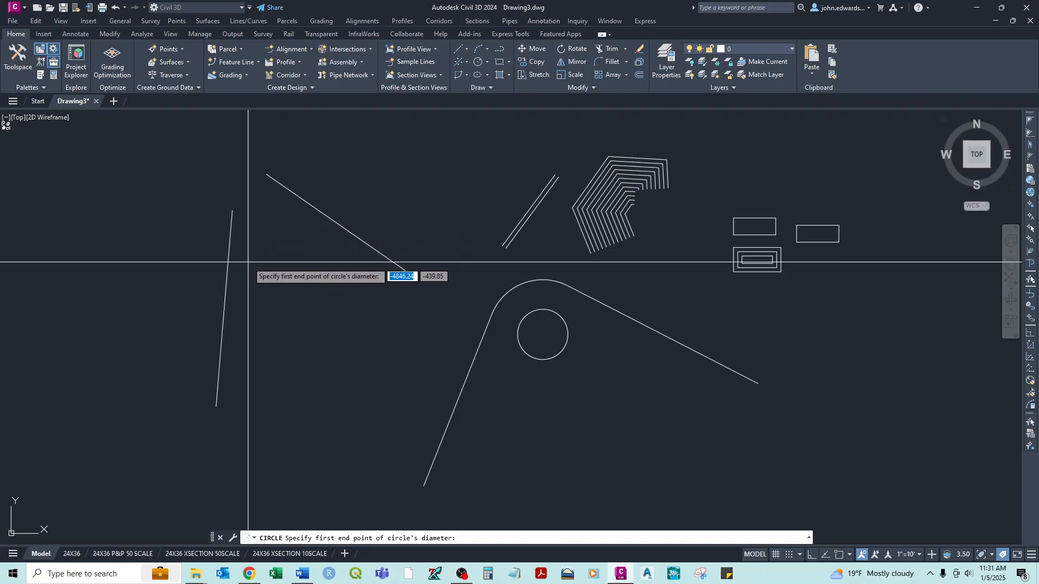
click(229, 244)
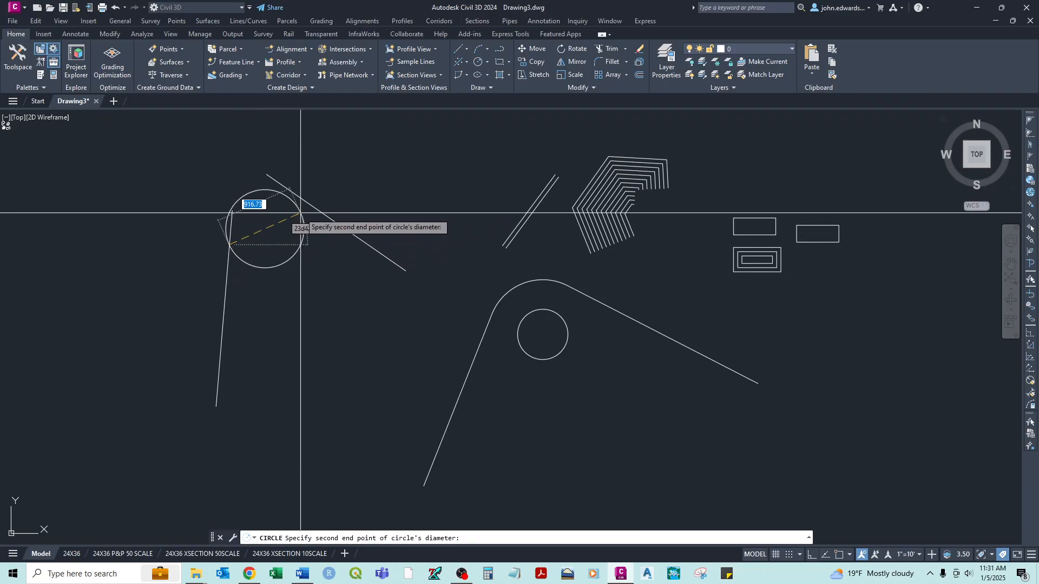
click(304, 202)
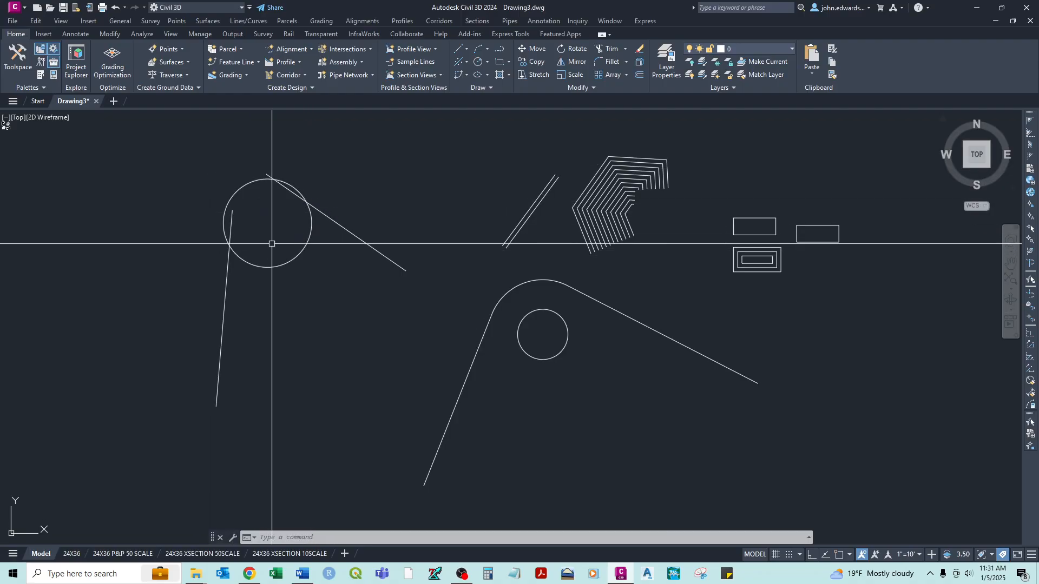
click(290, 263)
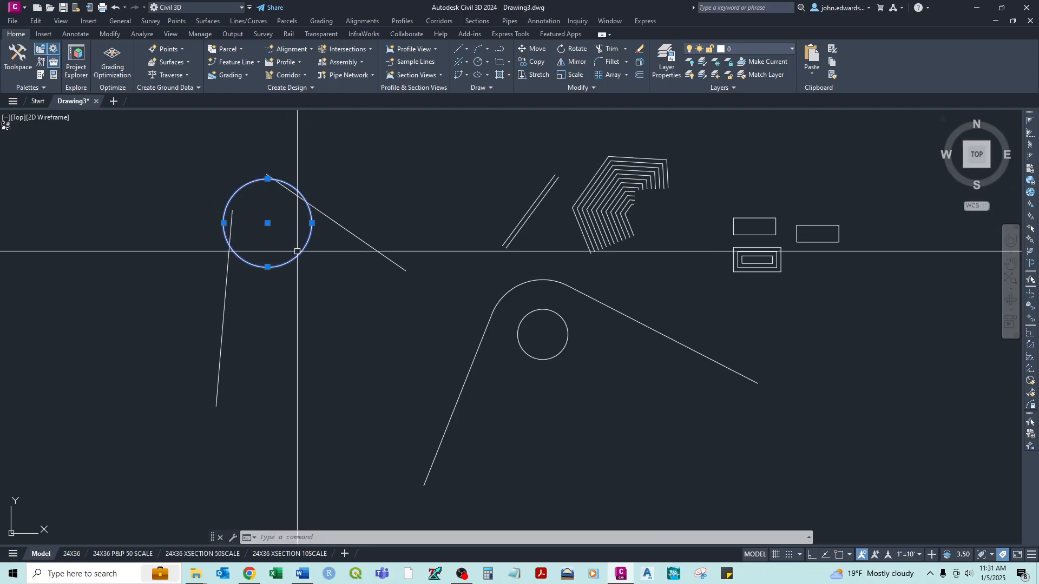
key(Delete)
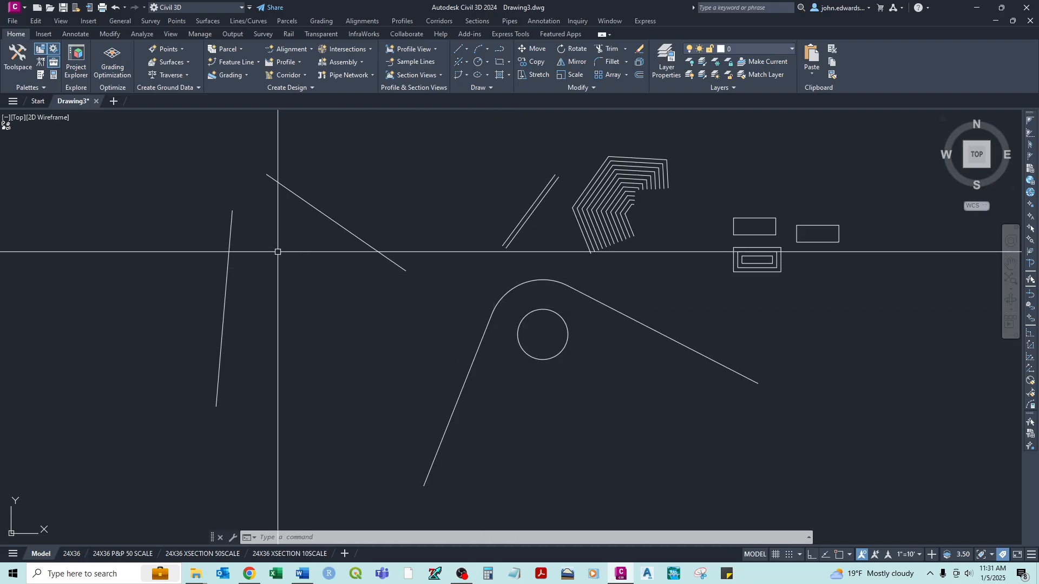
Draw a Ttr circle with a radius of 250, tangent to the near-vertical line and the sloping line
text(c)
key(Return)
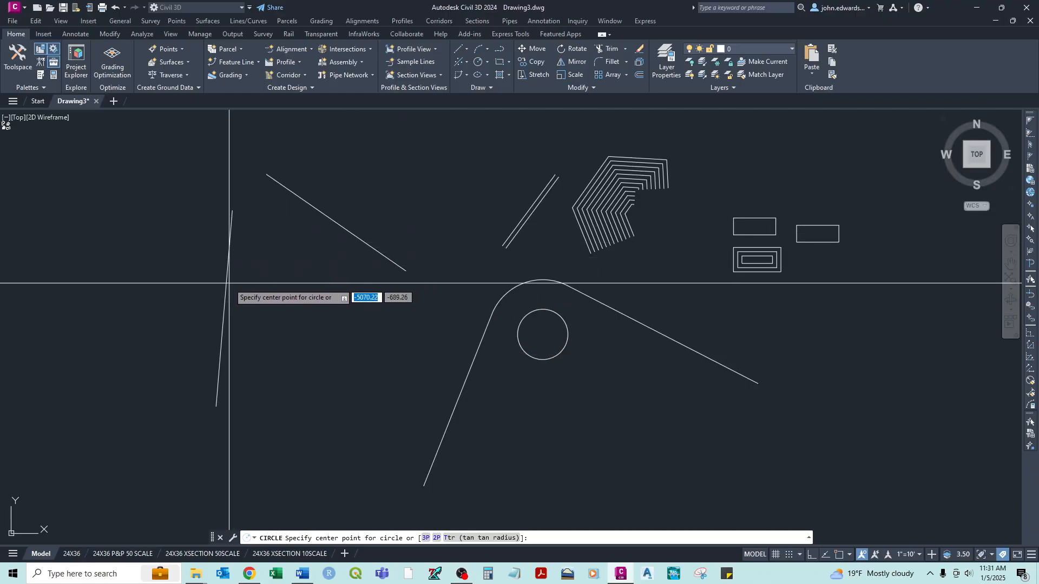
text(t)
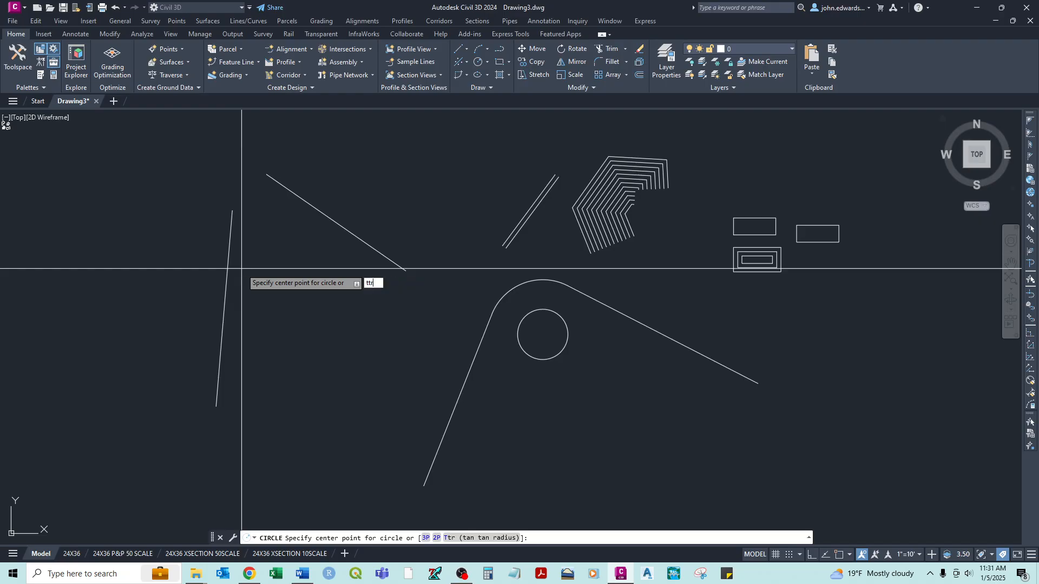
text(tr)
key(Return)
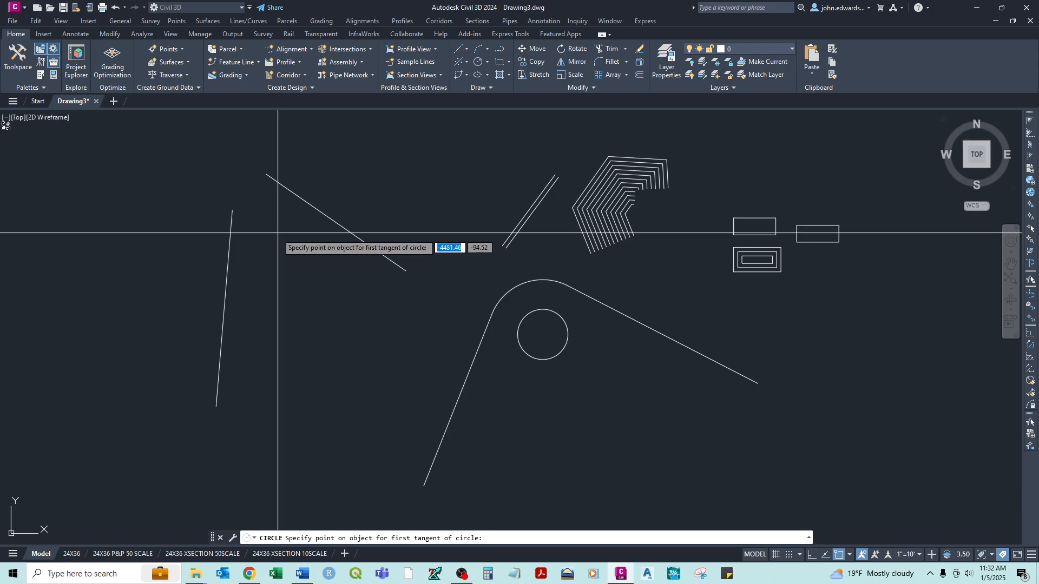
click(231, 254)
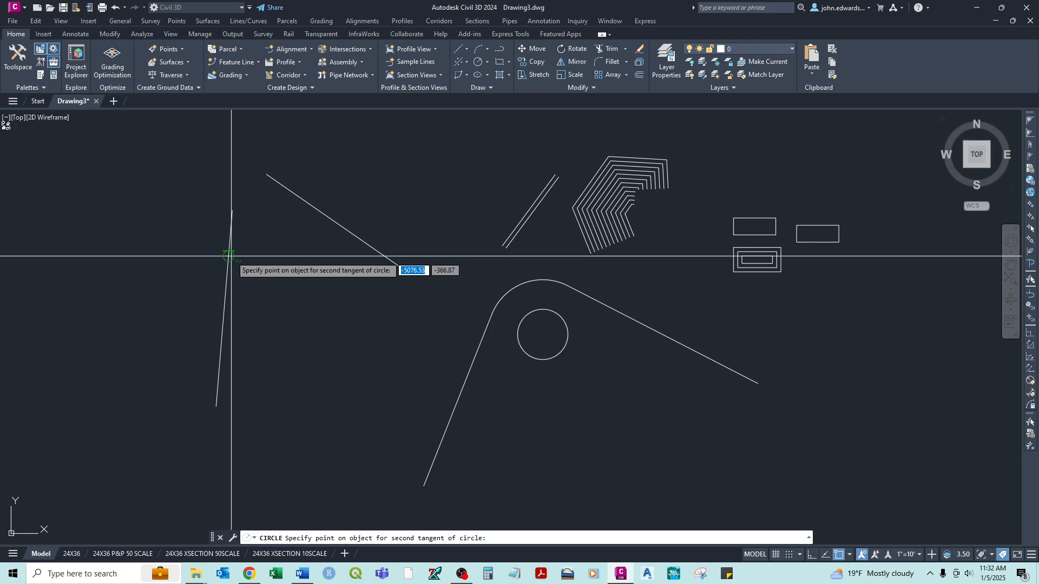
click(297, 193)
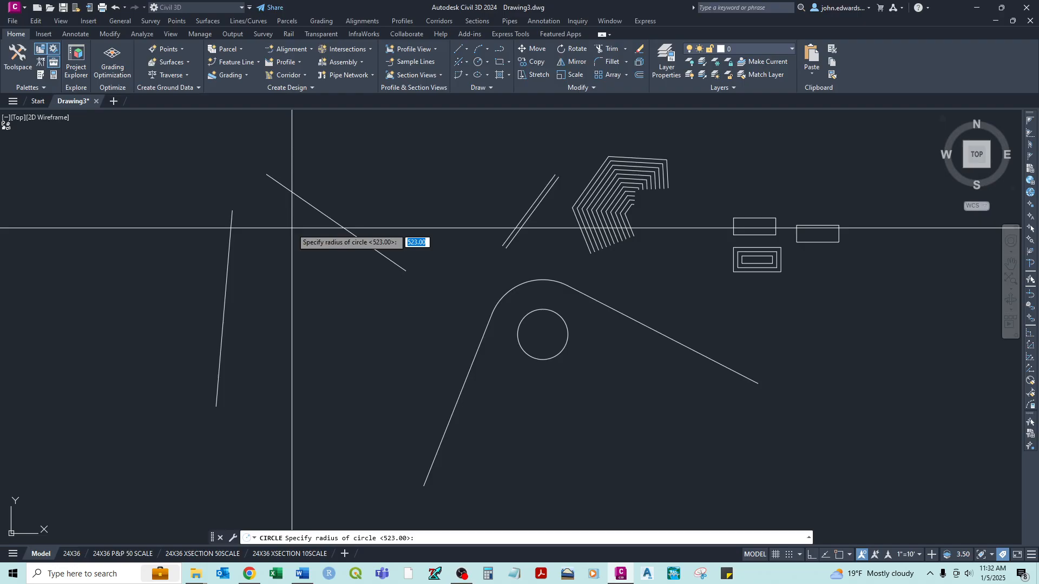
text(250)
key(Return)
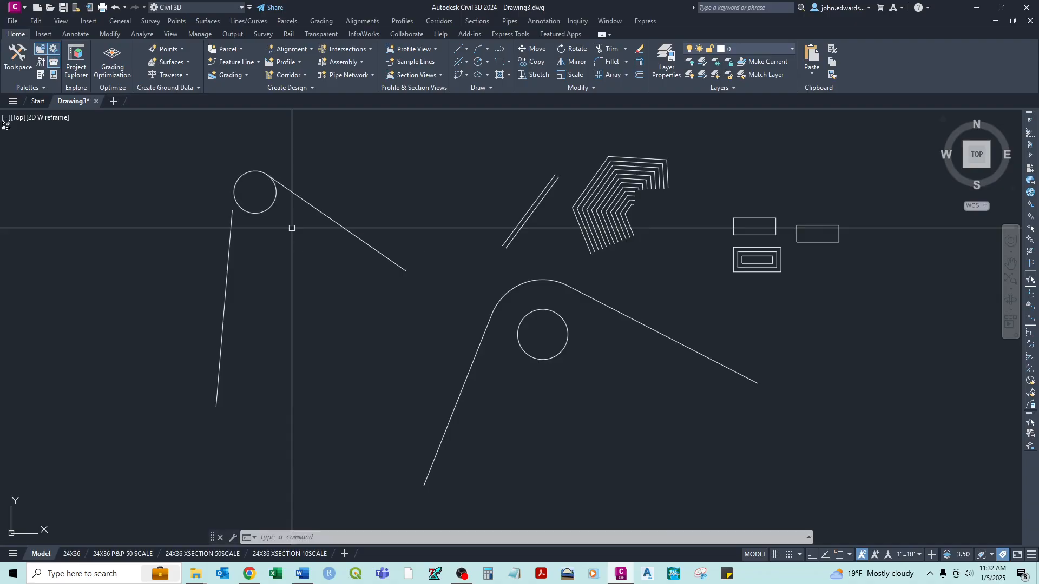
Check the circle's tangency near the upper ends of the two lines, and delete that circle
scroll(225, 203, up, 5)
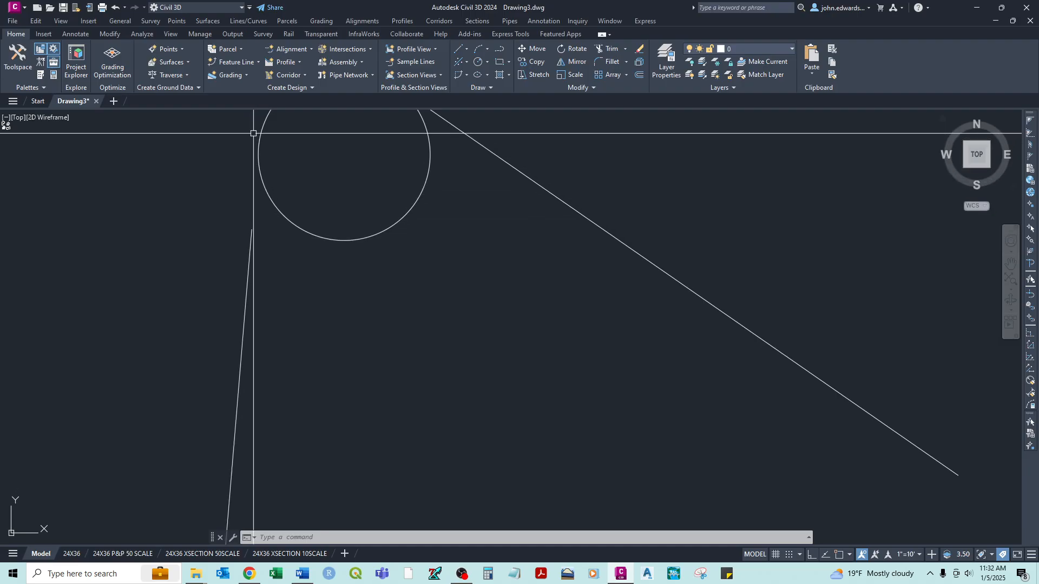
scroll(257, 126, down, 4)
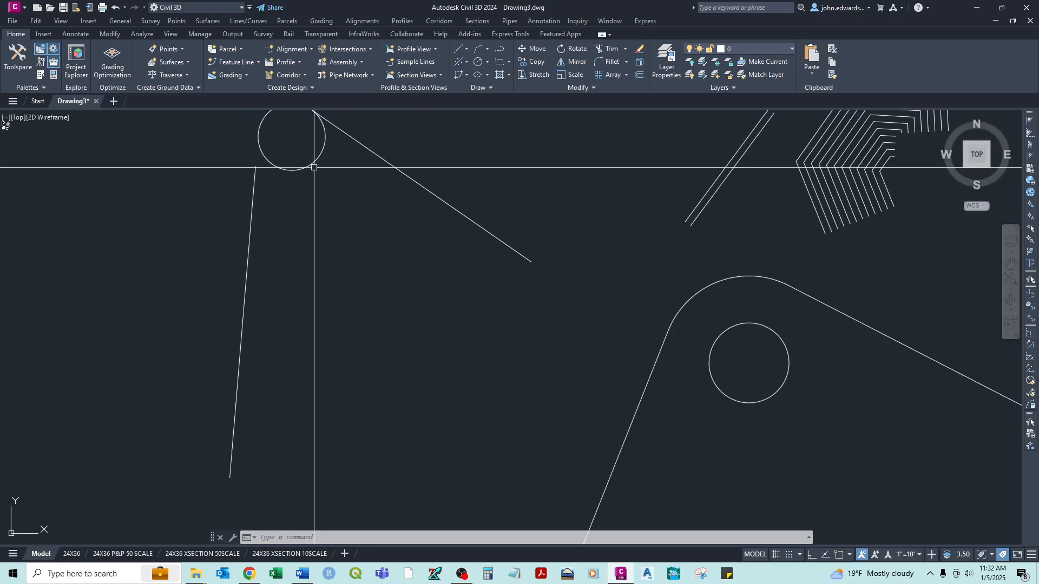
click(314, 165)
key(Delete)
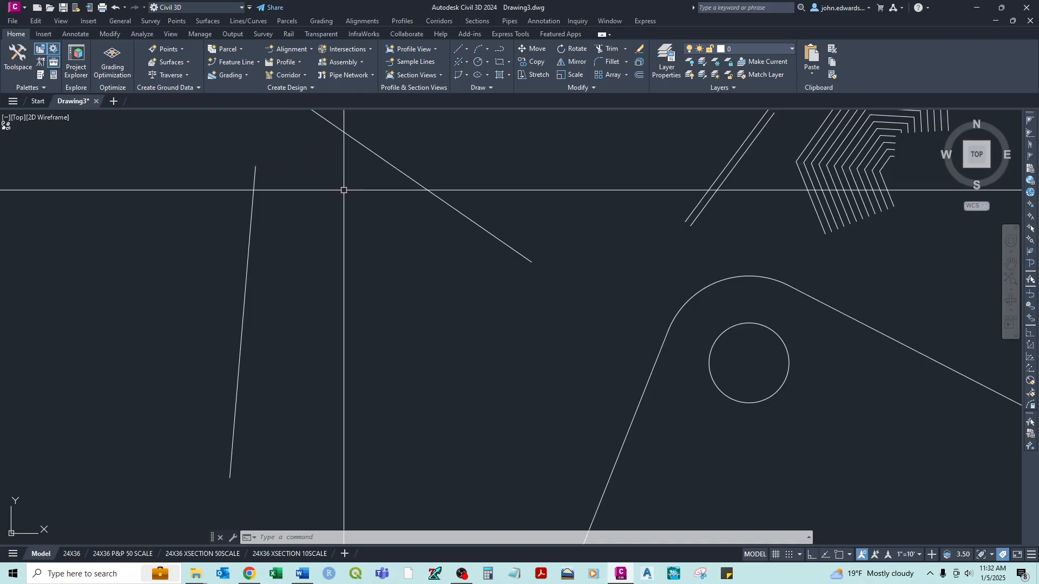
Draw a Ttr circle with a radius of 500, tangent to the near-vertical line and the sloping line
text(c)
key(Return)
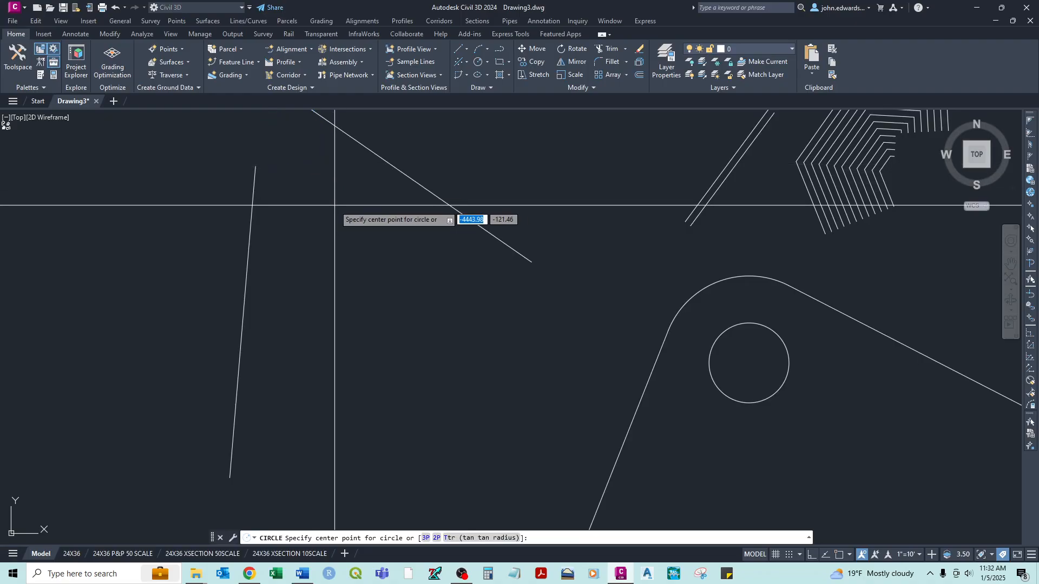
text(ttr)
key(Return)
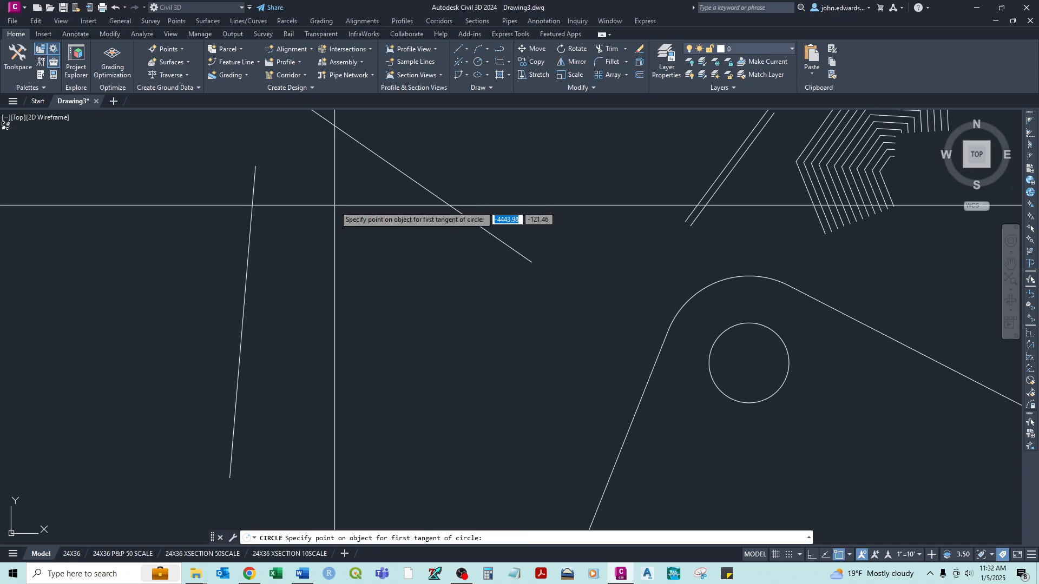
click(252, 264)
click(382, 163)
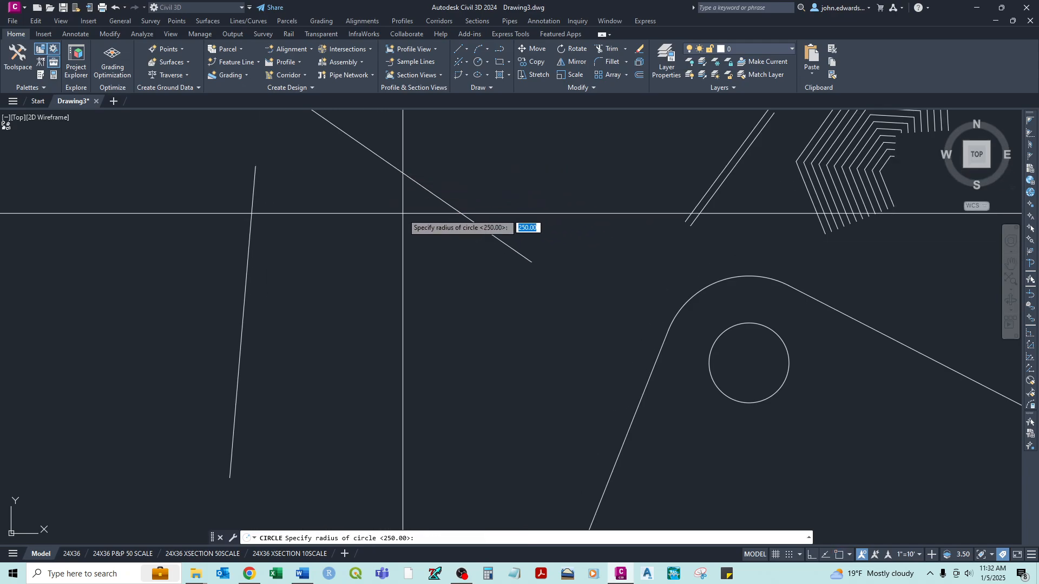
text(500)
key(Return)
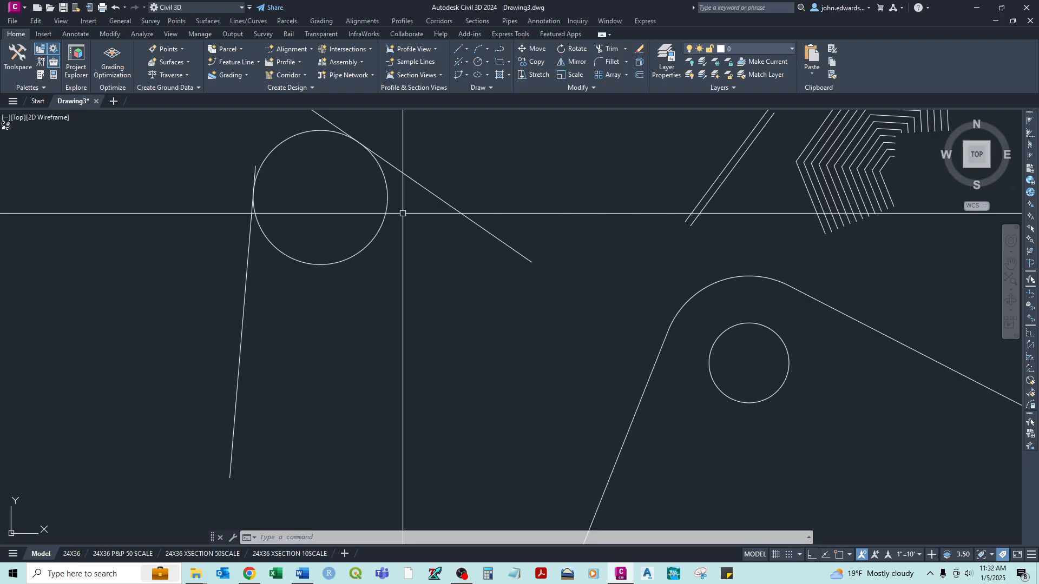
Trim the circle's lower arc using the two tangent lines as cutting edges, and undo that trim
middle_drag(304, 198, 274, 285)
scroll(217, 285, up, 4)
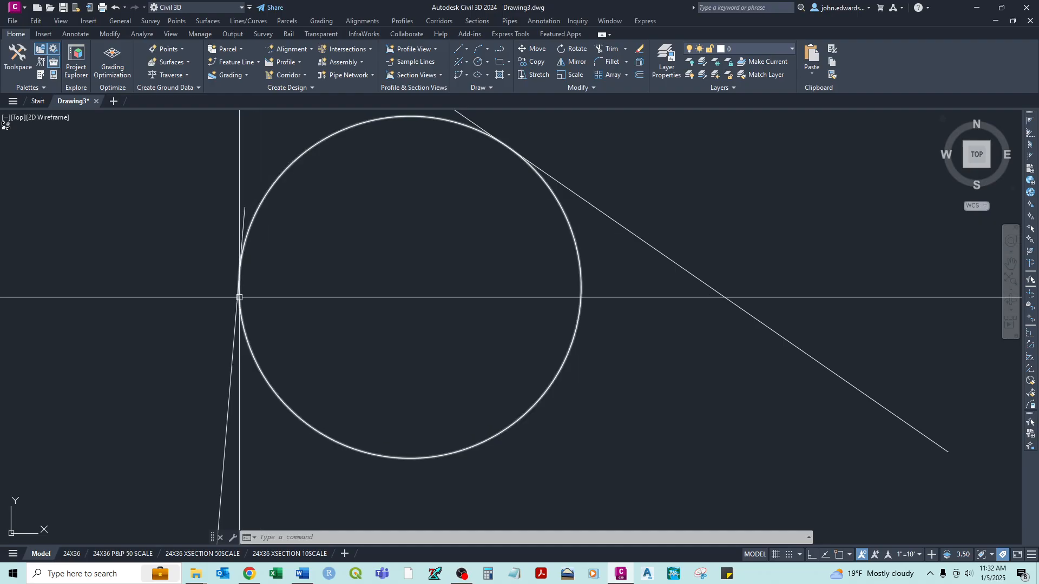
middle_drag(417, 162, 248, 271)
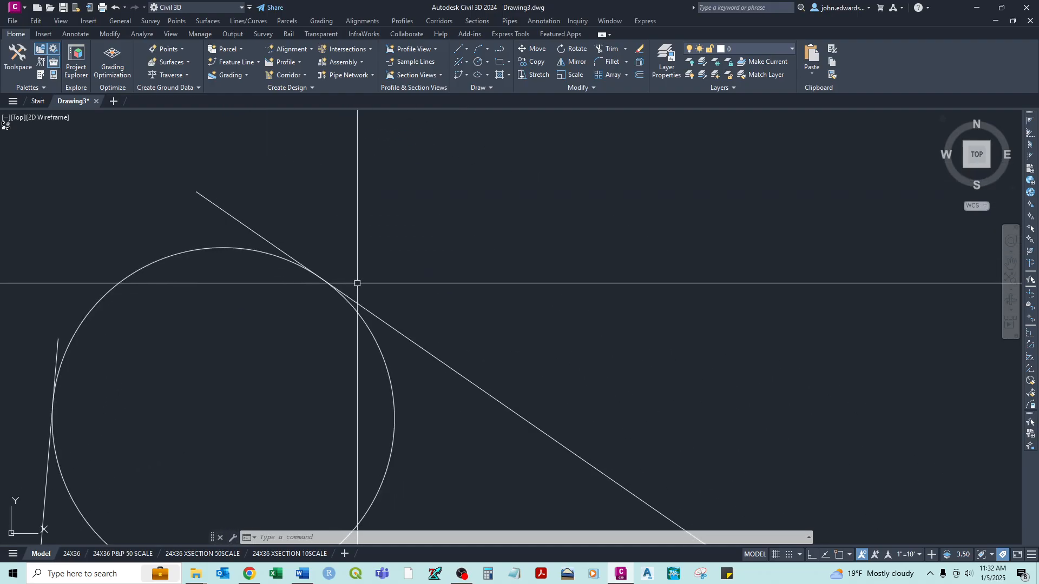
scroll(294, 274, down, 2)
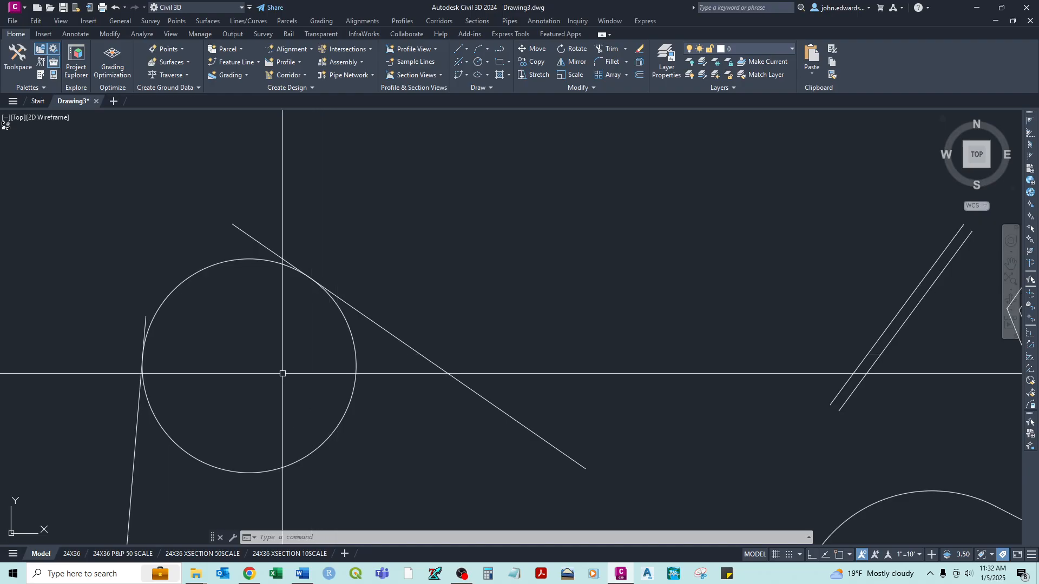
middle_drag(303, 350, 365, 288)
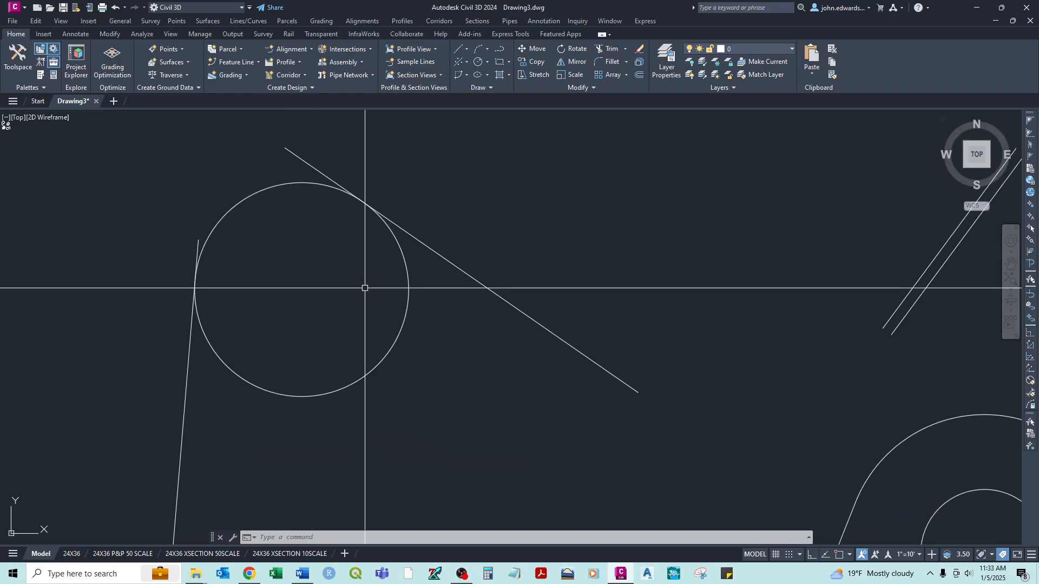
text(tr)
key(Return)
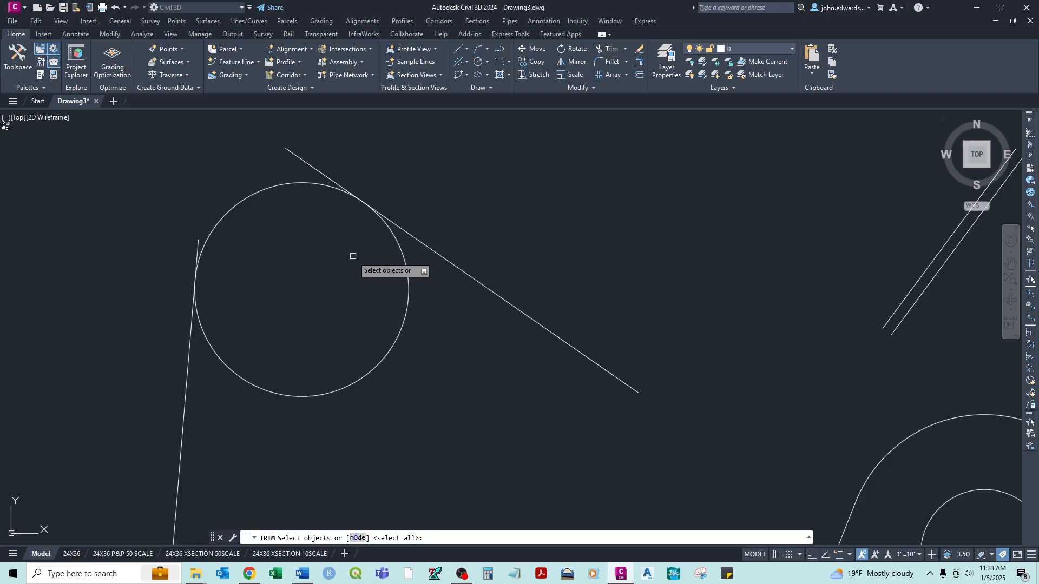
scroll(374, 271, down, 2)
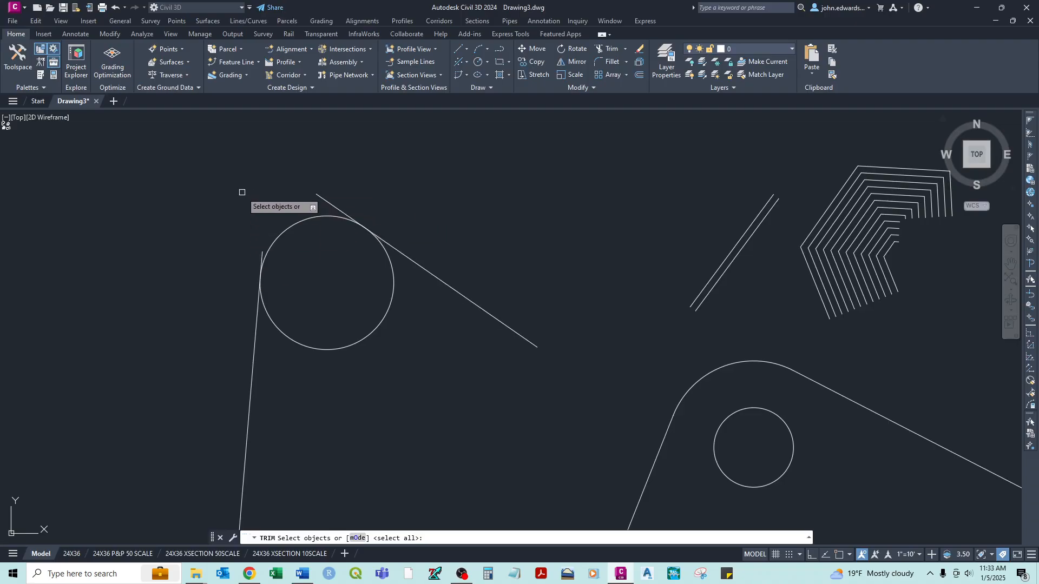
click(319, 196)
click(262, 251)
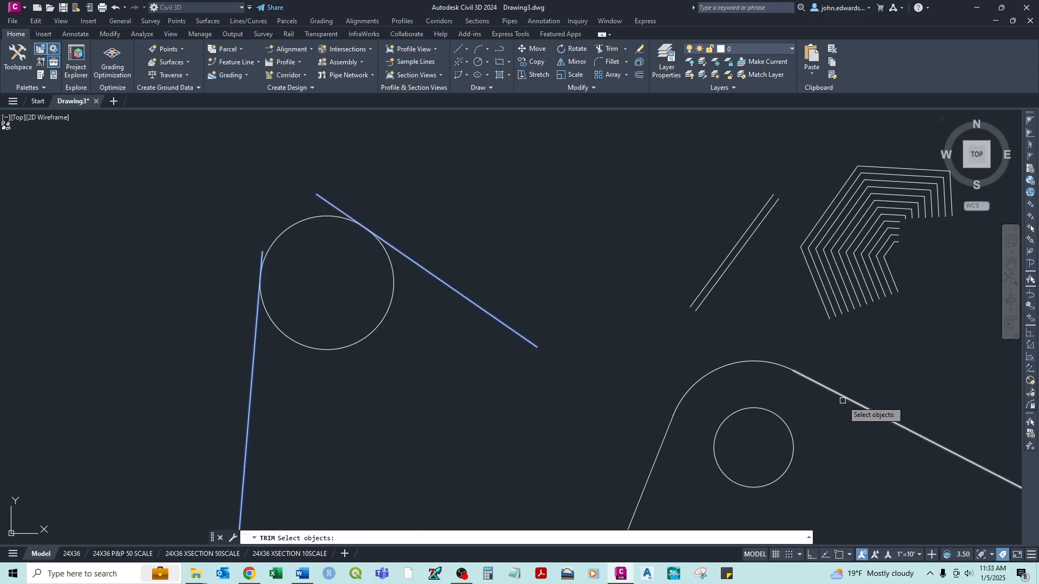
key(Return)
click(383, 318)
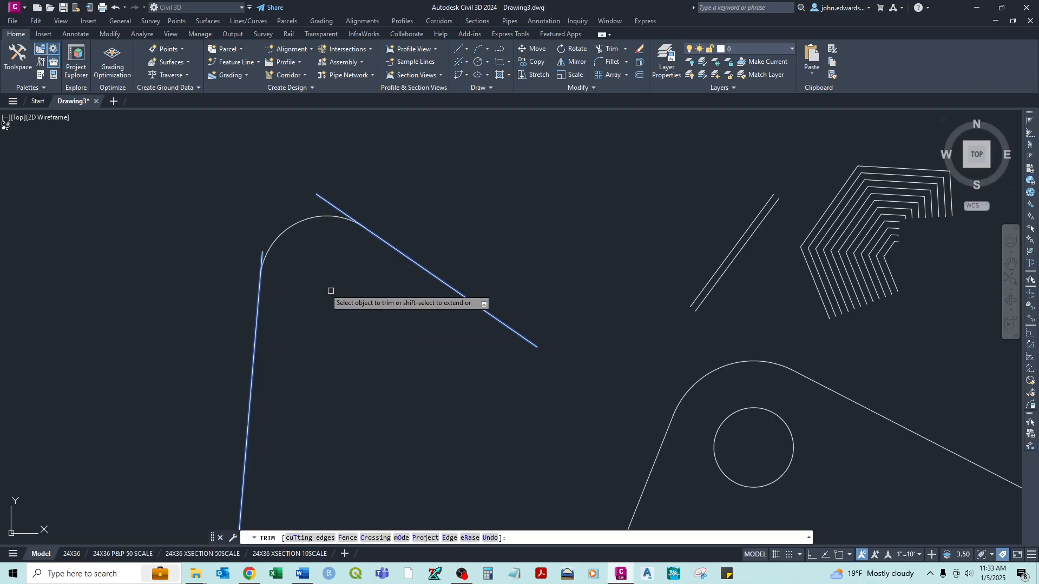
right_click(313, 284)
click(325, 288)
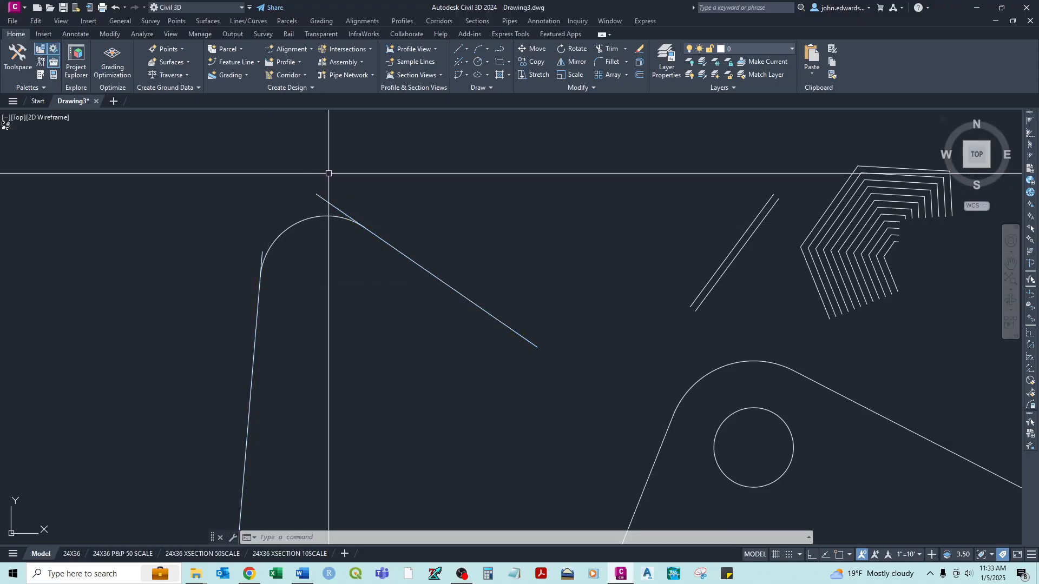
key(ctrl+z)
Trim both lines' overhanging upper ends and the circle's lower arc, using the circle and both lines as cutting edges
right_click(296, 233)
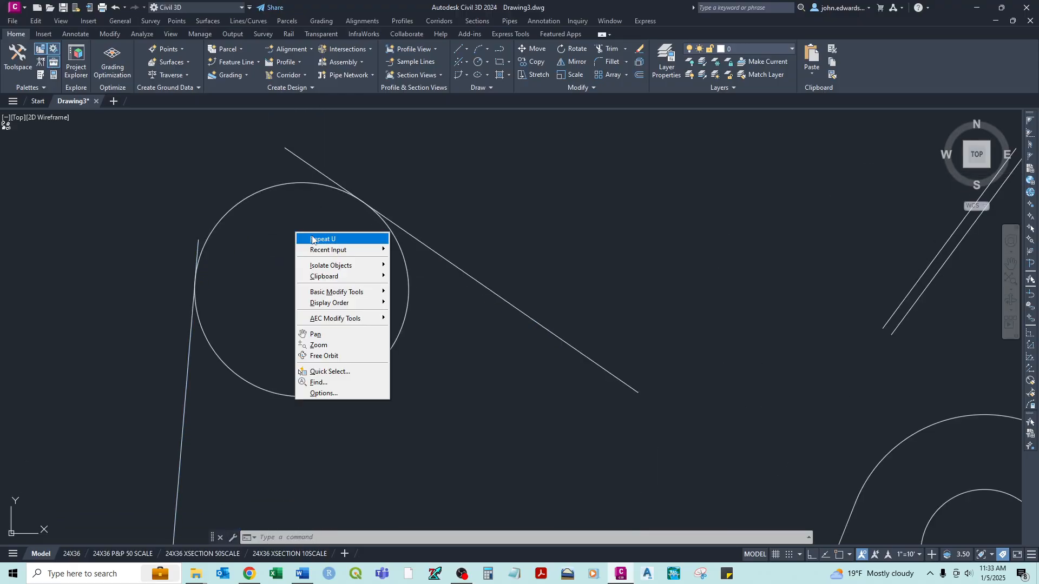
mouse_move(323, 255)
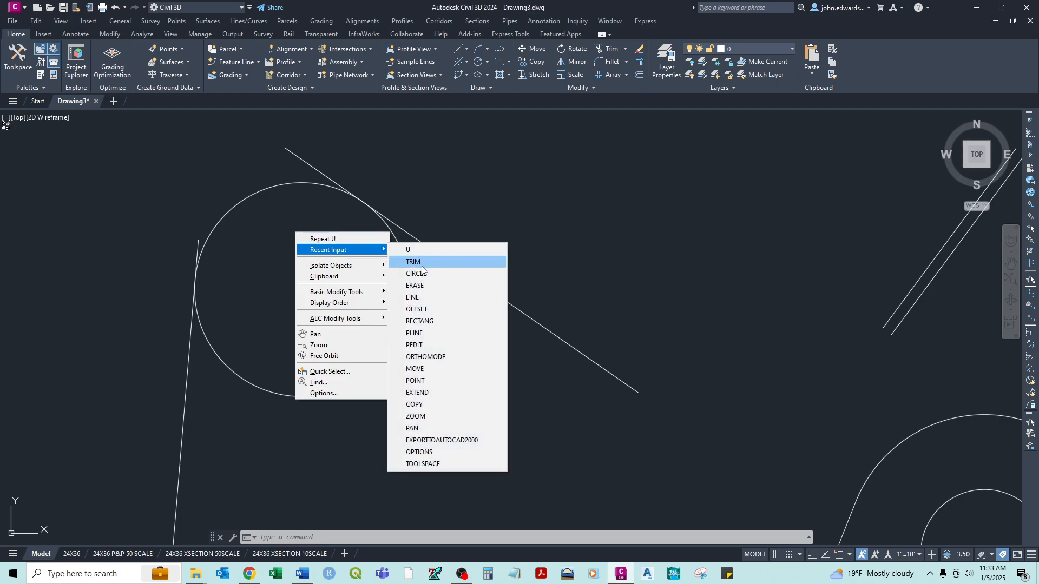
click(425, 261)
click(380, 163)
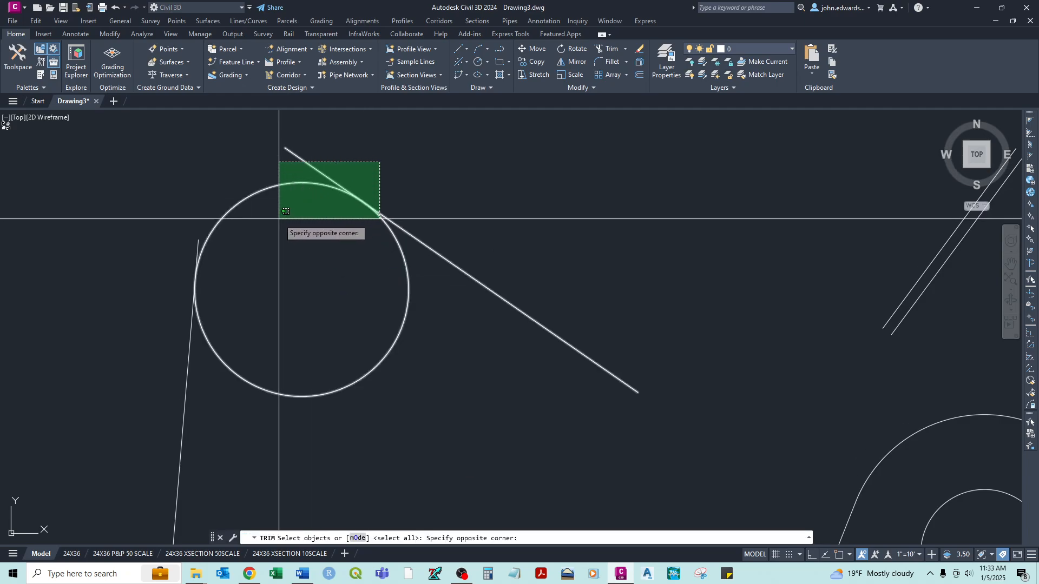
click(182, 275)
key(Return)
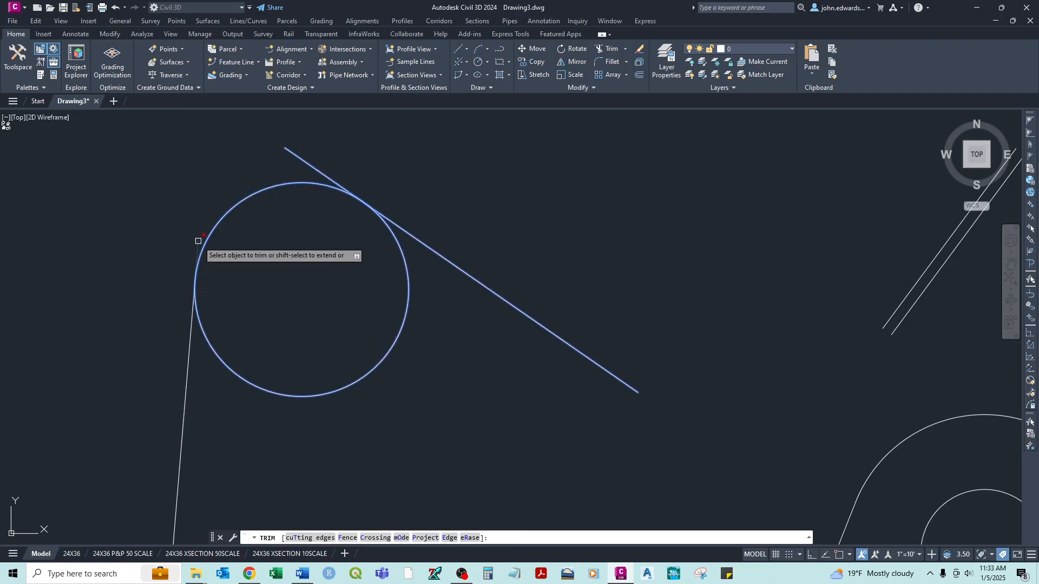
click(292, 152)
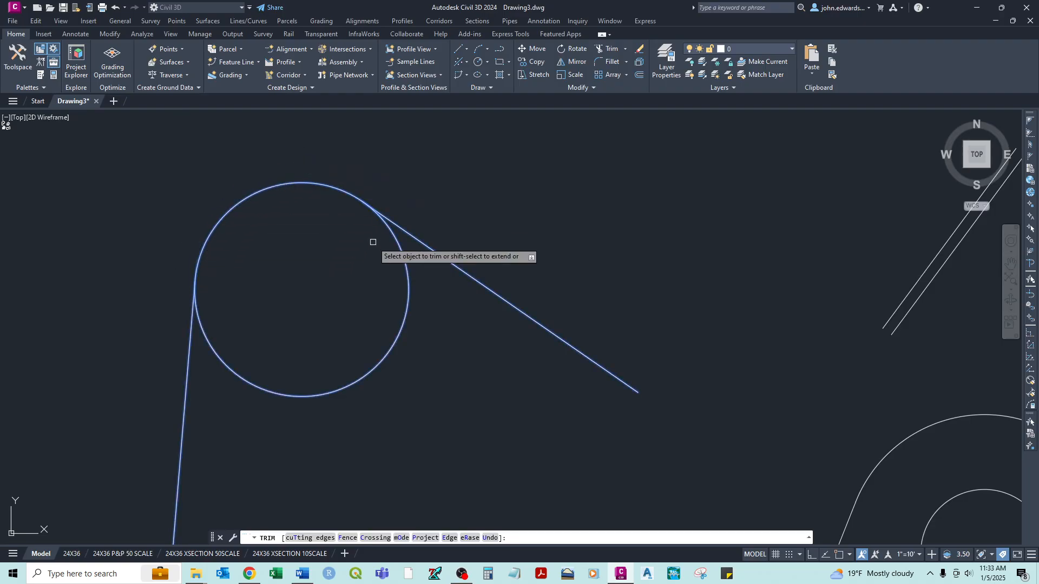
click(401, 334)
right_click(293, 301)
click(306, 303)
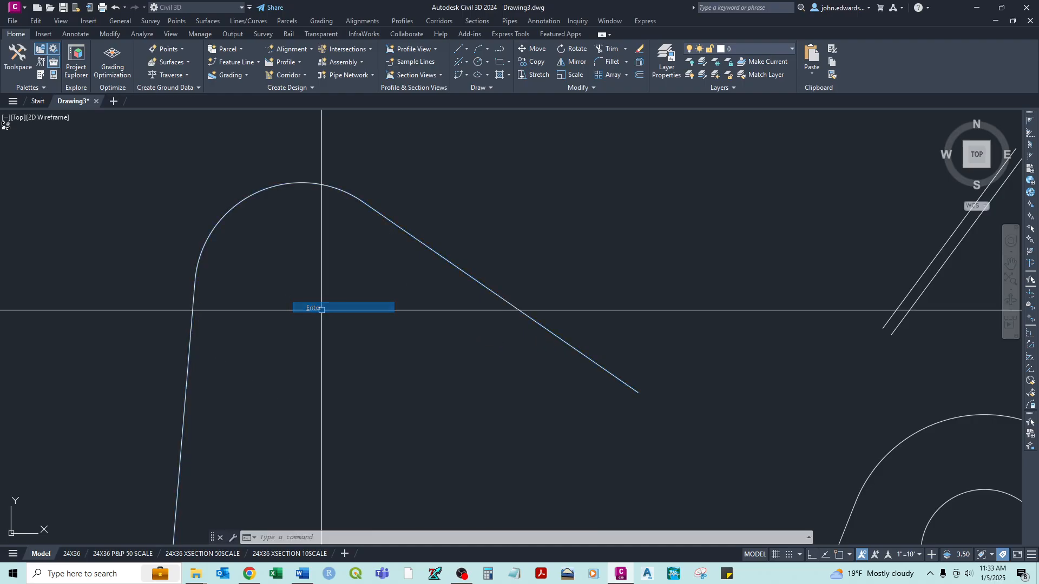
Undo the trims of the circle's lower arc and the upper ends of both tangent lines
scroll(324, 315, down, 3)
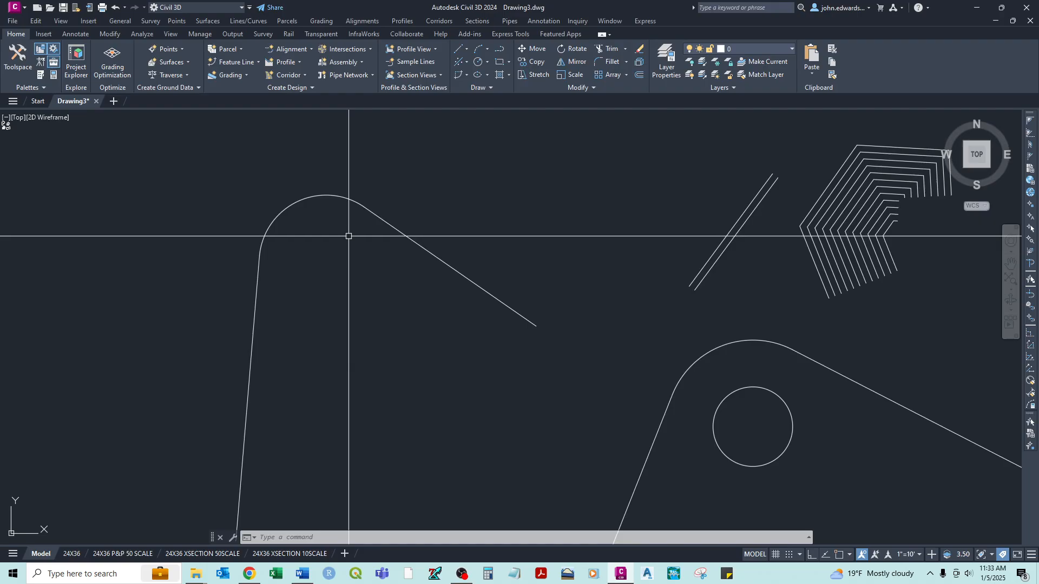
middle_drag(349, 236, 331, 271)
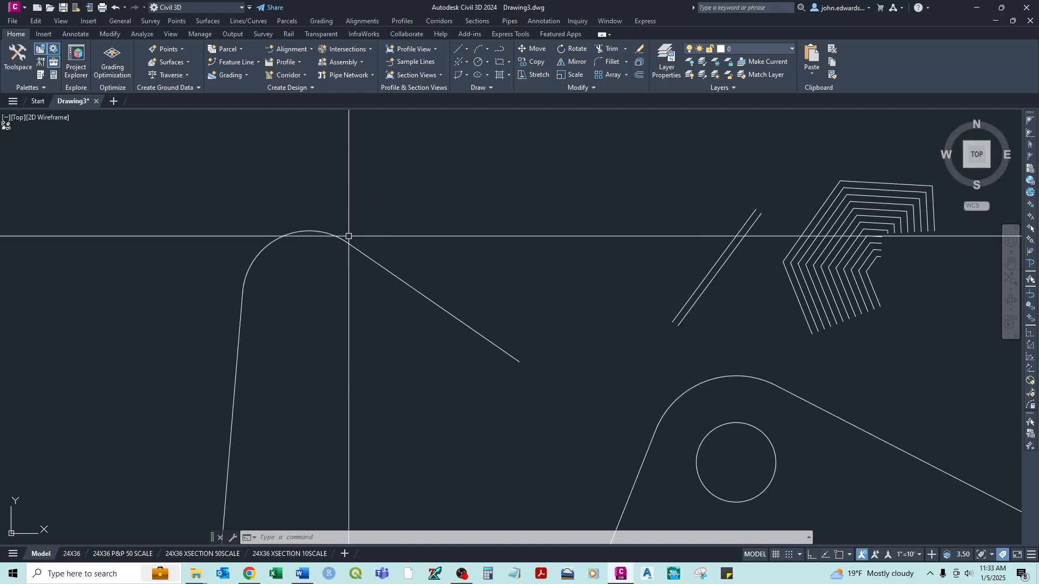
scroll(349, 236, up, 2)
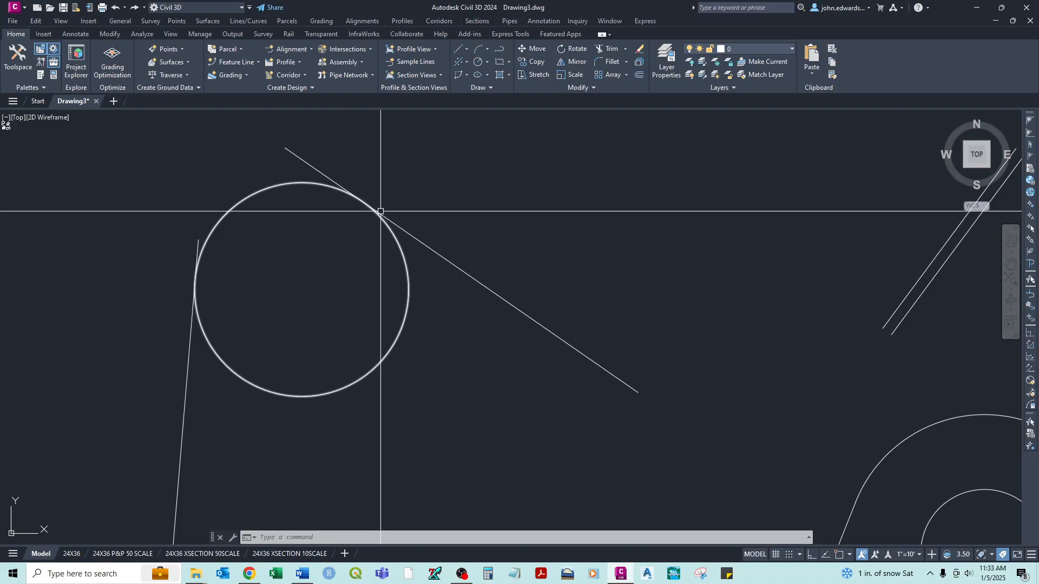
scroll(382, 209, down, 4)
middle_drag(557, 165, 350, 202)
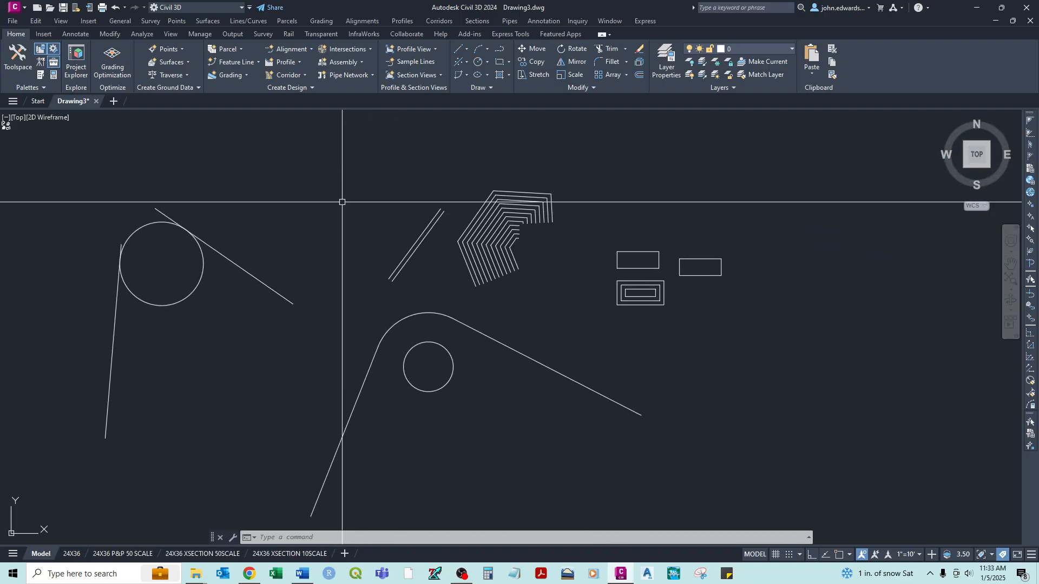
scroll(349, 202, up, 4)
scroll(342, 202, down, 1)
scroll(341, 201, down, 2)
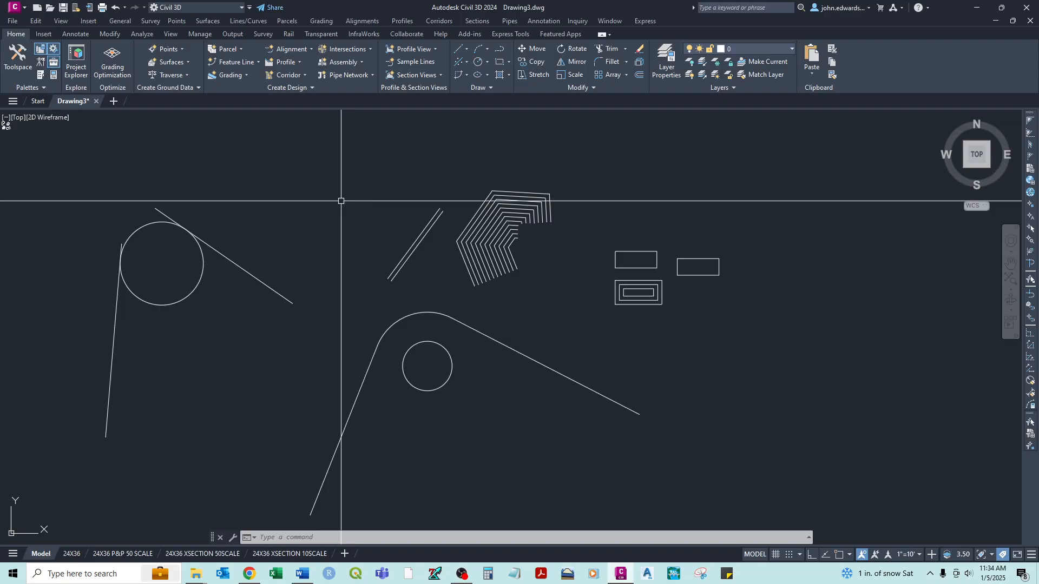
middle_drag(341, 201, 536, 176)
scroll(341, 200, up, 4)
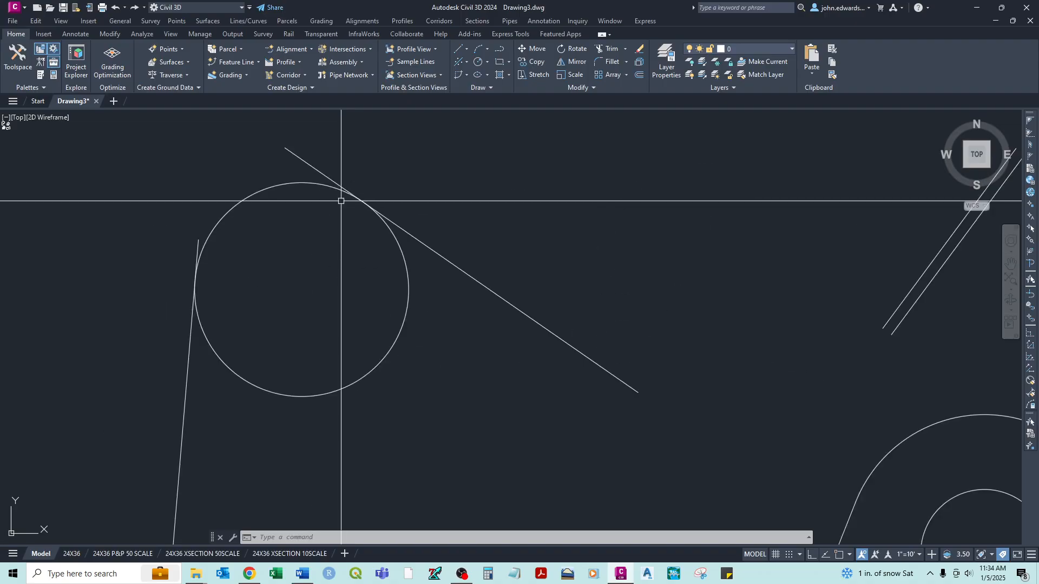
scroll(432, 74, up, 2)
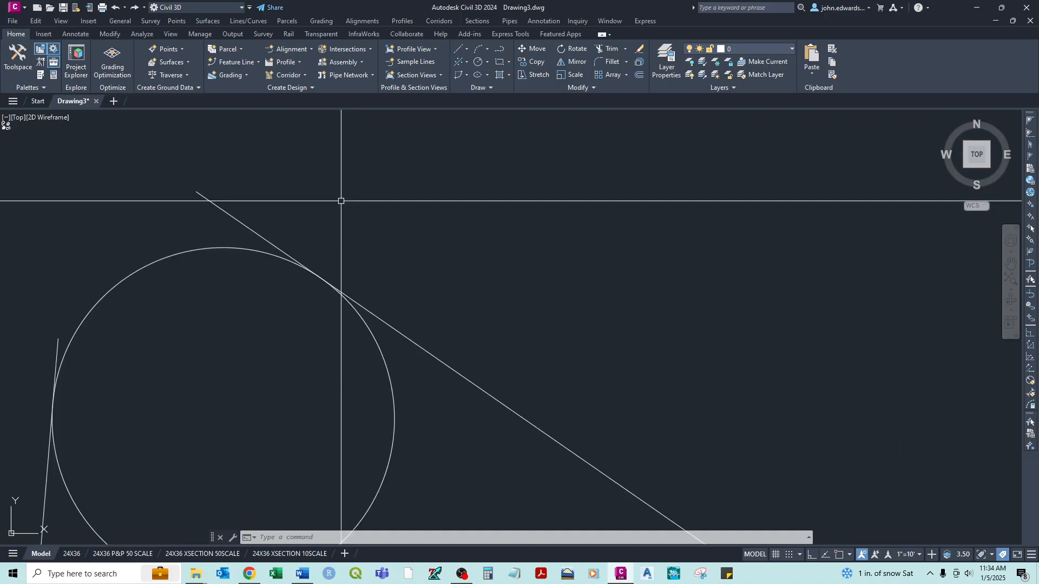
Undo the Ttr circle drawn tangent to the near-vertical line and the sloping line
middle_drag(341, 201, 527, 69)
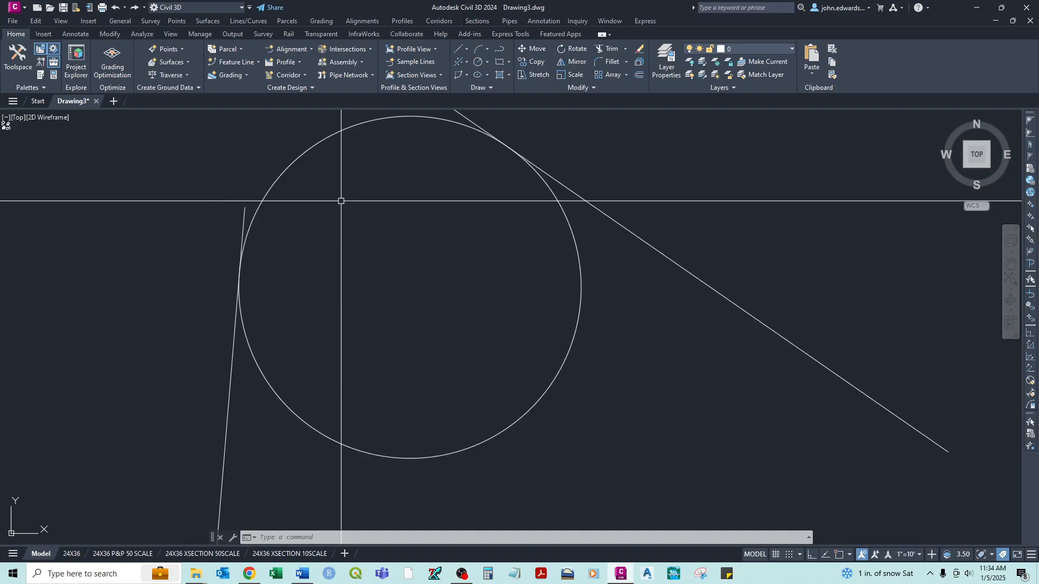
scroll(215, 285, down, 4)
middle_drag(341, 201, 370, 112)
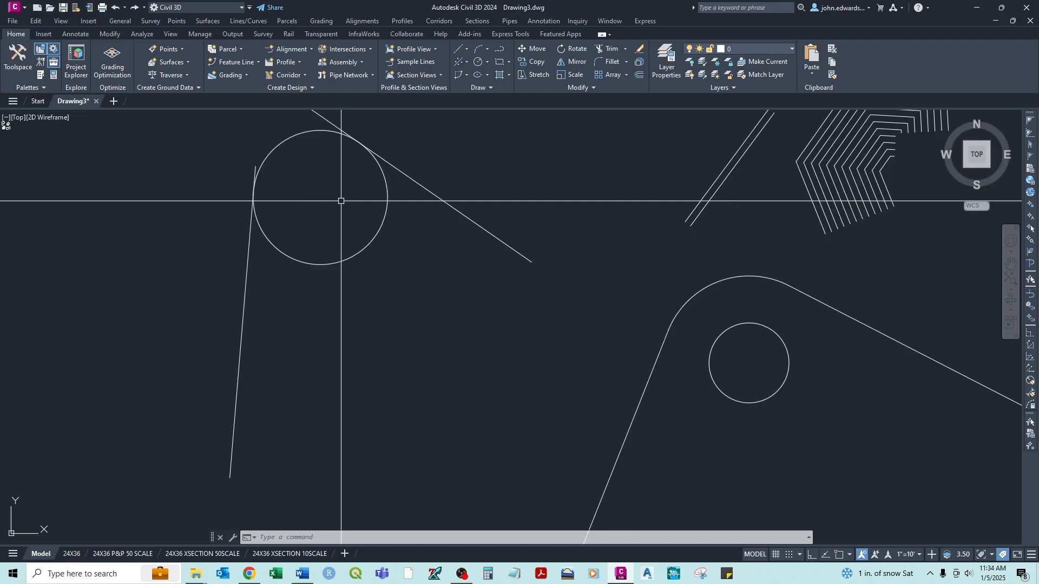
key(ctrl+z)
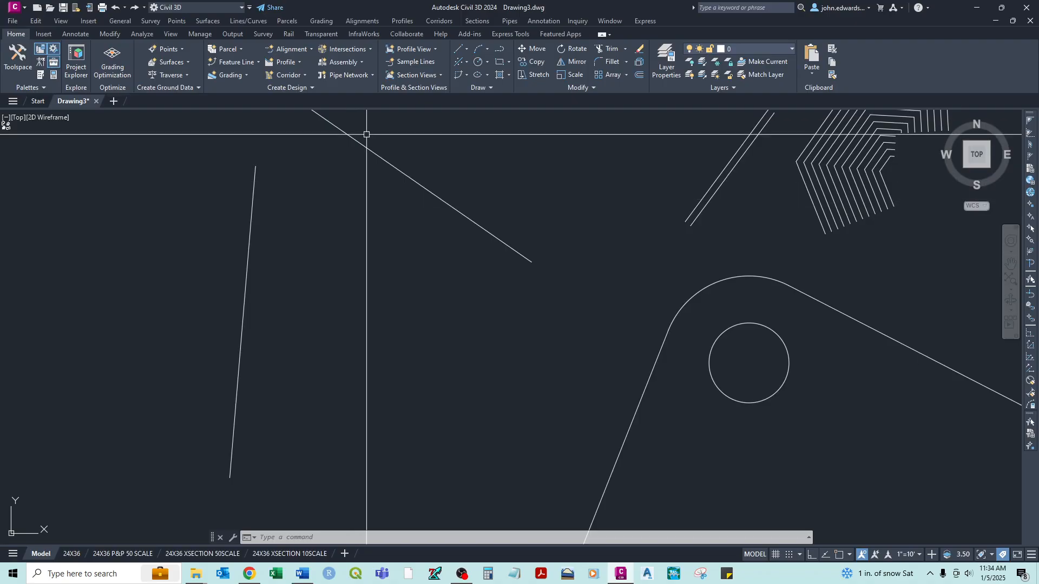
scroll(375, 153, down, 3)
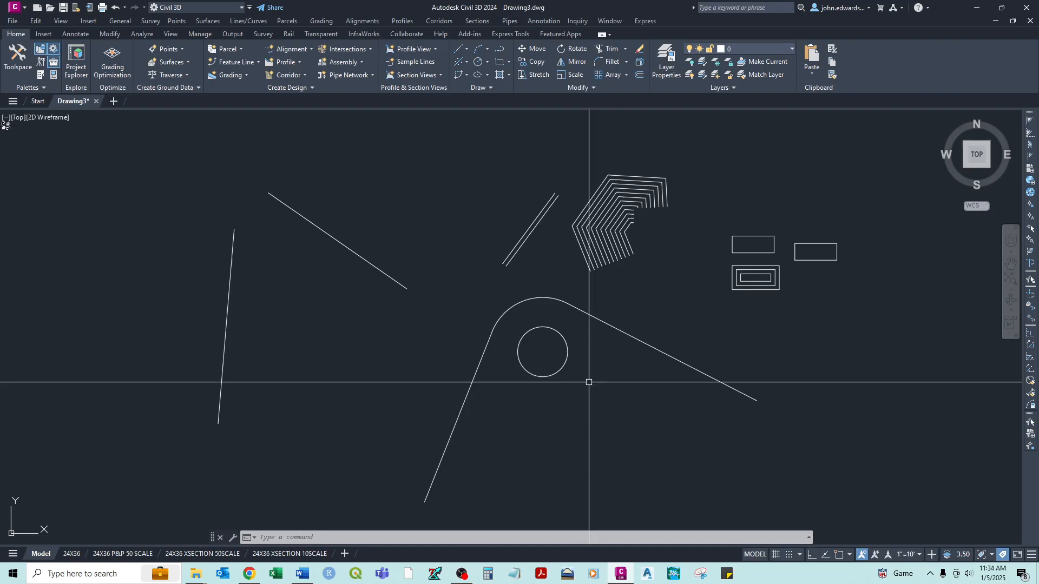
middle_drag(586, 382, 548, 286)
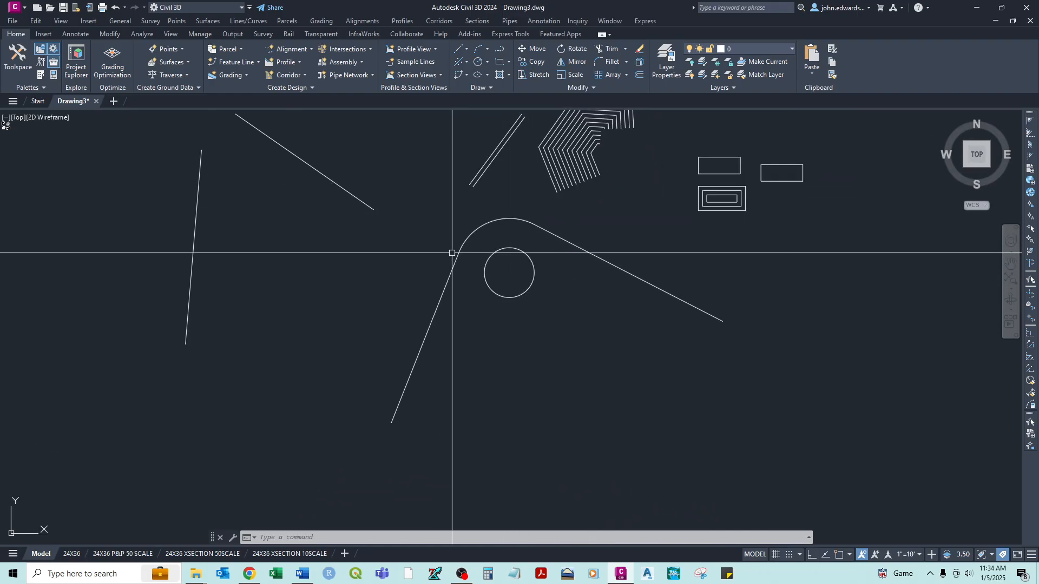
middle_drag(246, 135, 292, 177)
scroll(255, 182, down, 2)
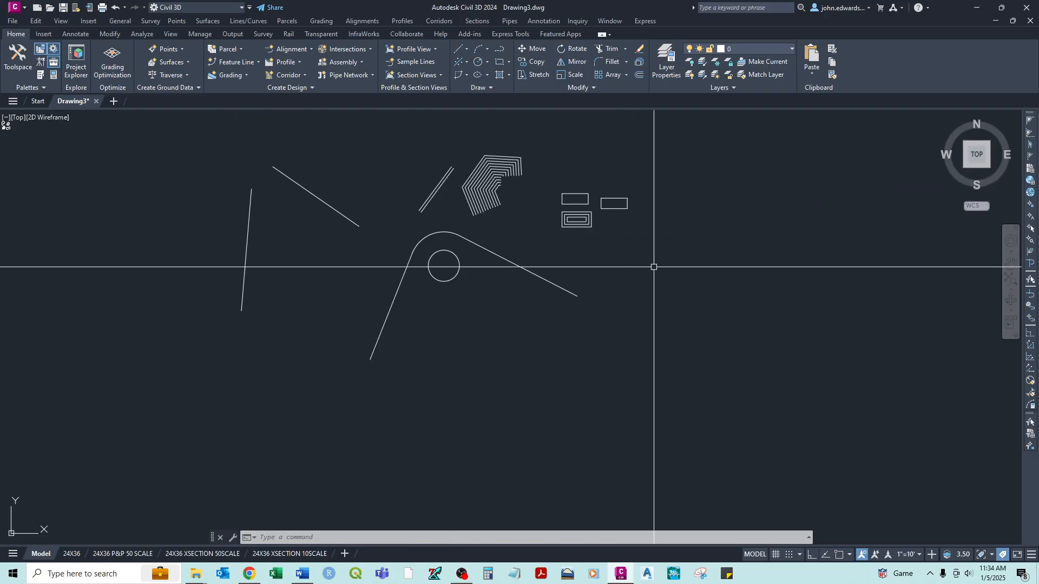
middle_drag(781, 285, 693, 286)
text(pl)
key(Return)
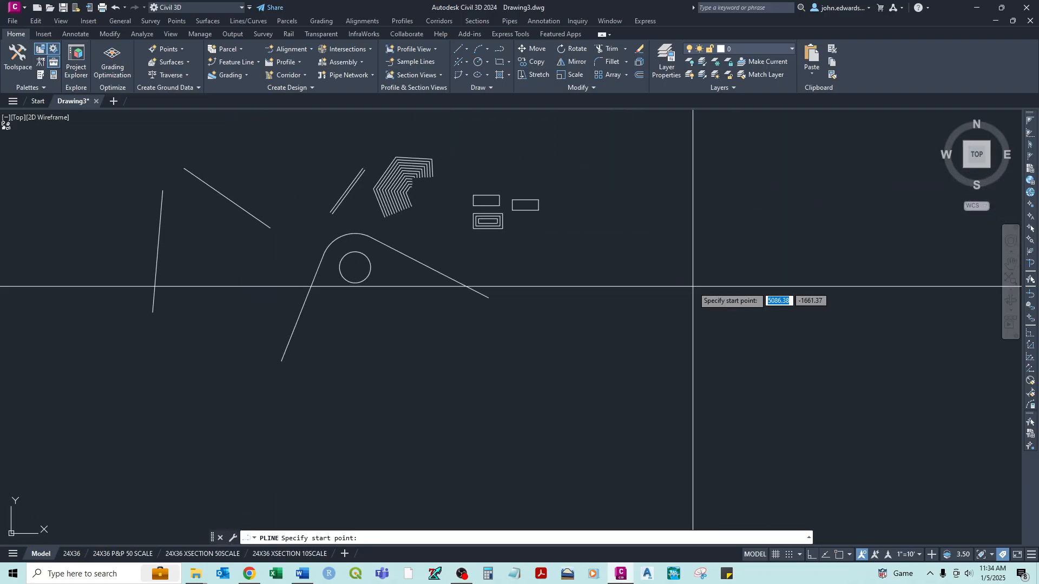
key(Escape)
With Ortho on, draw a vertical line and a horizontal line running east from its upper end, in the empty area east of the other shapes
text(l)
key(Return)
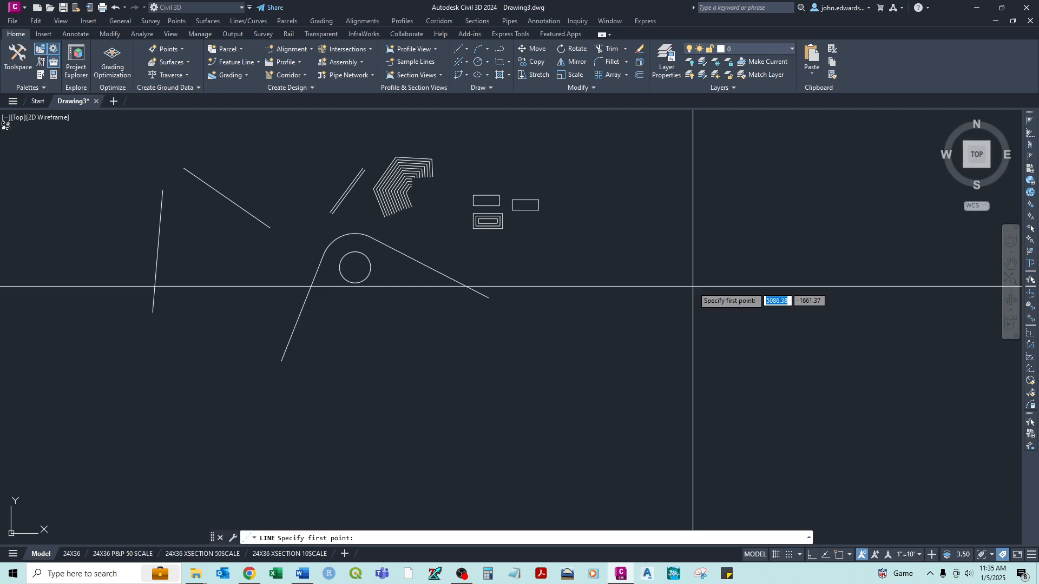
click(656, 408)
key(F8)
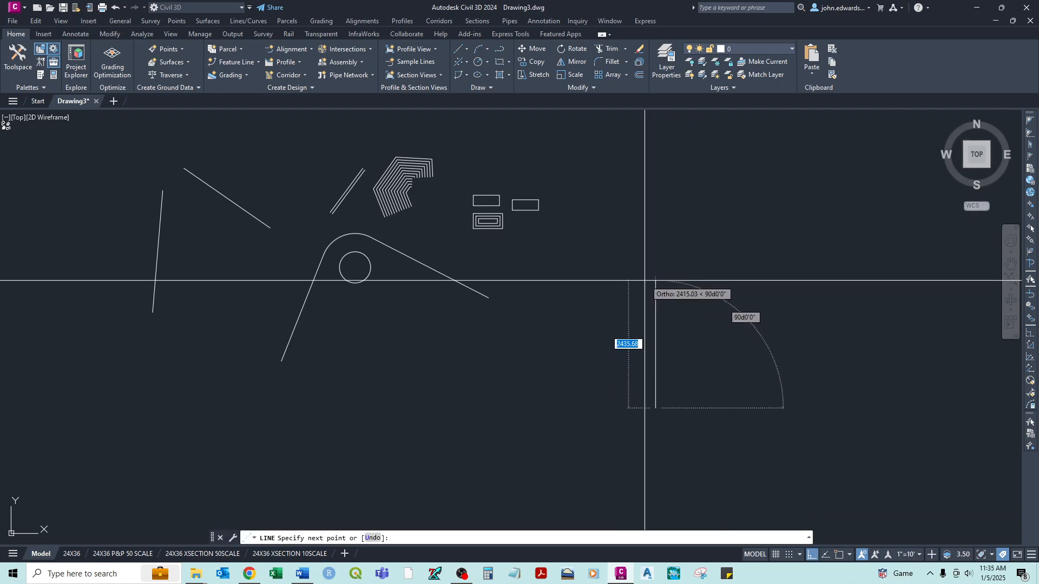
click(656, 269)
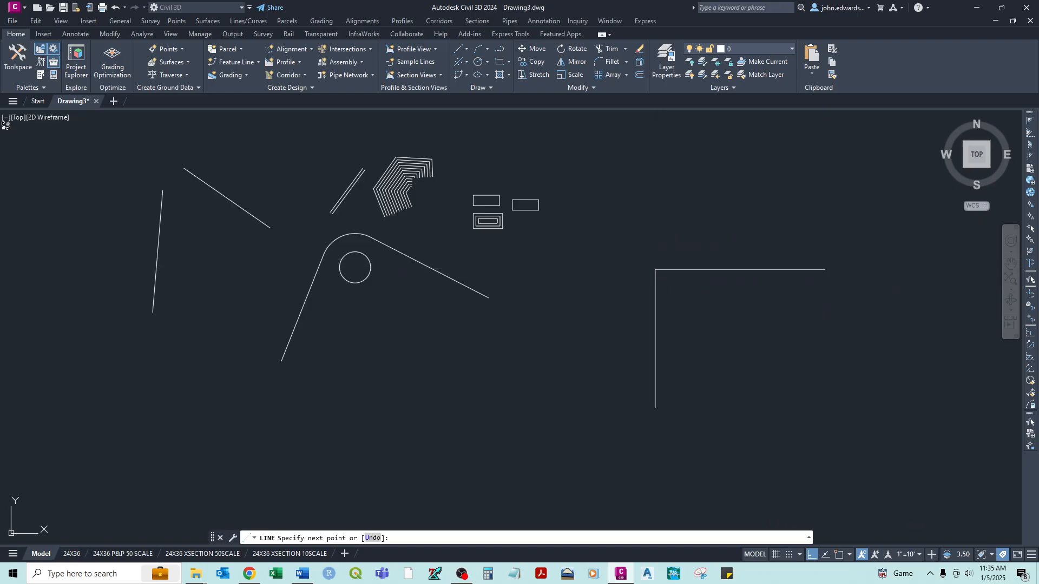
click(824, 269)
right_click(825, 270)
click(836, 278)
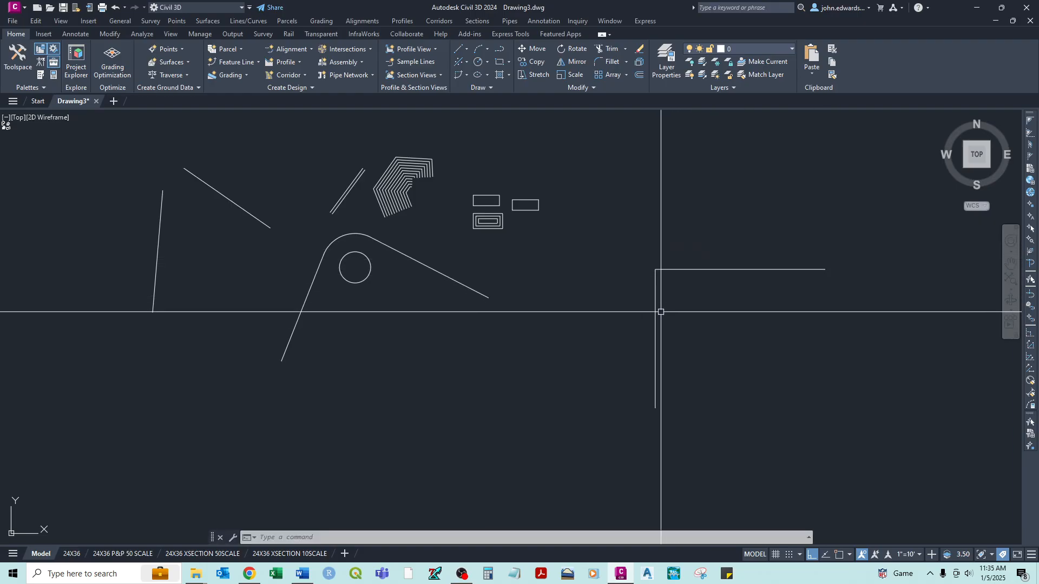
Fillet the corner between the vertical and horizontal lines with the current zero radius, and examine the corner
scroll(660, 309, up, 2)
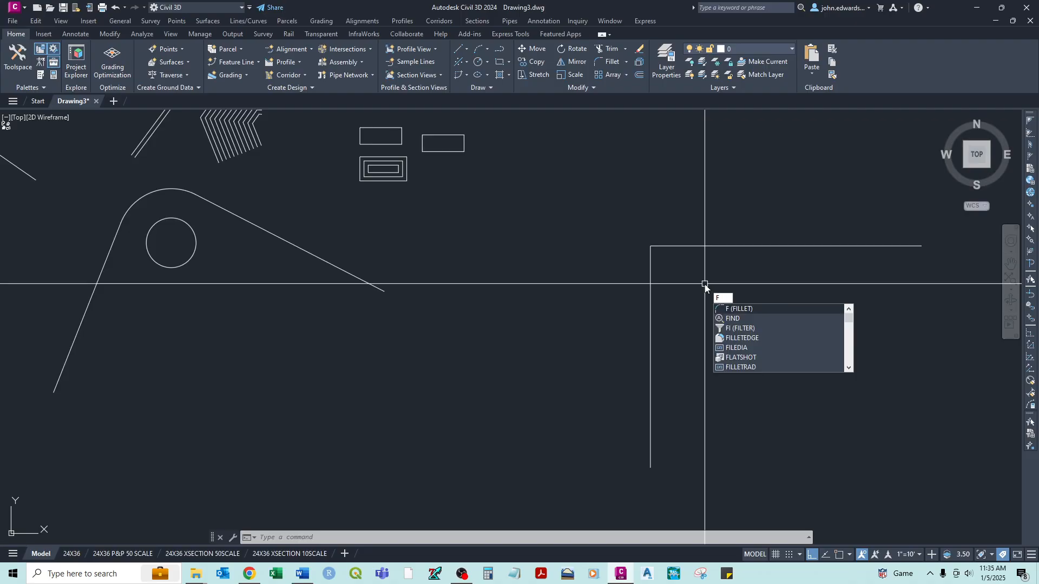
key(Return)
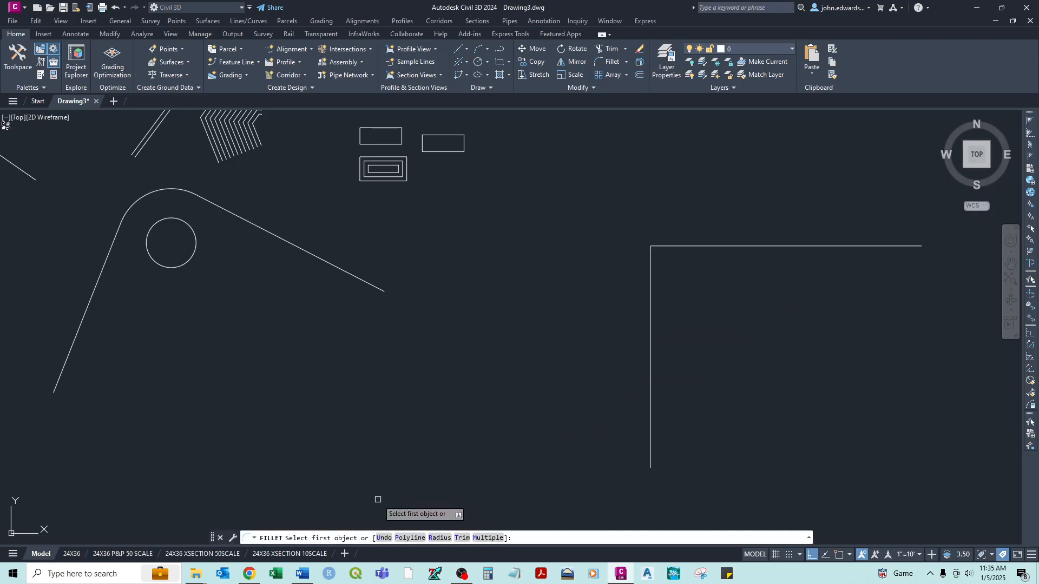
click(653, 277)
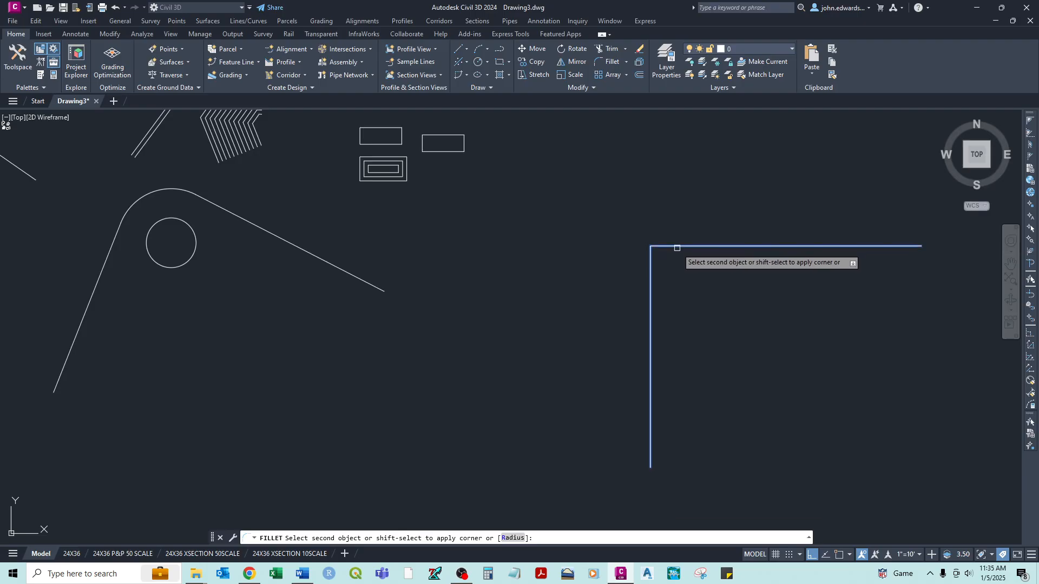
click(678, 246)
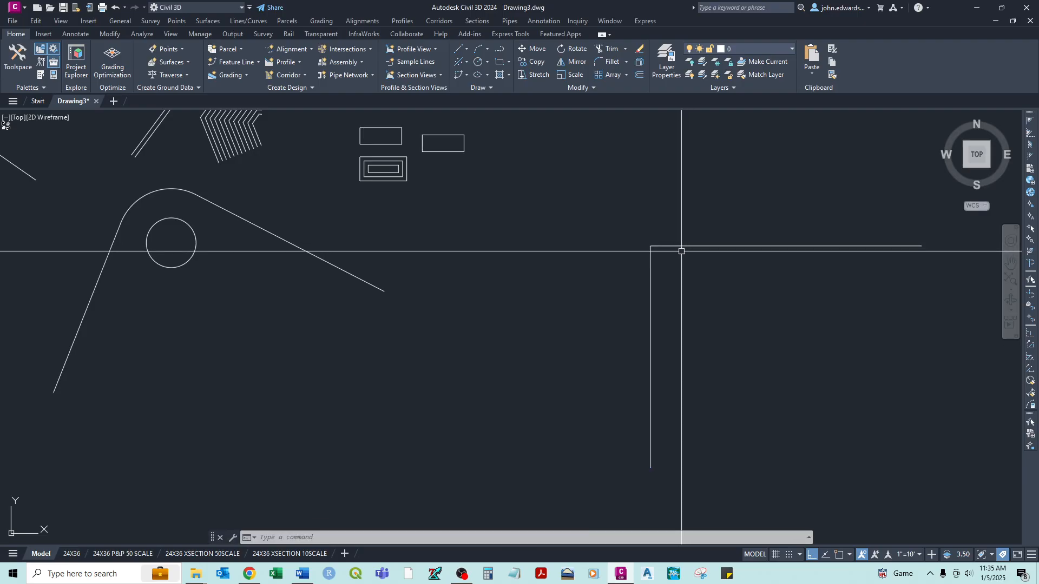
scroll(681, 251, up, 5)
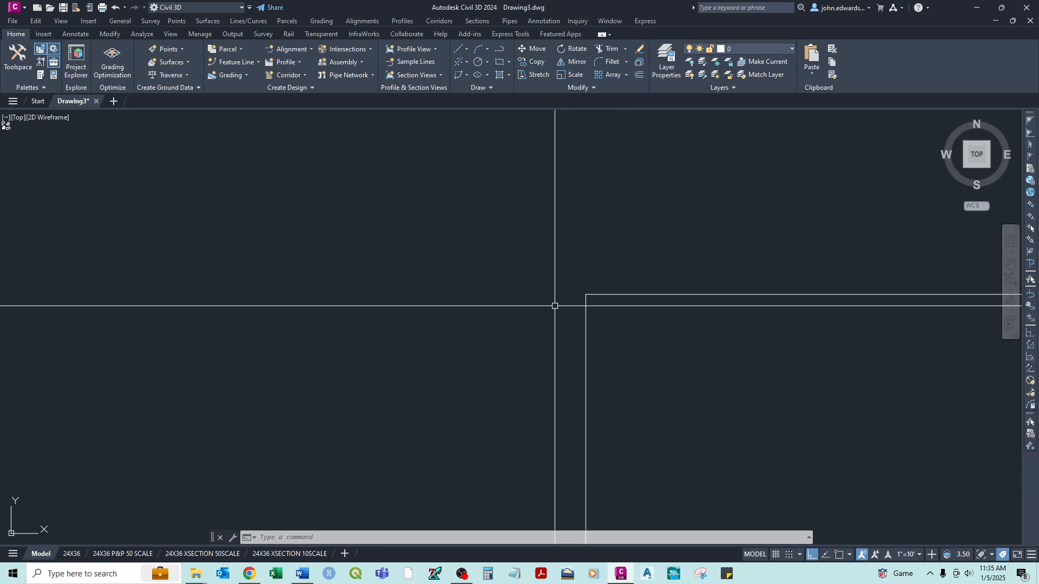
scroll(607, 282, up, 7)
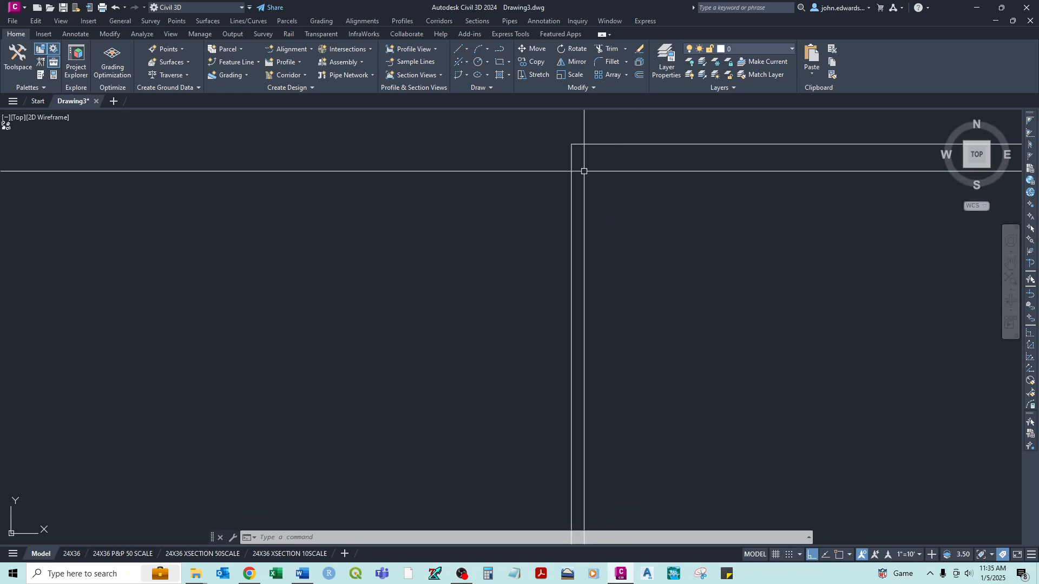
mouse_move(577, 123)
middle_down()
mouse_move(622, 194)
mouse_move(662, 235)
middle_up()
scroll(663, 235, down, 10)
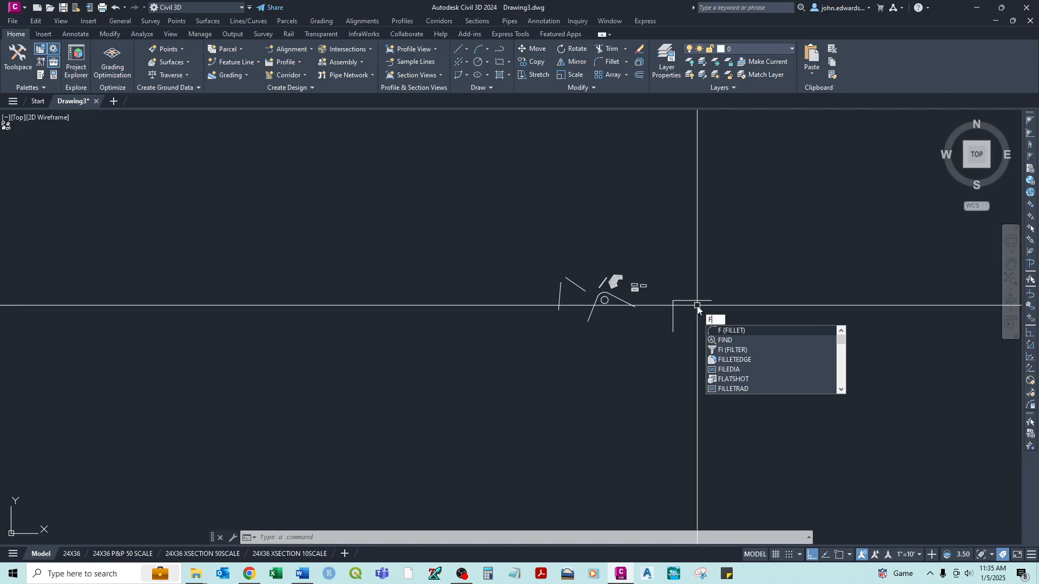
Fillet the corner between the vertical and horizontal lines with a radius of 500
key(Return)
scroll(692, 297, up, 5)
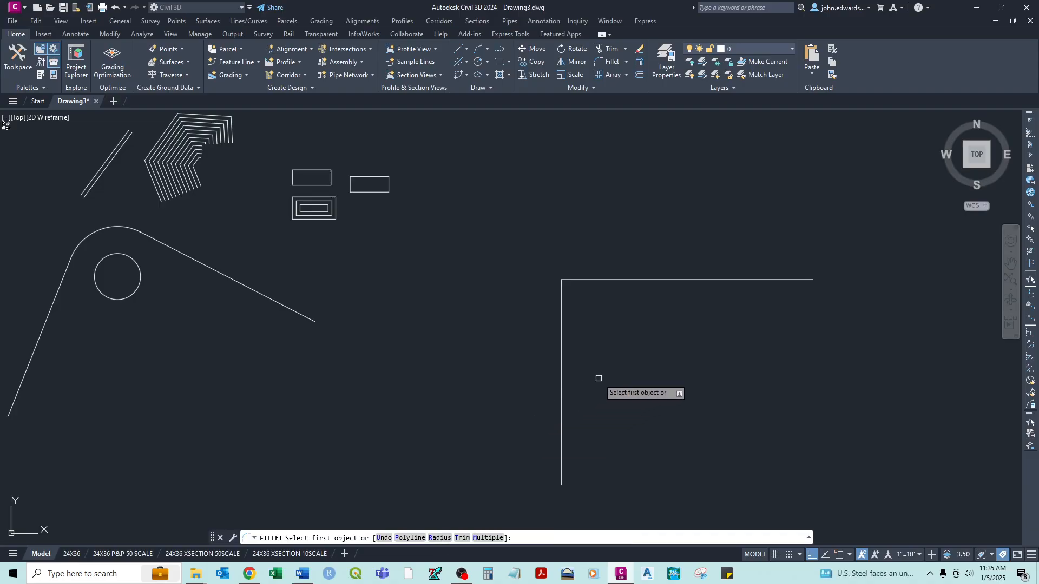
text(r)
key(Return)
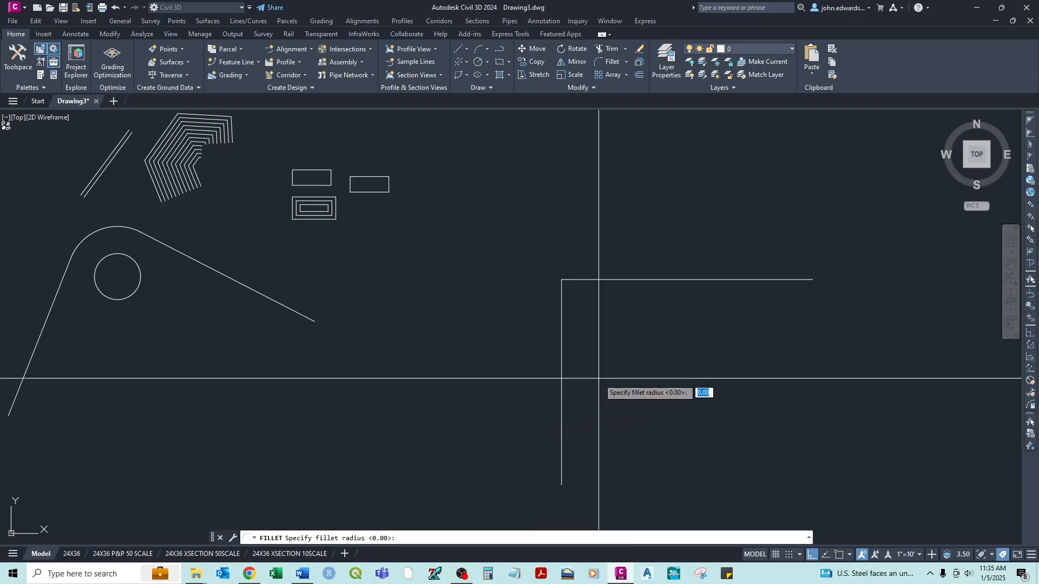
key(Return)
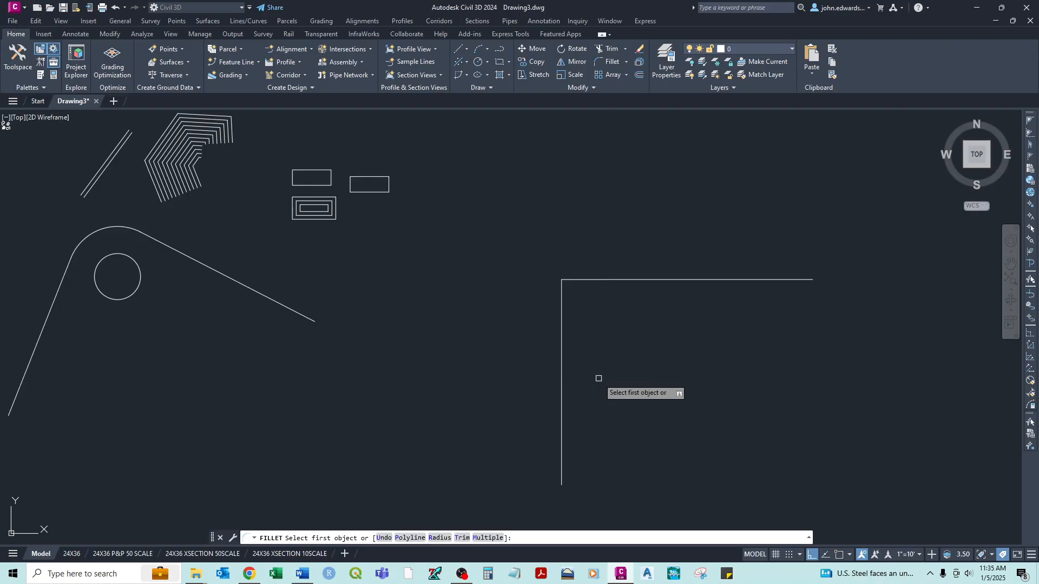
click(564, 306)
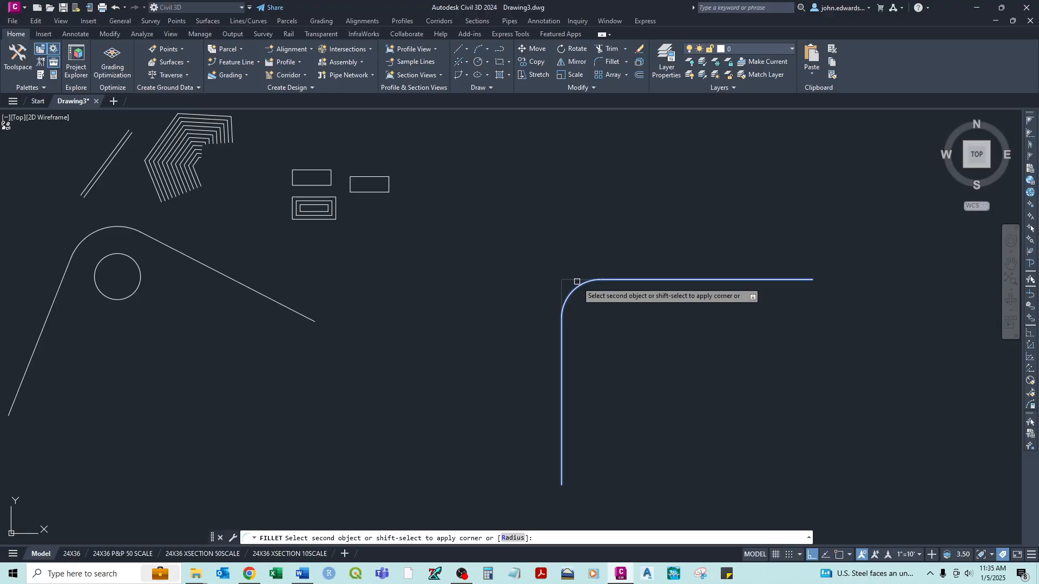
click(576, 282)
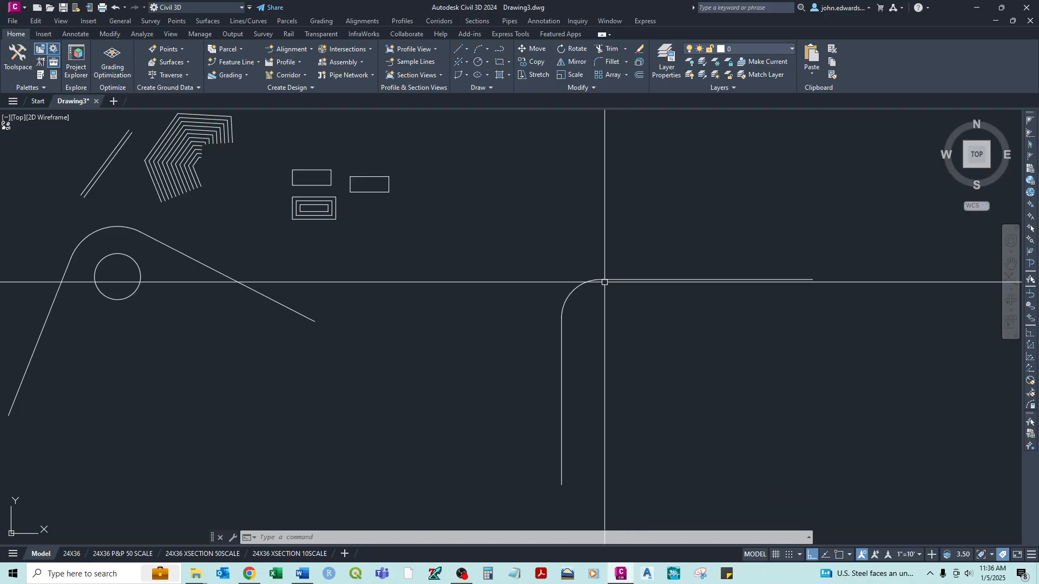
Select the two filleted lines and the corner arc individually to check whether they are separate objects
click(627, 281)
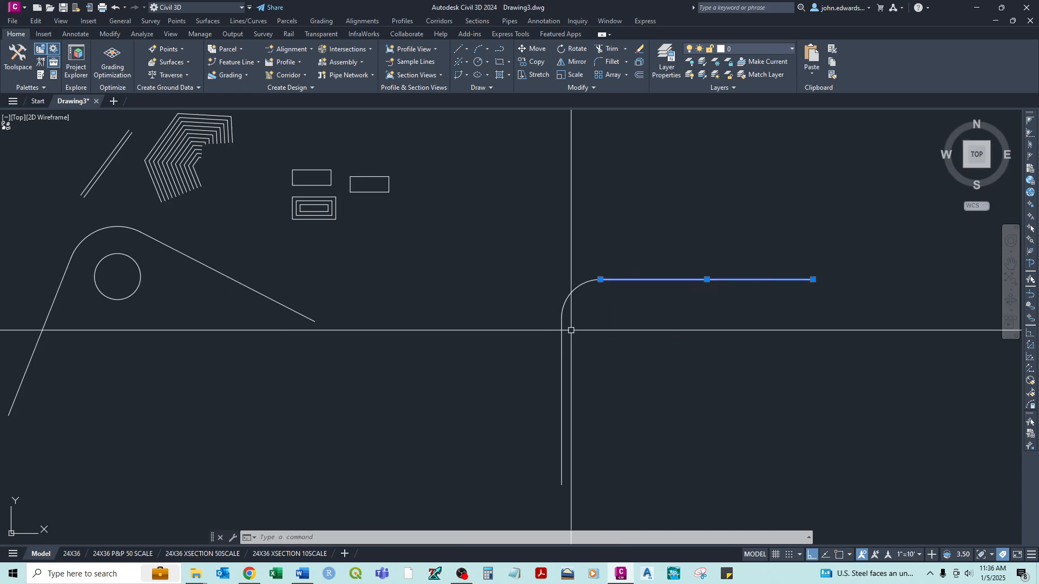
click(561, 347)
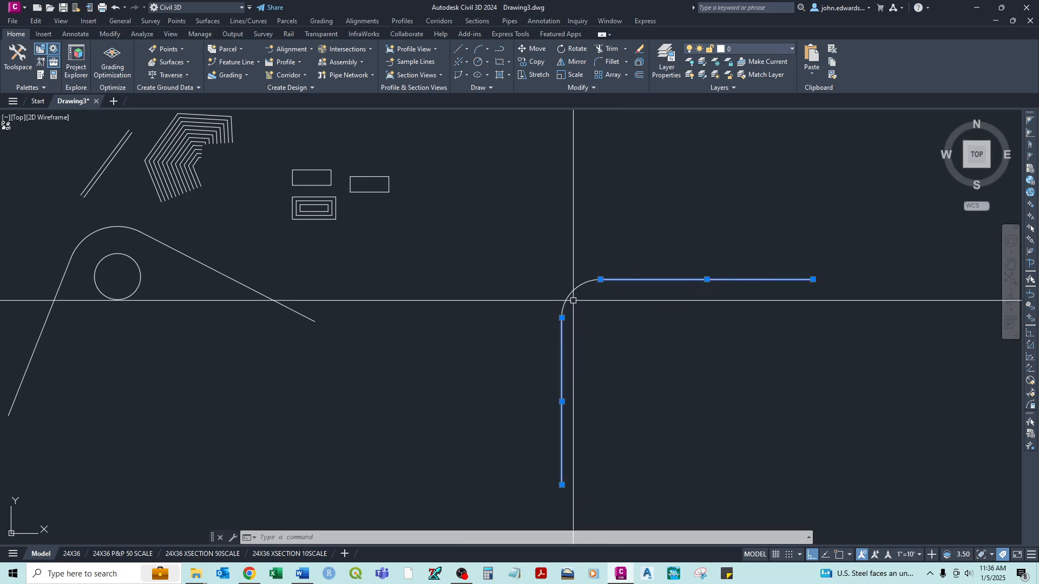
key(Escape)
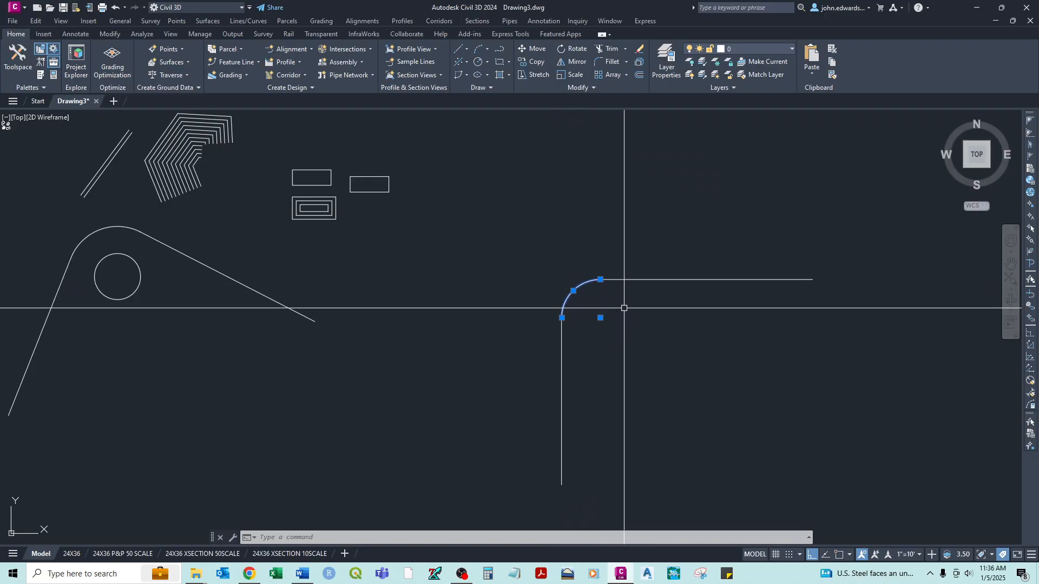
Draw an L-shaped polyline above the filleted lines, with a vertical segment and a horizontal segment about 2850 long running east from its upper end
scroll(413, 314, down, 3)
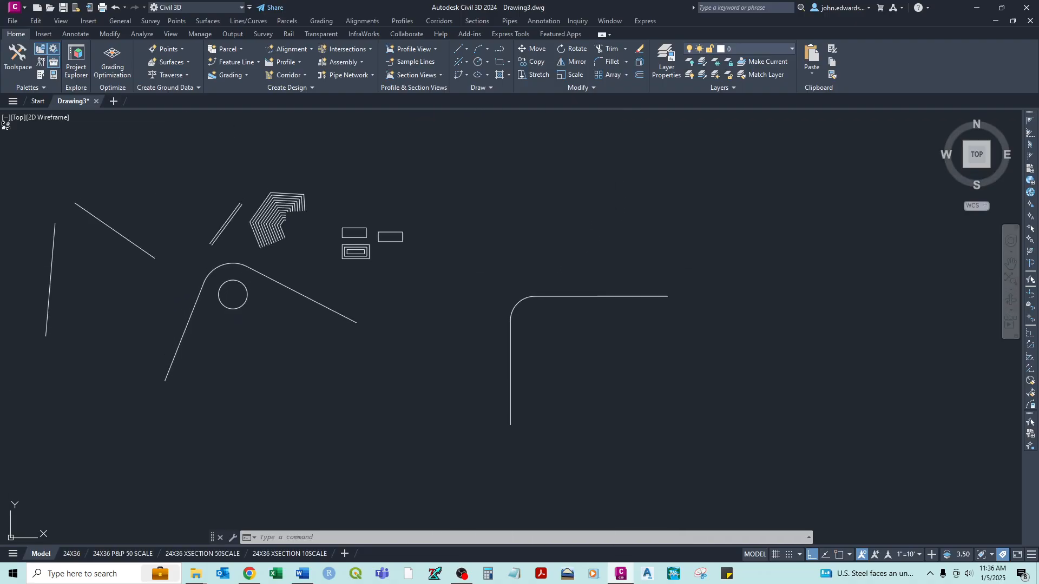
middle_drag(609, 186, 599, 259)
text(l)
key(Return)
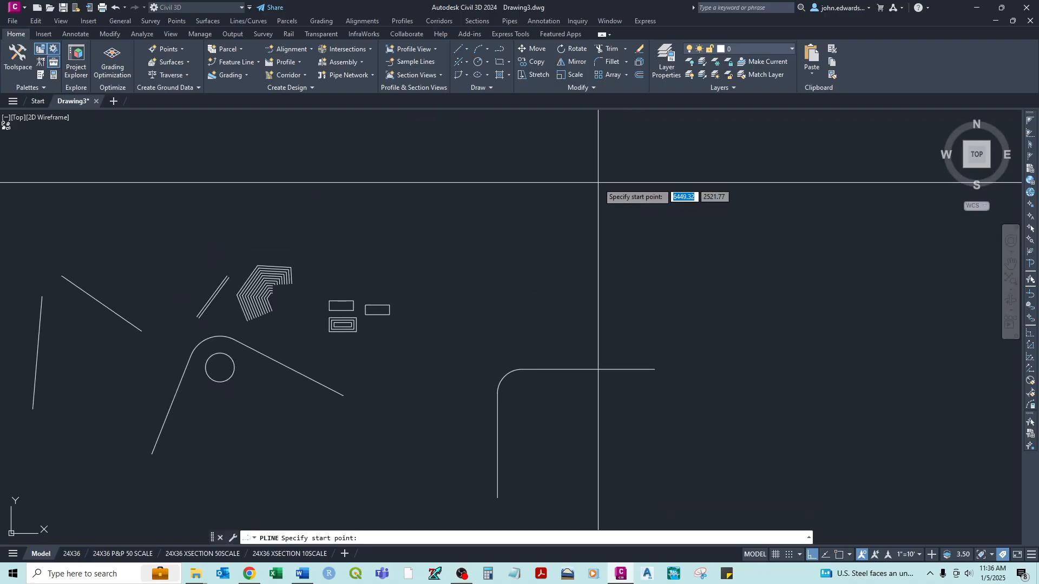
click(546, 340)
click(547, 233)
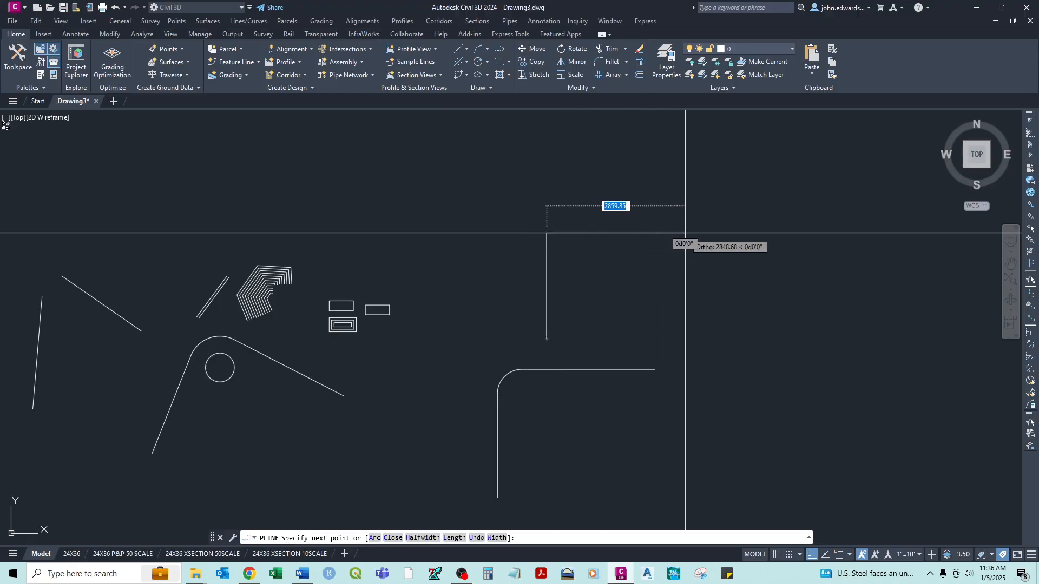
right_click(685, 233)
click(712, 240)
Fillet the corner of the L-shaped polyline with a radius of 500
scroll(562, 252, up, 2)
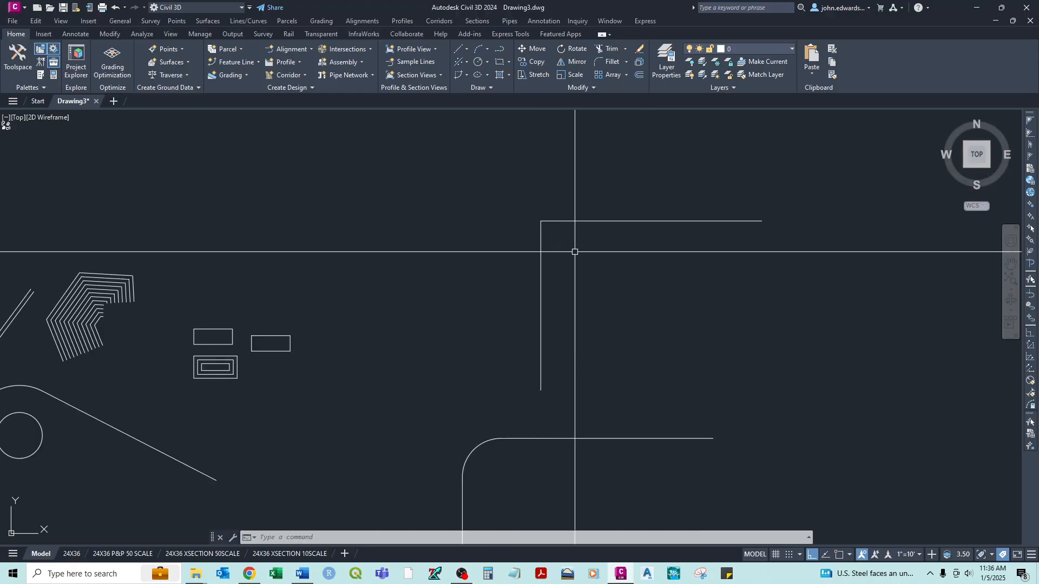
text(fillet)
key(Return)
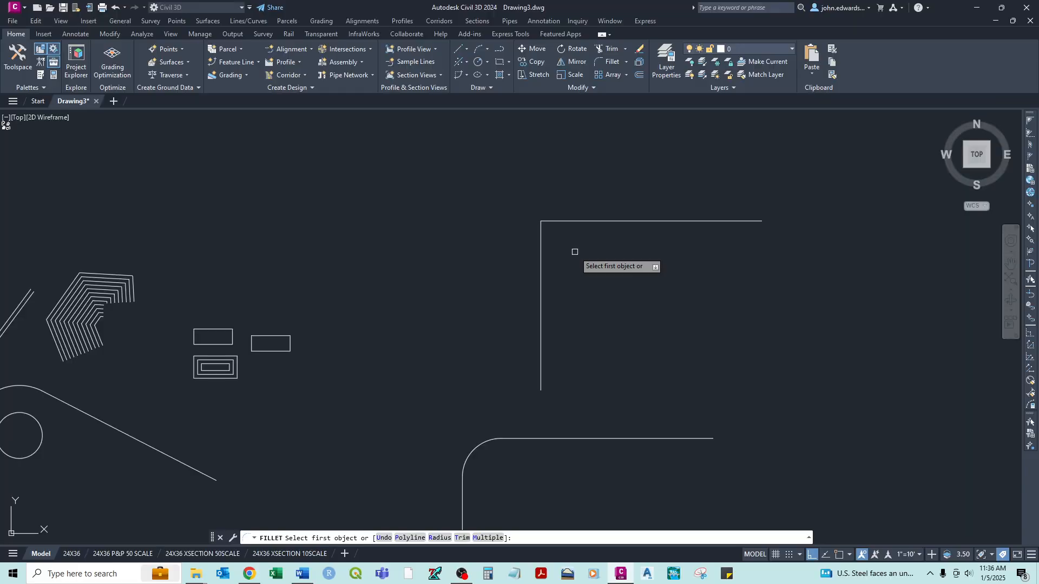
text(r)
key(Return)
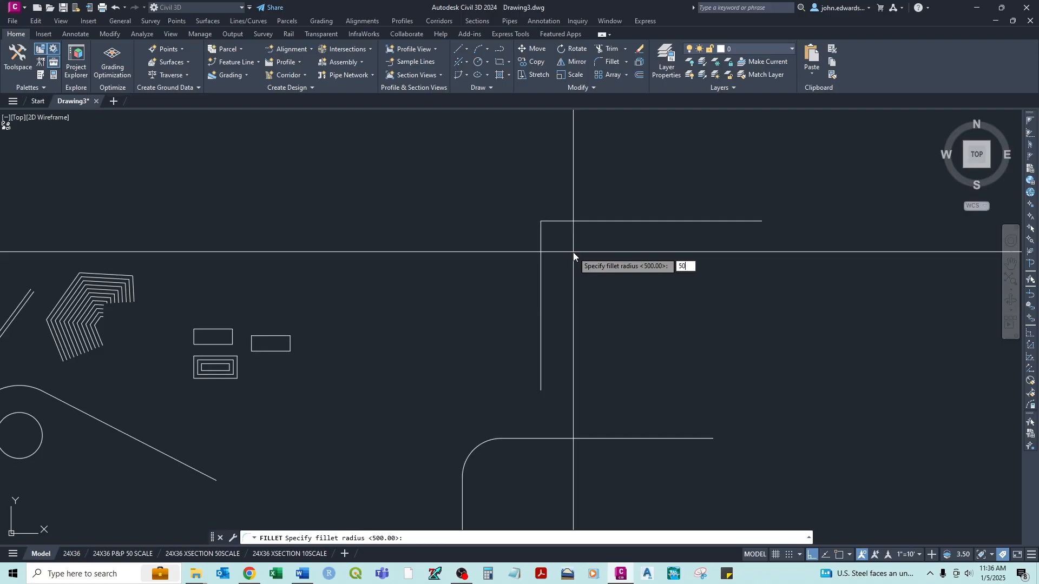
text(50)
key(Return)
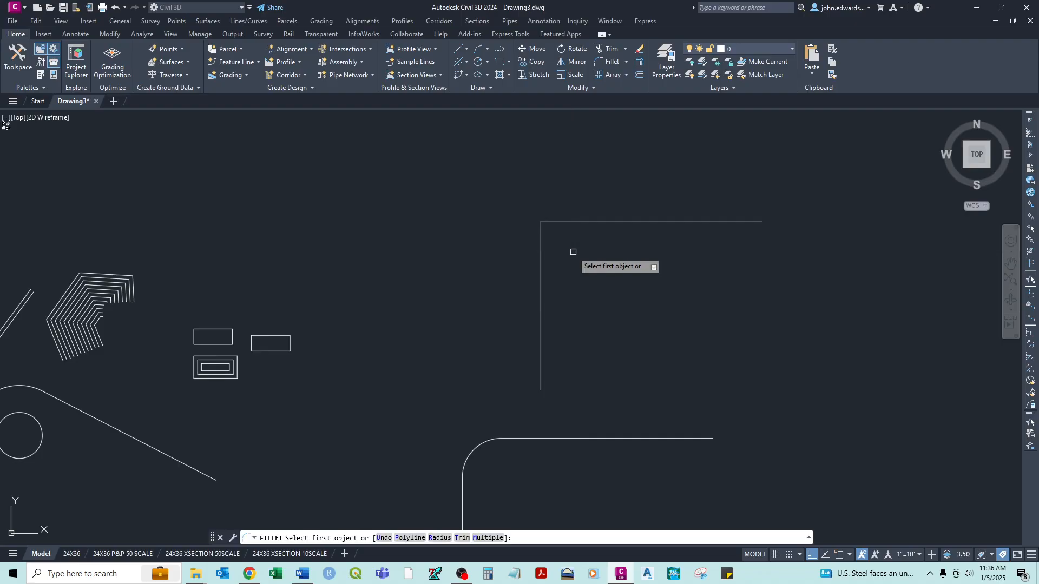
click(541, 250)
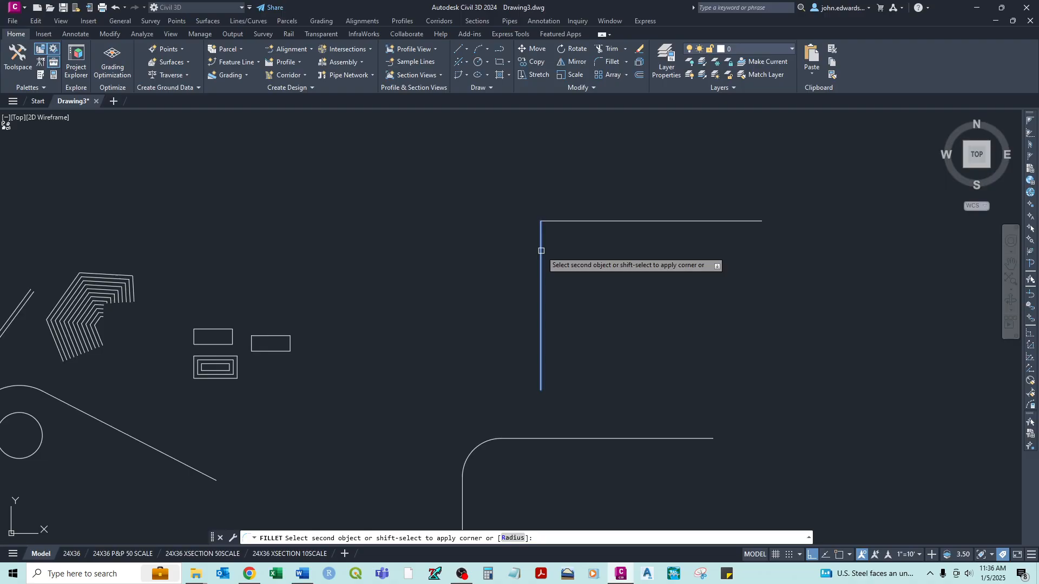
click(573, 222)
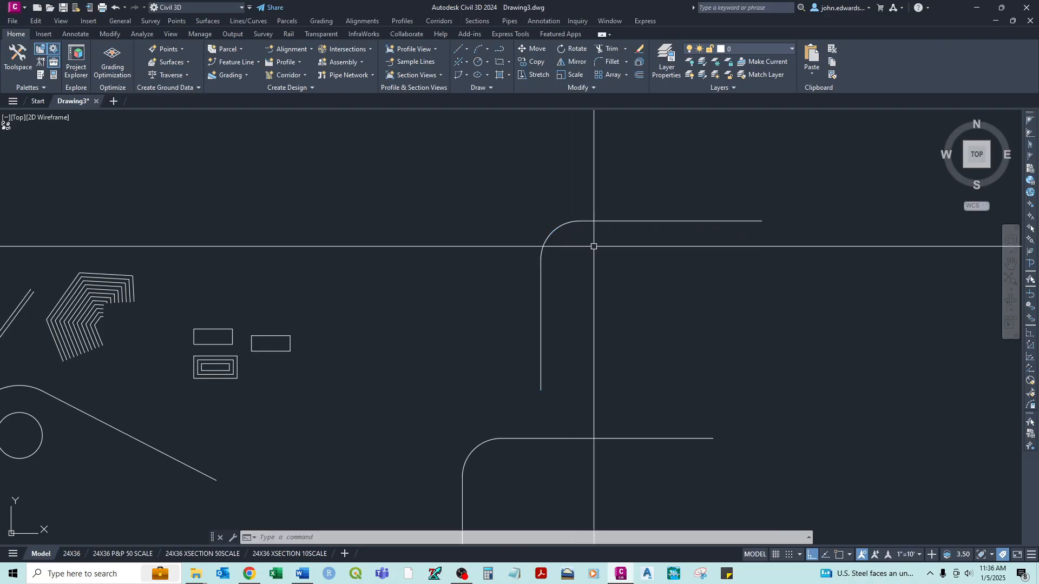
Select the filleted L-shaped polyline to check whether its segments and corner arc form one object, and clear the selection
click(599, 220)
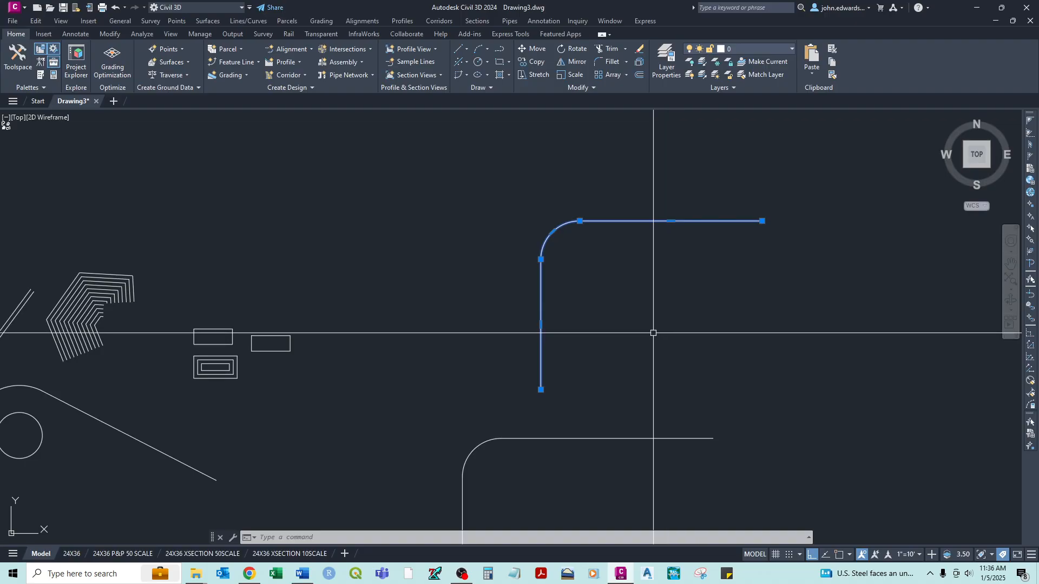
middle_drag(688, 382, 675, 293)
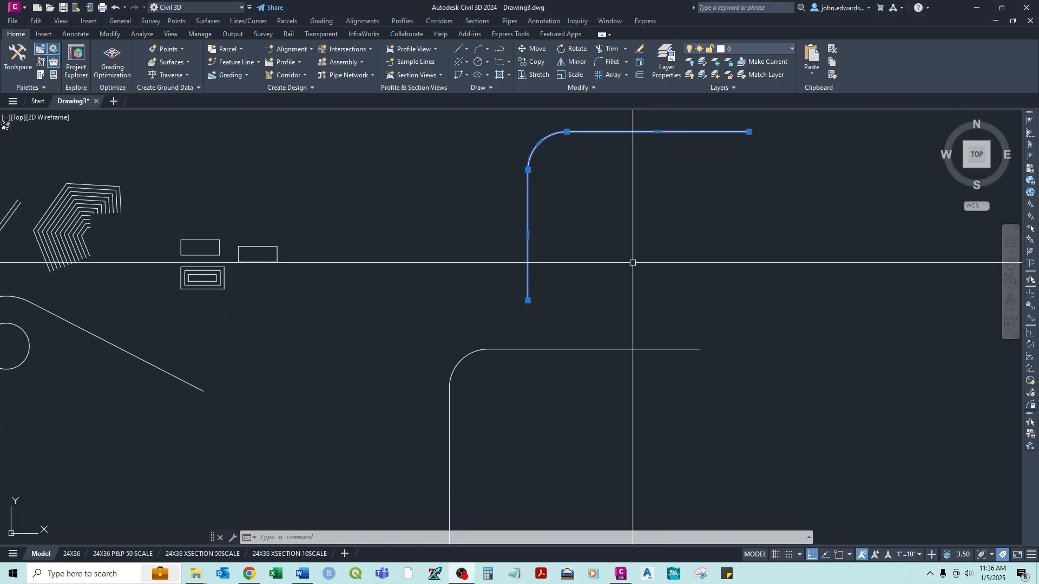
key(Escape)
scroll(598, 238, down, 2)
middle_drag(576, 265, 549, 333)
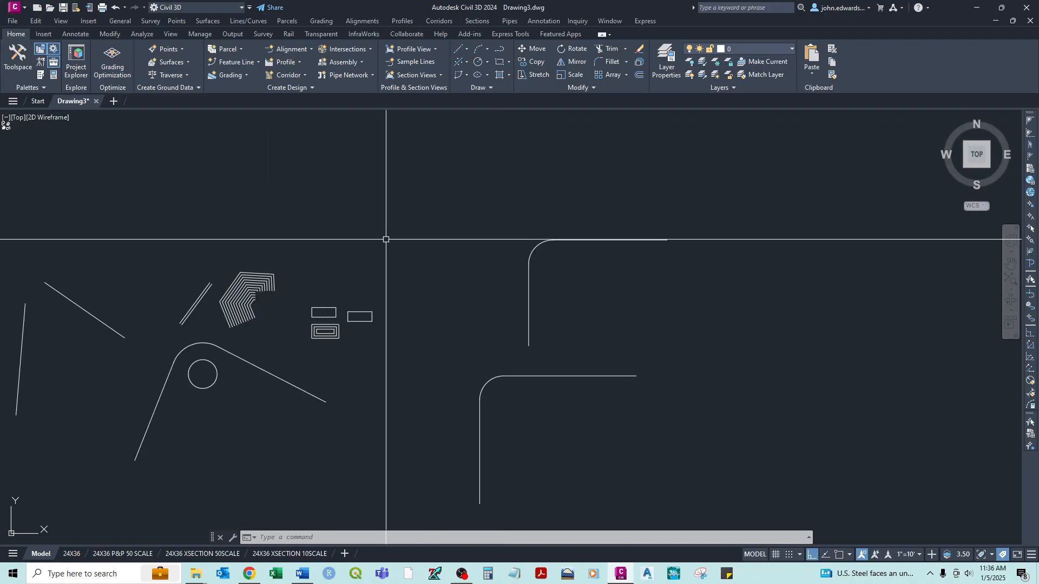
Draw a three-point arc in the empty area east of the lower filleted lines, with Ortho mode turned off for its points
key(Return)
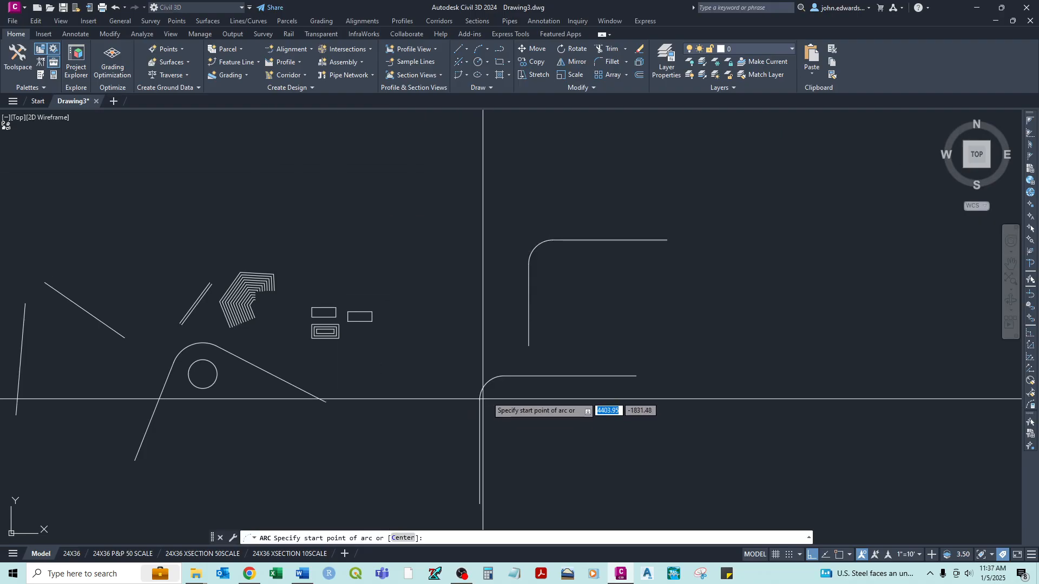
scroll(497, 399, up, 2)
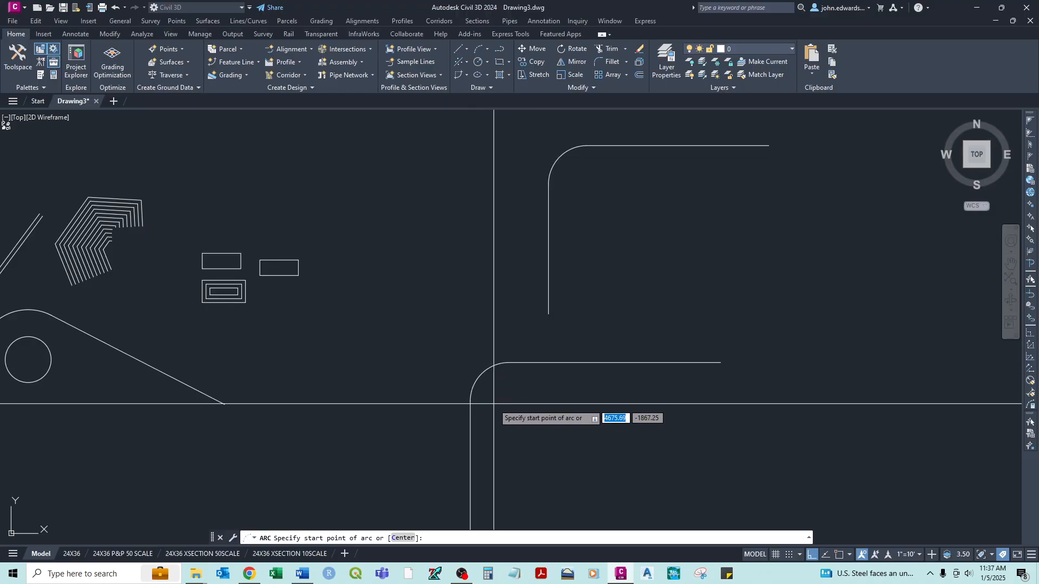
middle_drag(510, 396, 477, 286)
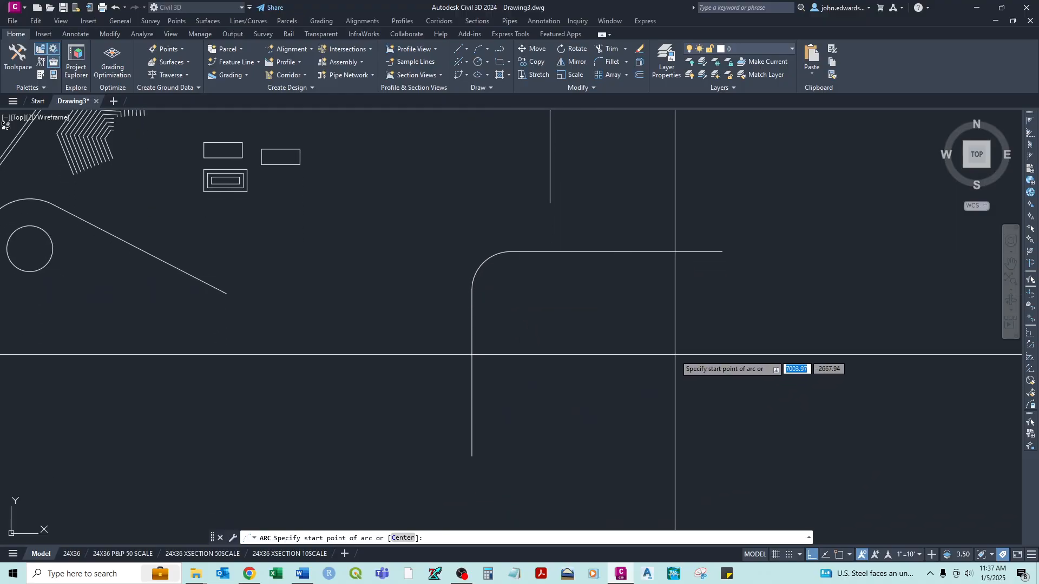
middle_drag(566, 403, 459, 341)
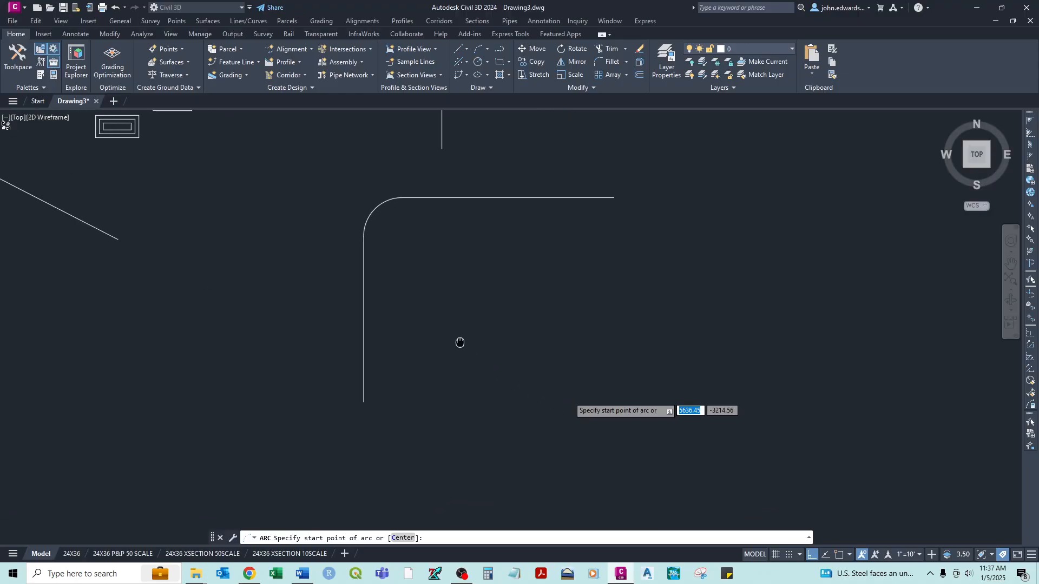
scroll(445, 423, down, 2)
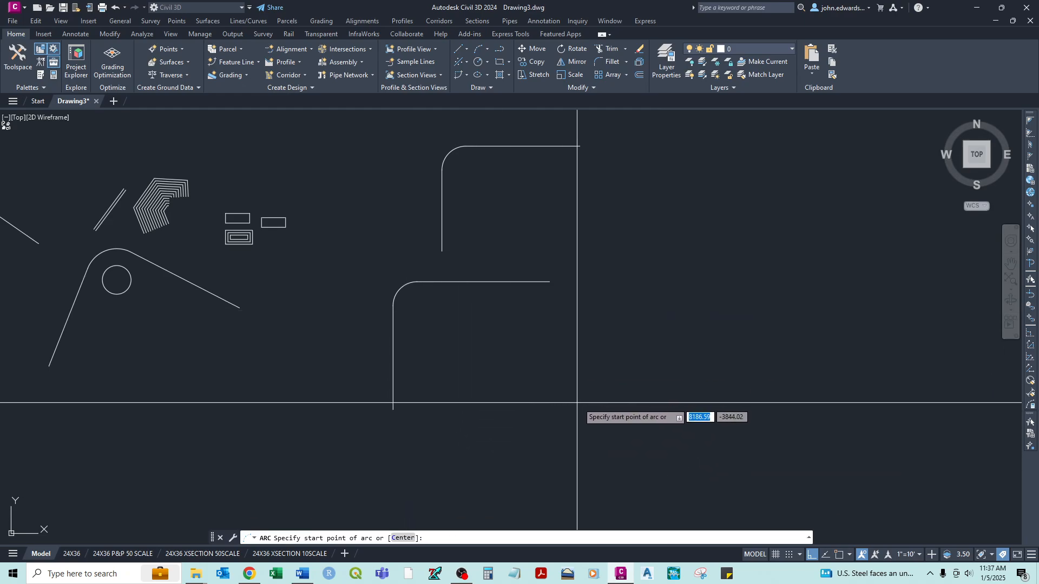
click(613, 358)
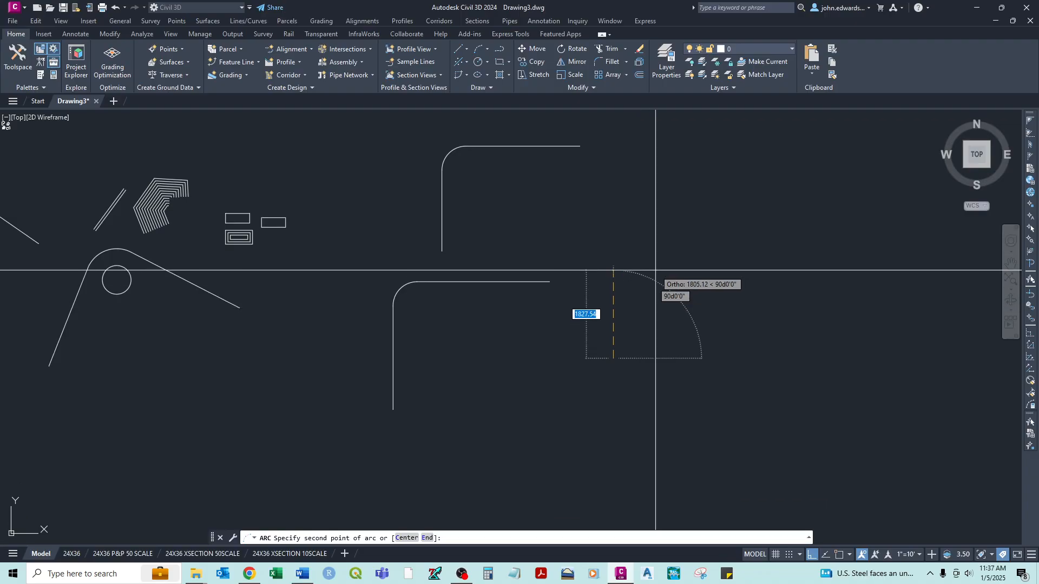
key(F8)
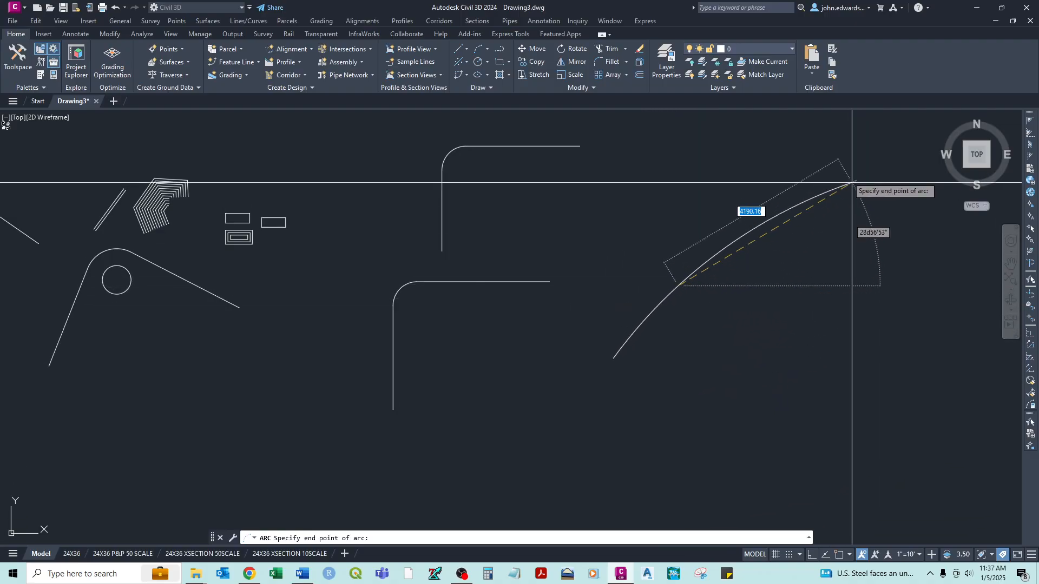
click(692, 287)
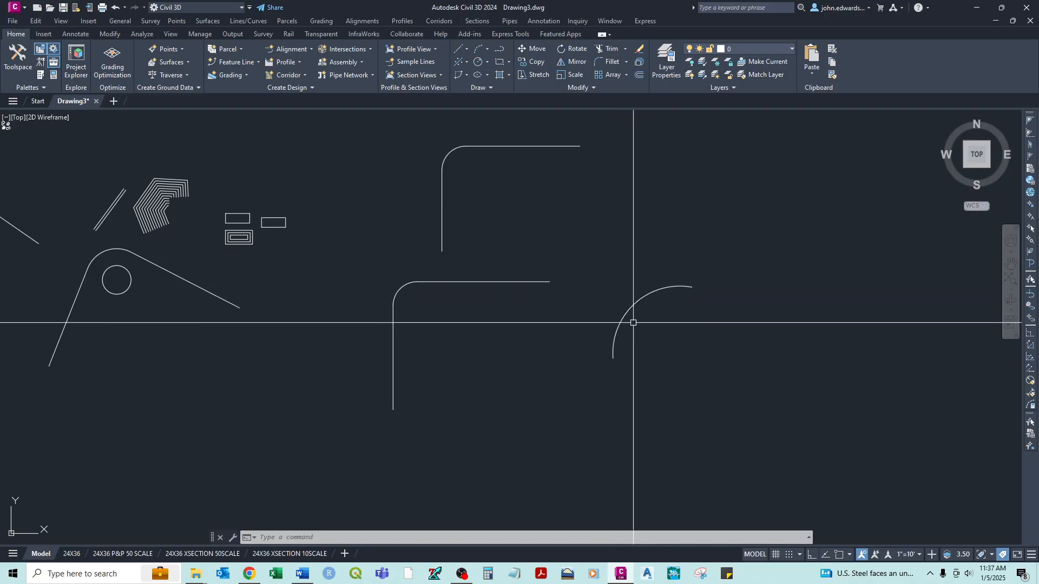
middle_drag(670, 243, 577, 292)
right_click(605, 289)
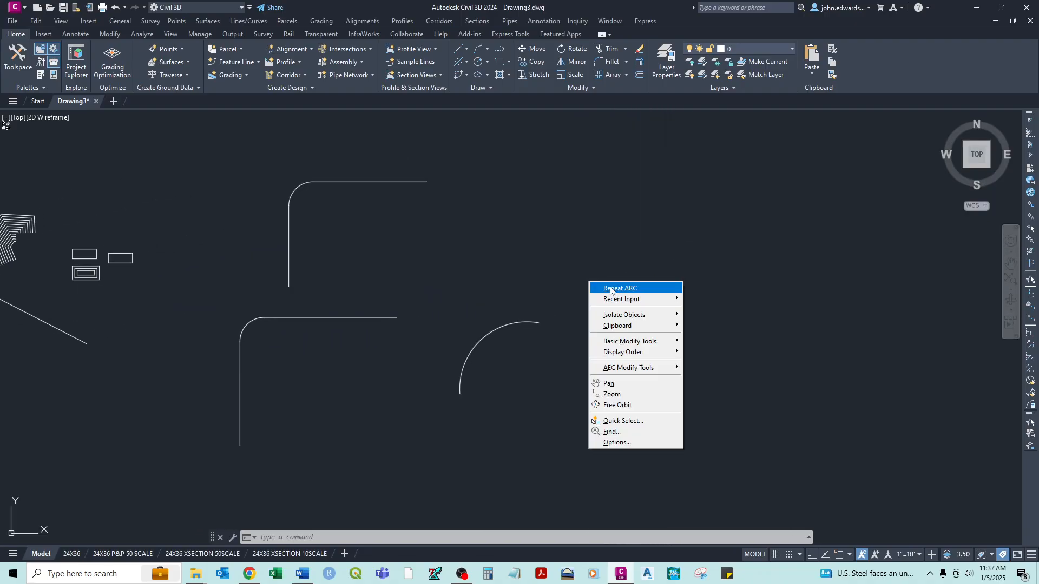
click(610, 289)
click(569, 288)
click(598, 225)
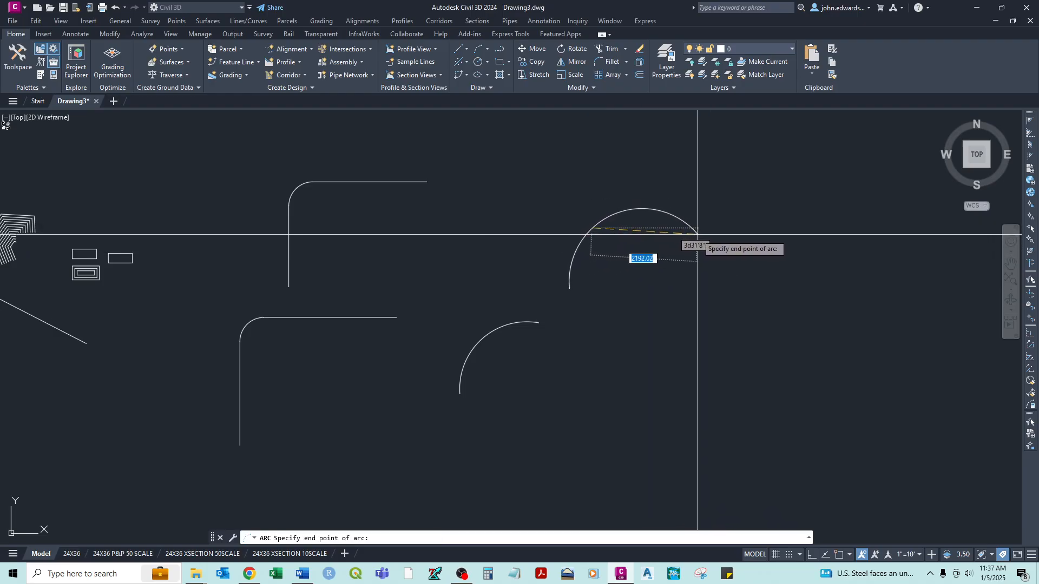
key(Escape)
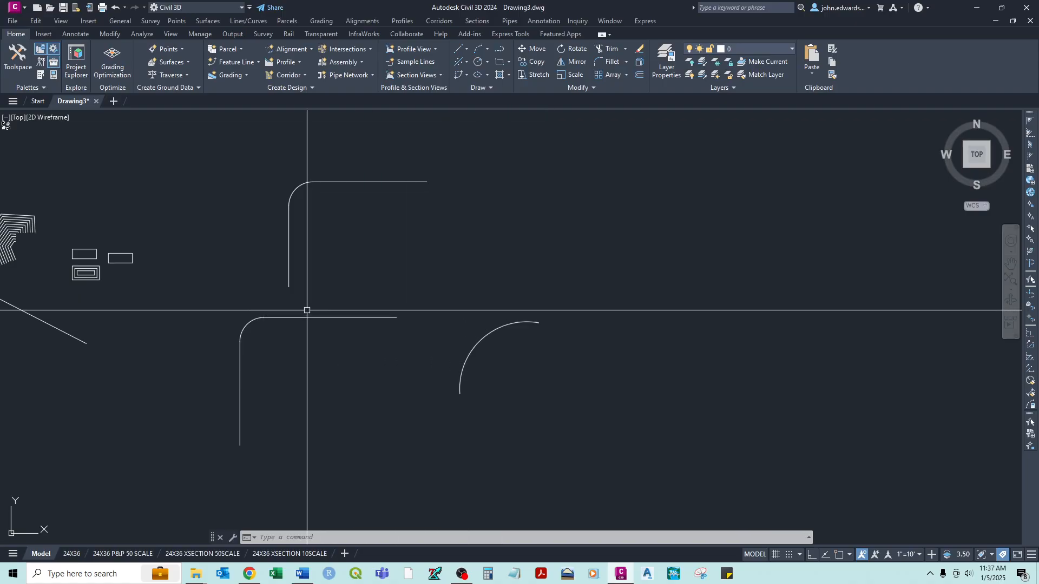
middle_drag(304, 308, 462, 273)
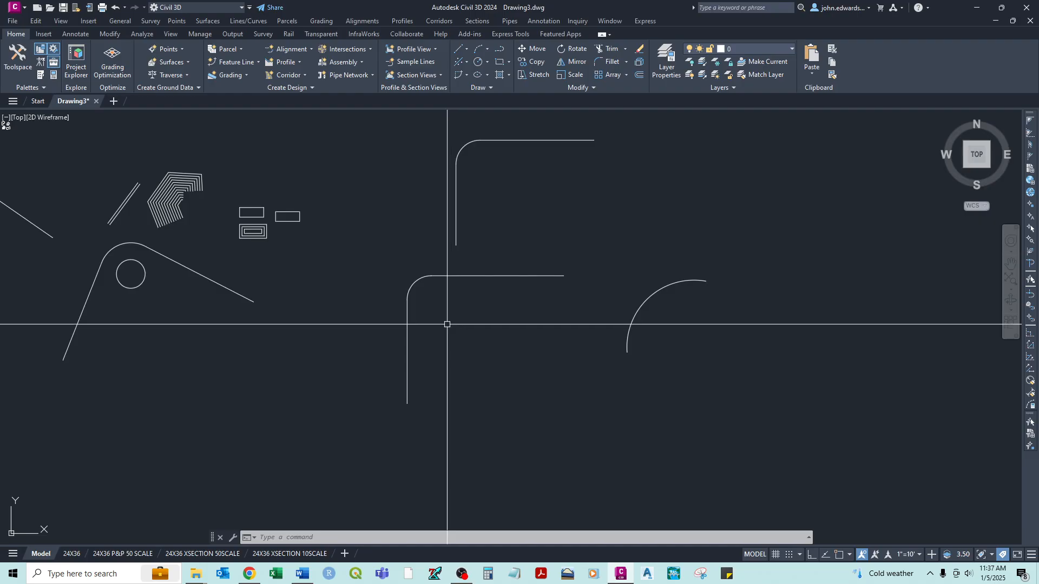
scroll(389, 291, up, 2)
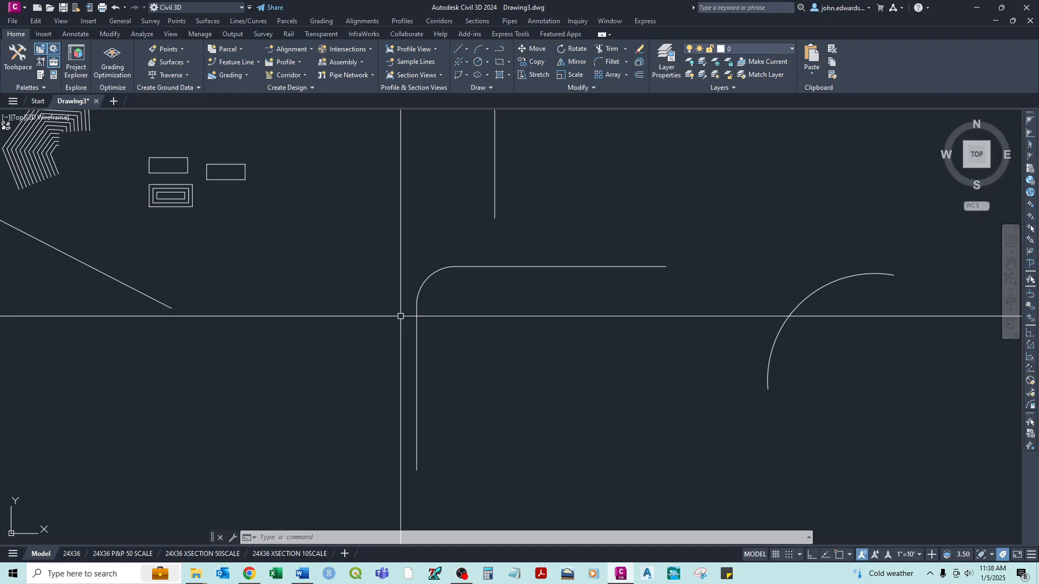
scroll(379, 303, down, 2)
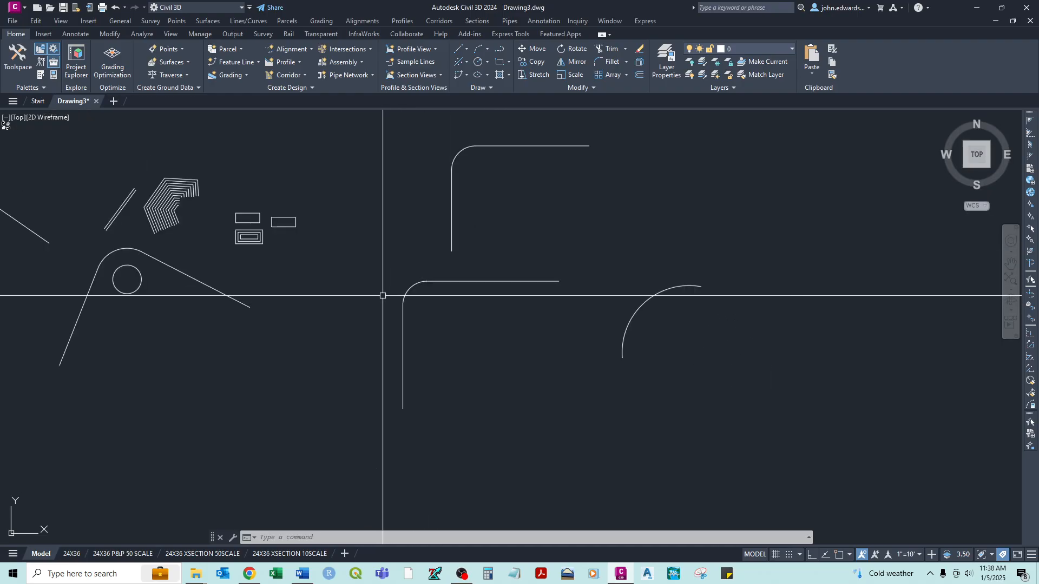
middle_drag(383, 297, 563, 294)
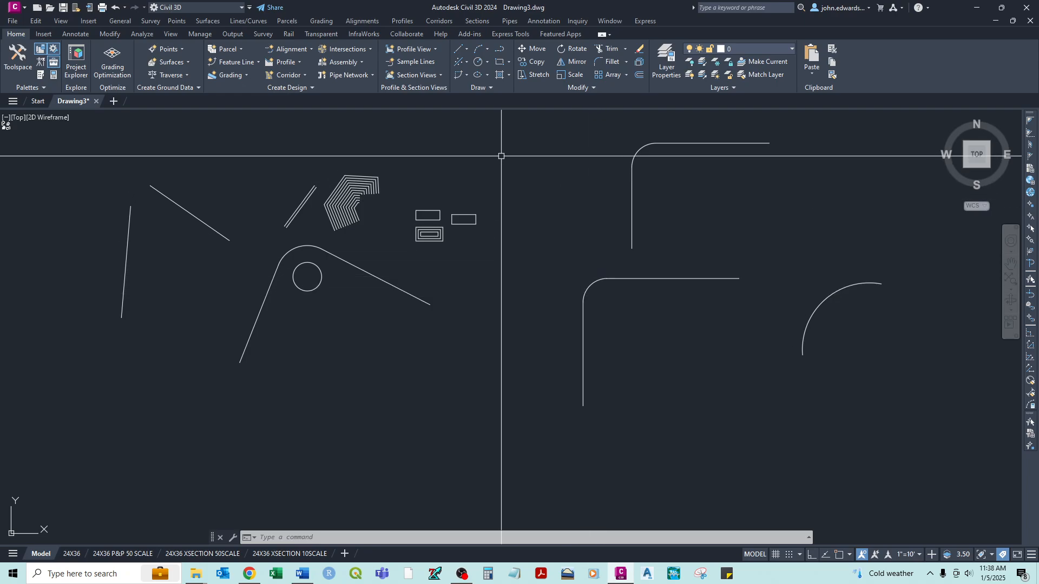
middle_drag(501, 156, 503, 183)
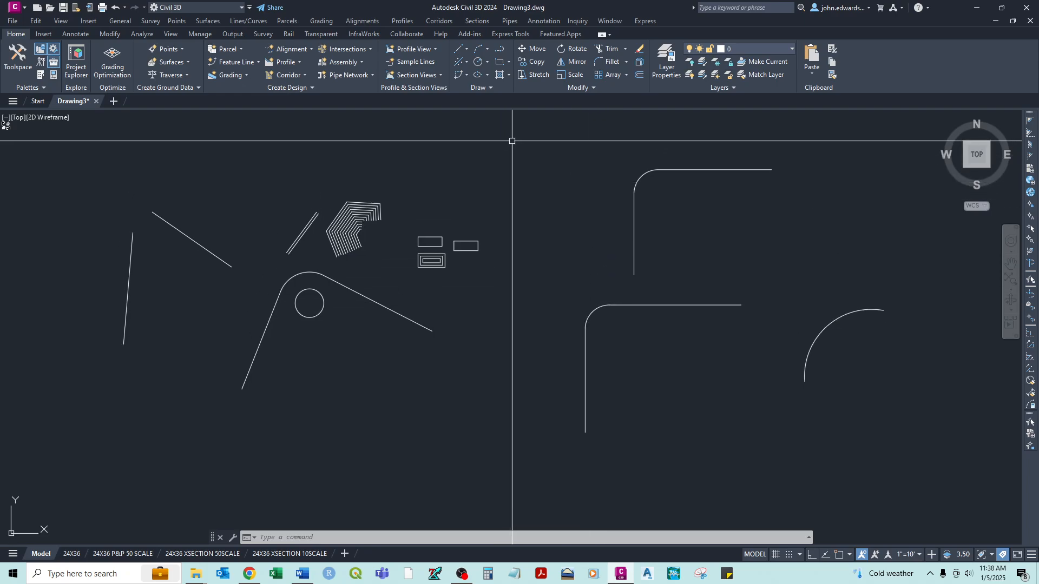